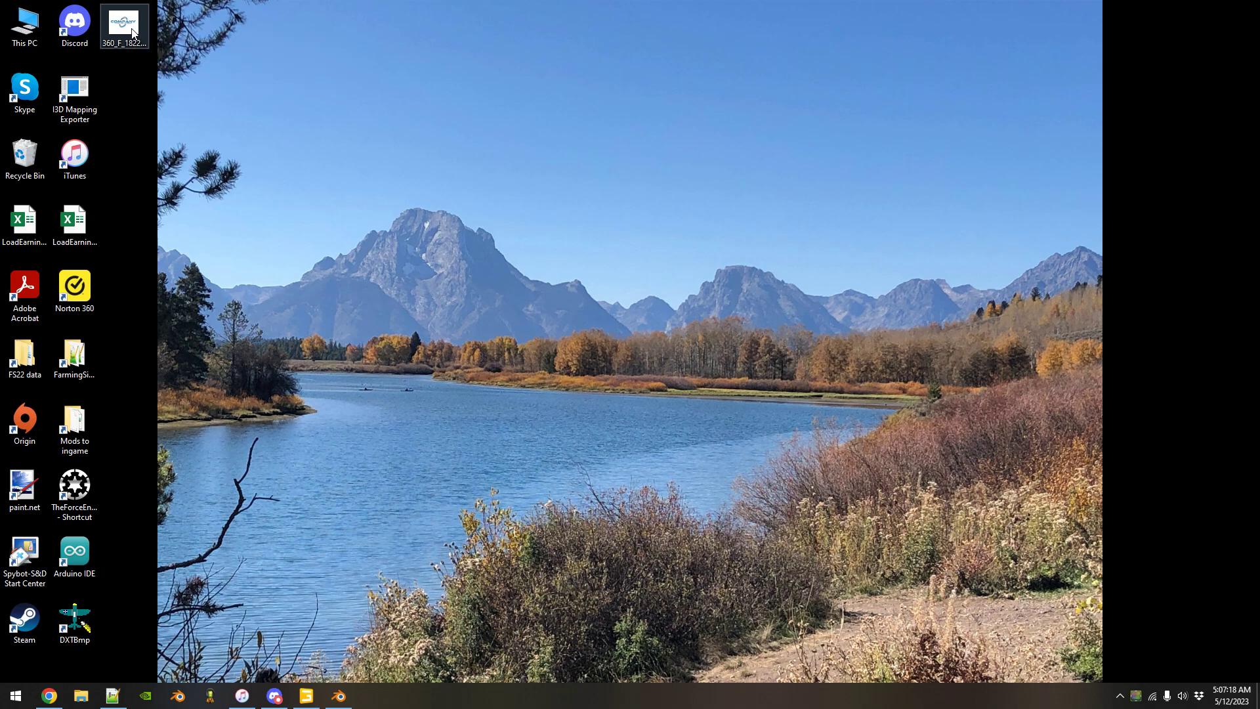
# Open the COMPANY logo JPG from the desktop in paint.net.
pyautogui.rightClick(132, 30)
pyautogui.moveTo(200, 289)
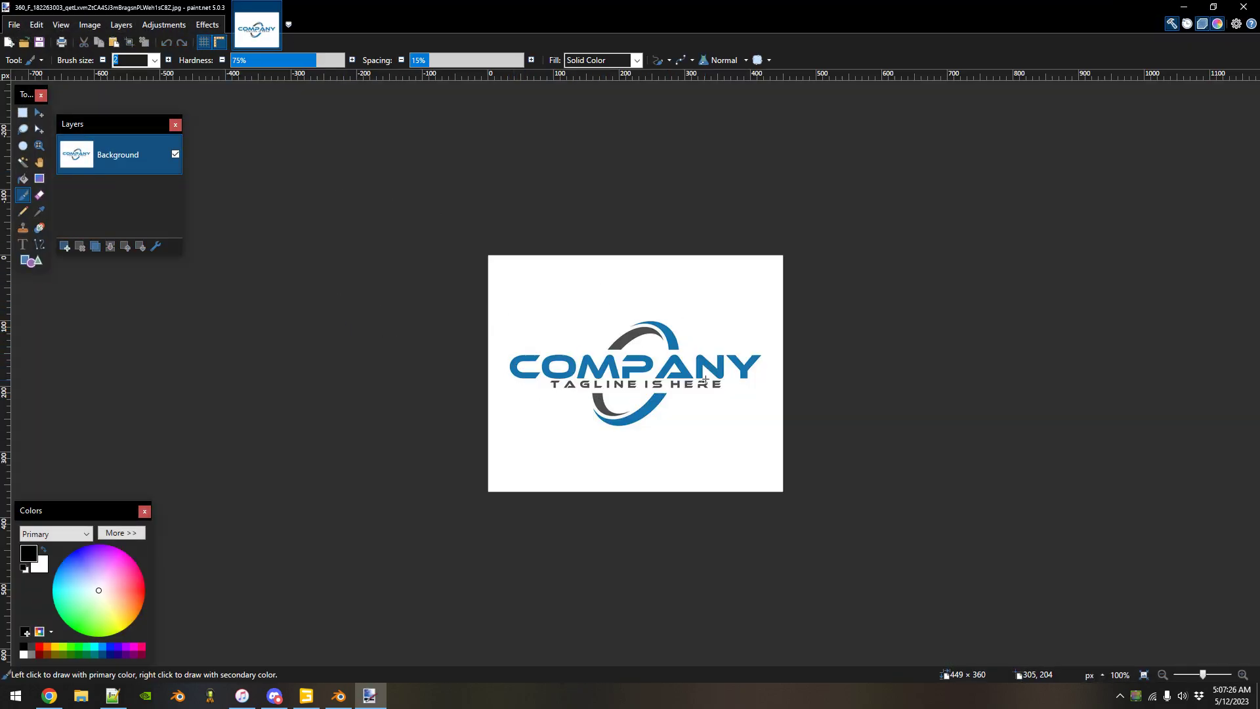
# Erase the logo's white background and the white inside the O to transparency with Magic Wand.
pyautogui.click(516, 337)
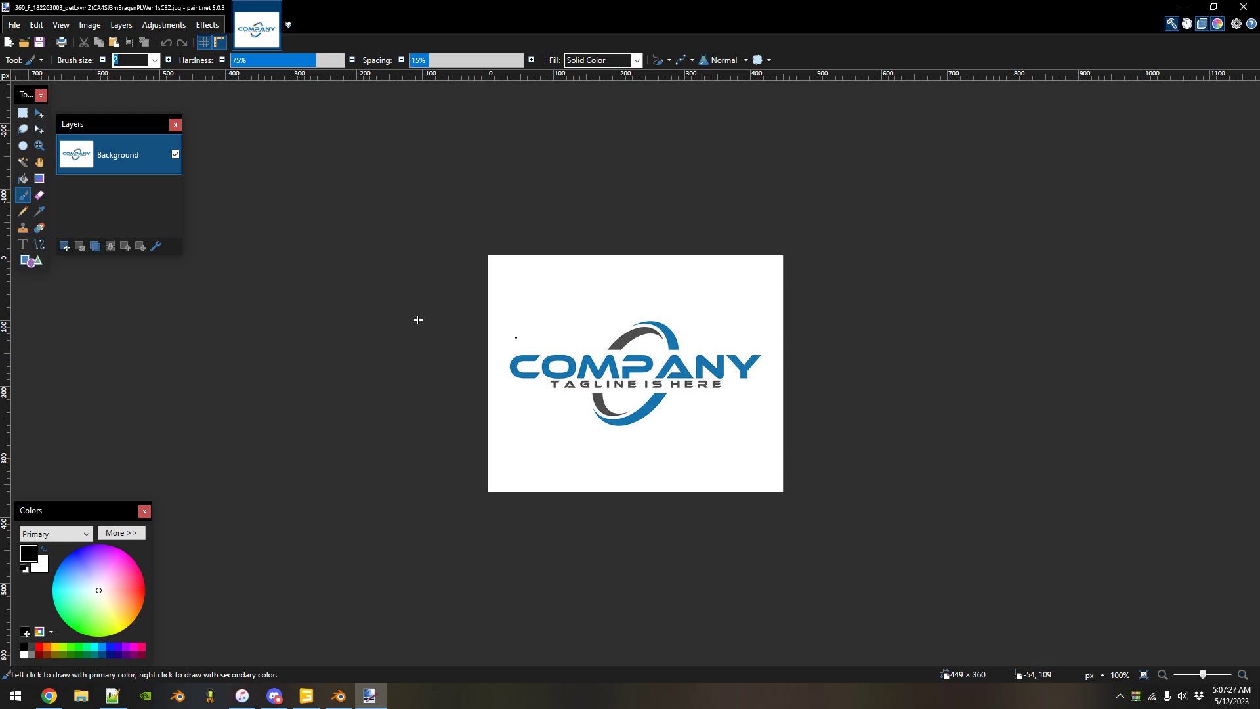
pyautogui.click(23, 162)
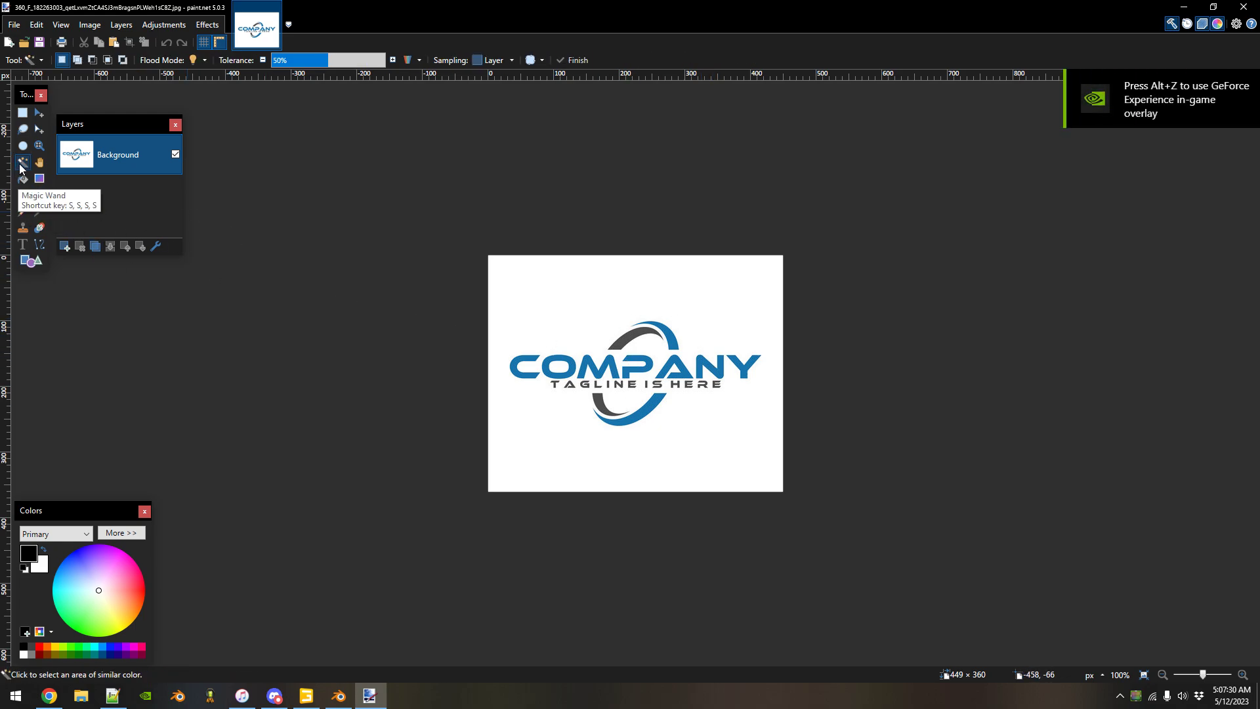
pyautogui.click(560, 288)
pyautogui.press('Delete')
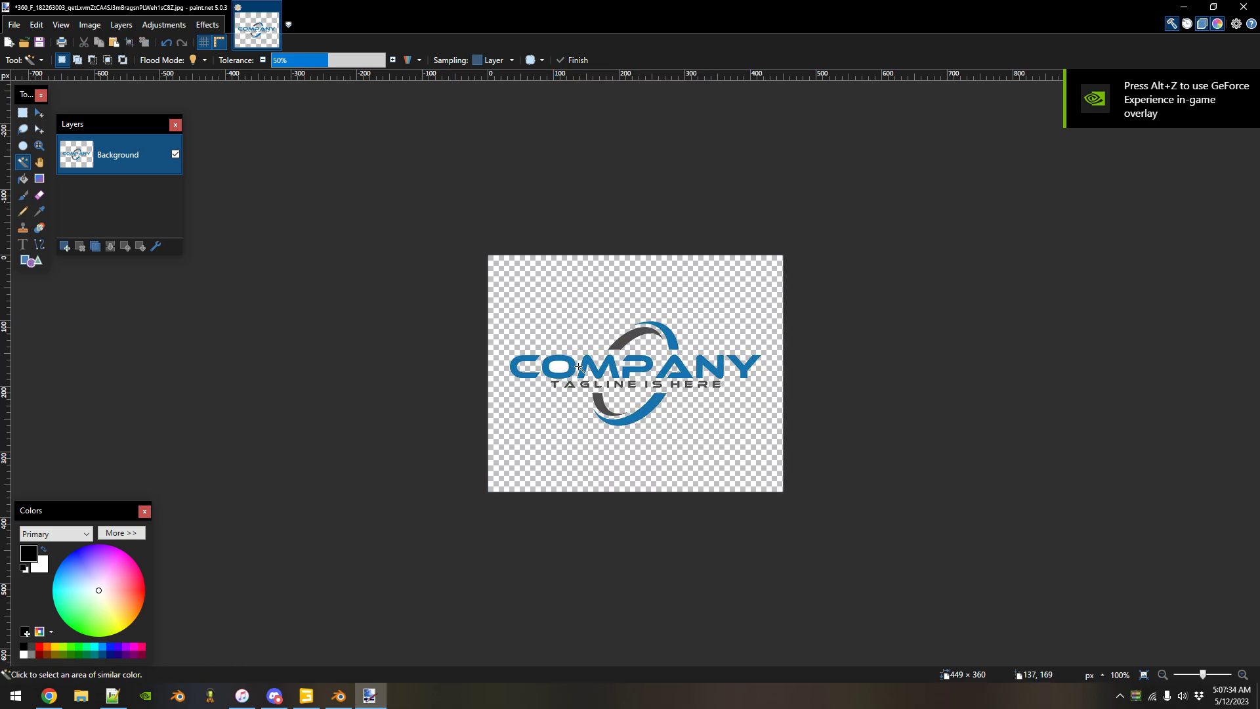
pyautogui.keyDown('ctrl'); pyautogui.scroll(3, 578, 367); pyautogui.keyUp('ctrl')
pyautogui.click(546, 373)
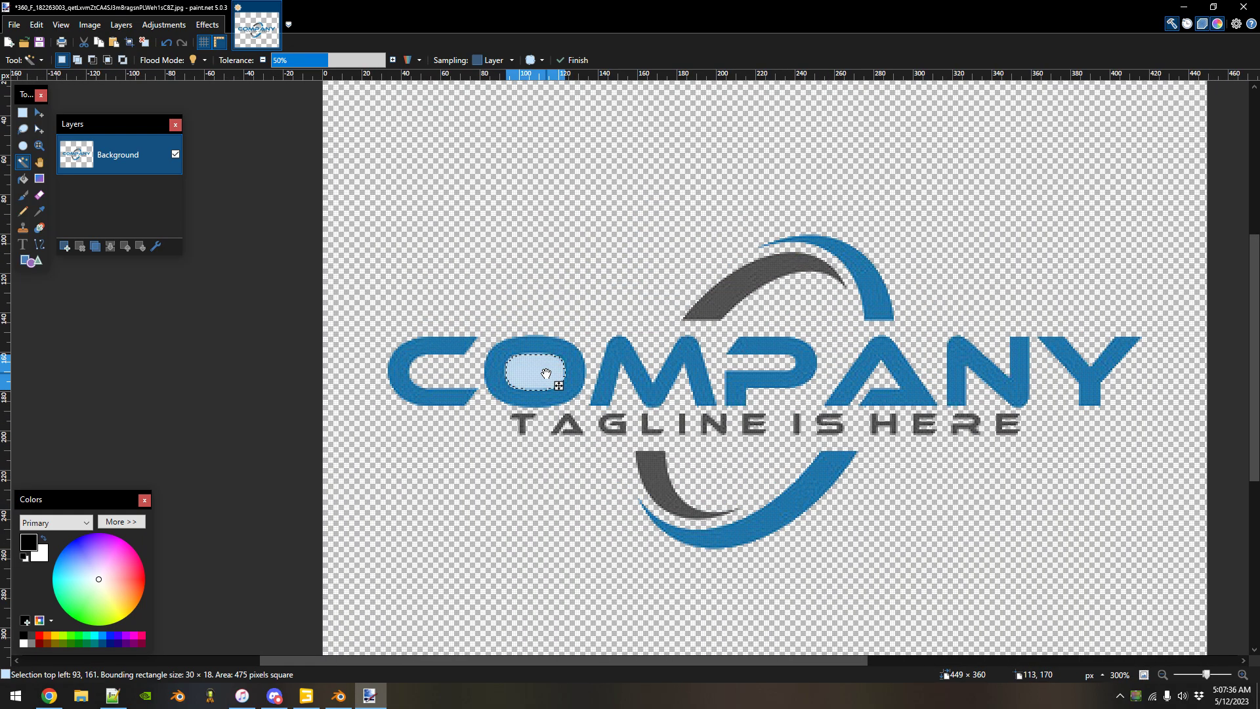
pyautogui.press('Delete')
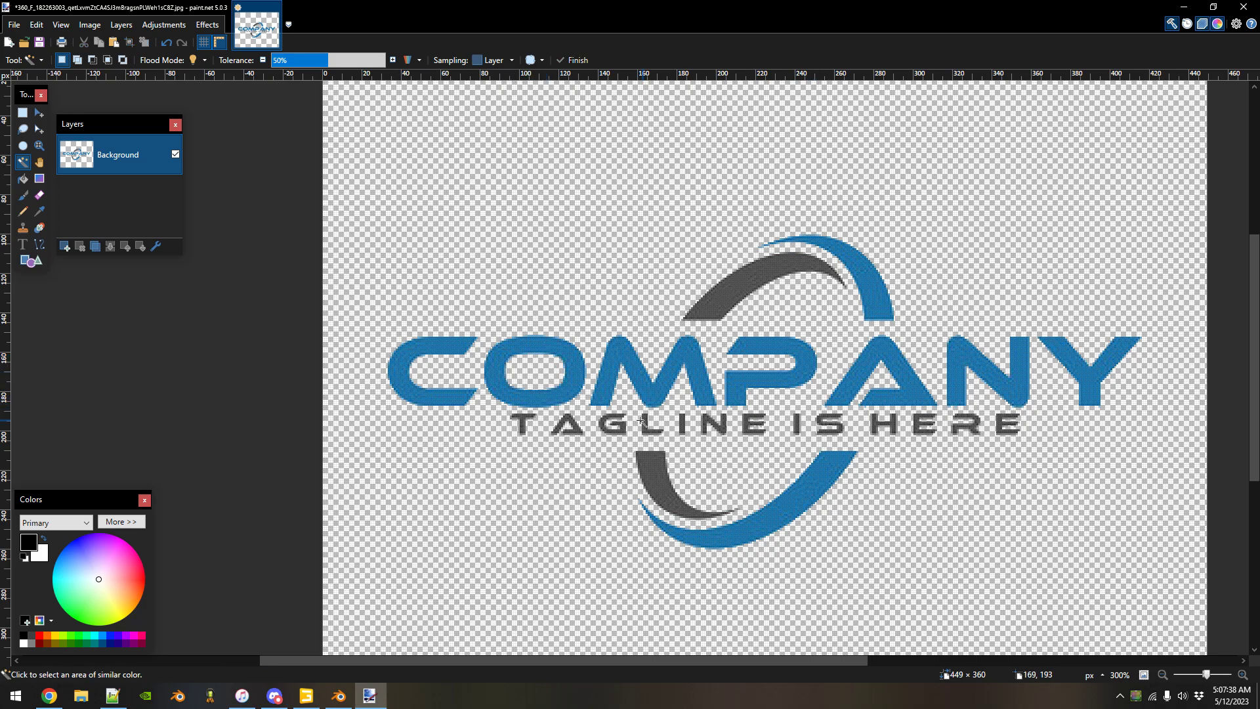
pyautogui.scroll(-5, 592, 413)
pyautogui.scroll(5, 594, 411)
pyautogui.keyDown('ctrl'); pyautogui.scroll(-3, 593, 411); pyautogui.keyUp('ctrl')
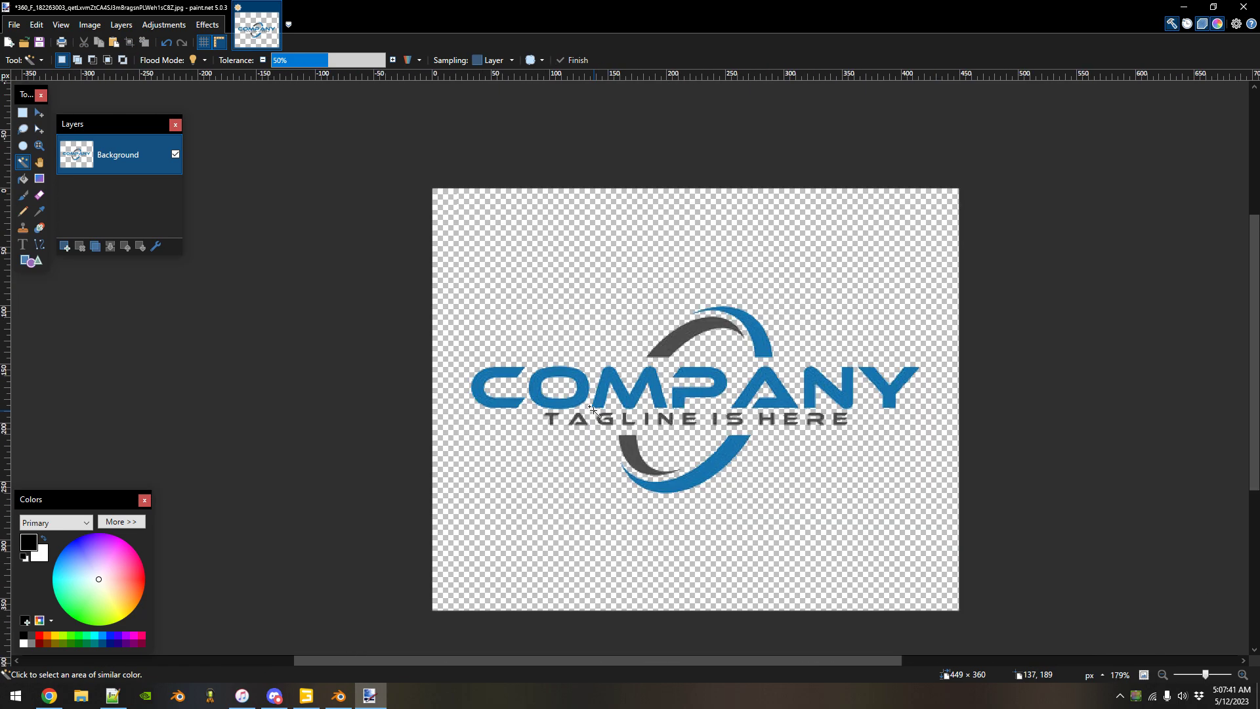
# Crop the image tightly around the logo to 399 × 190.
pyautogui.click(22, 112)
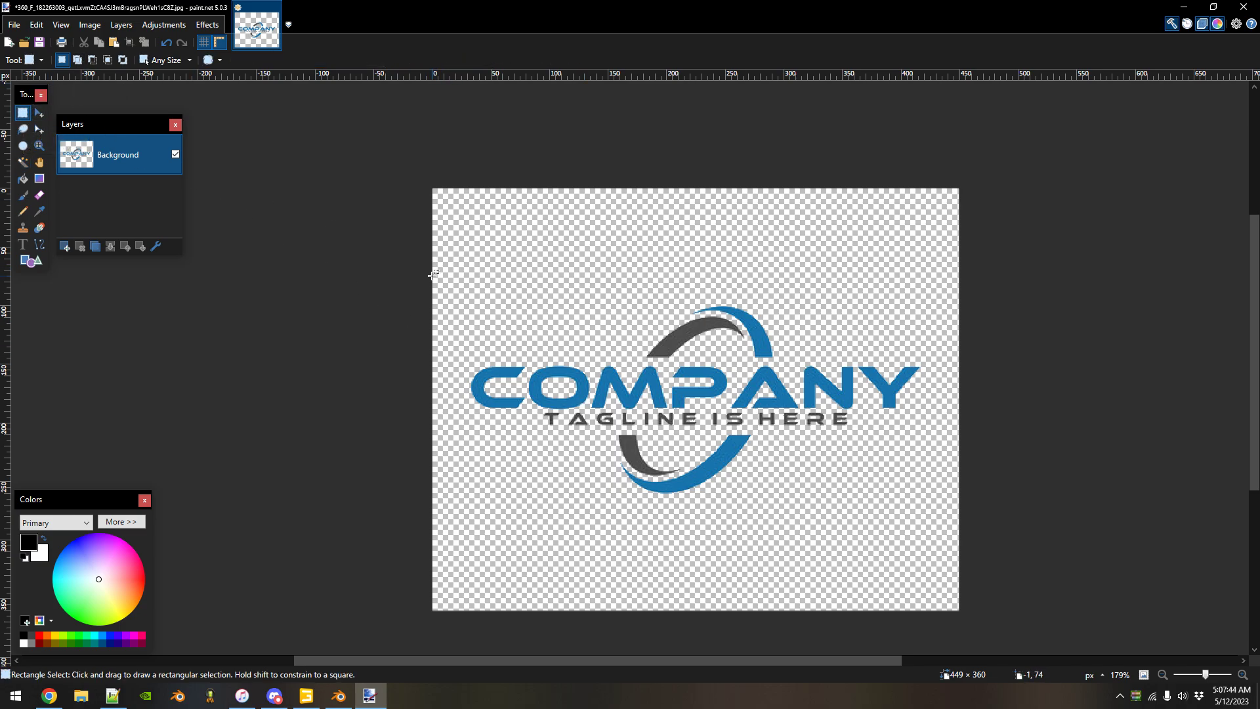
pyautogui.moveTo(461, 287); pyautogui.dragTo(928, 510)
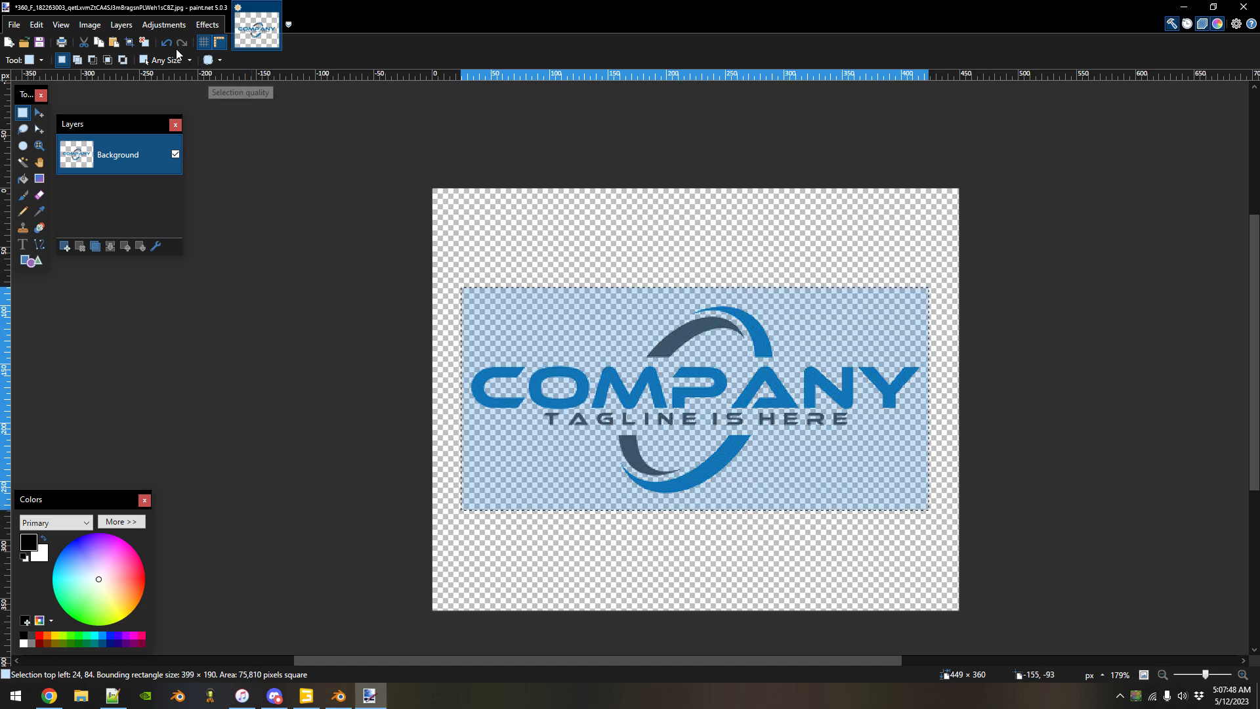
pyautogui.click(131, 44)
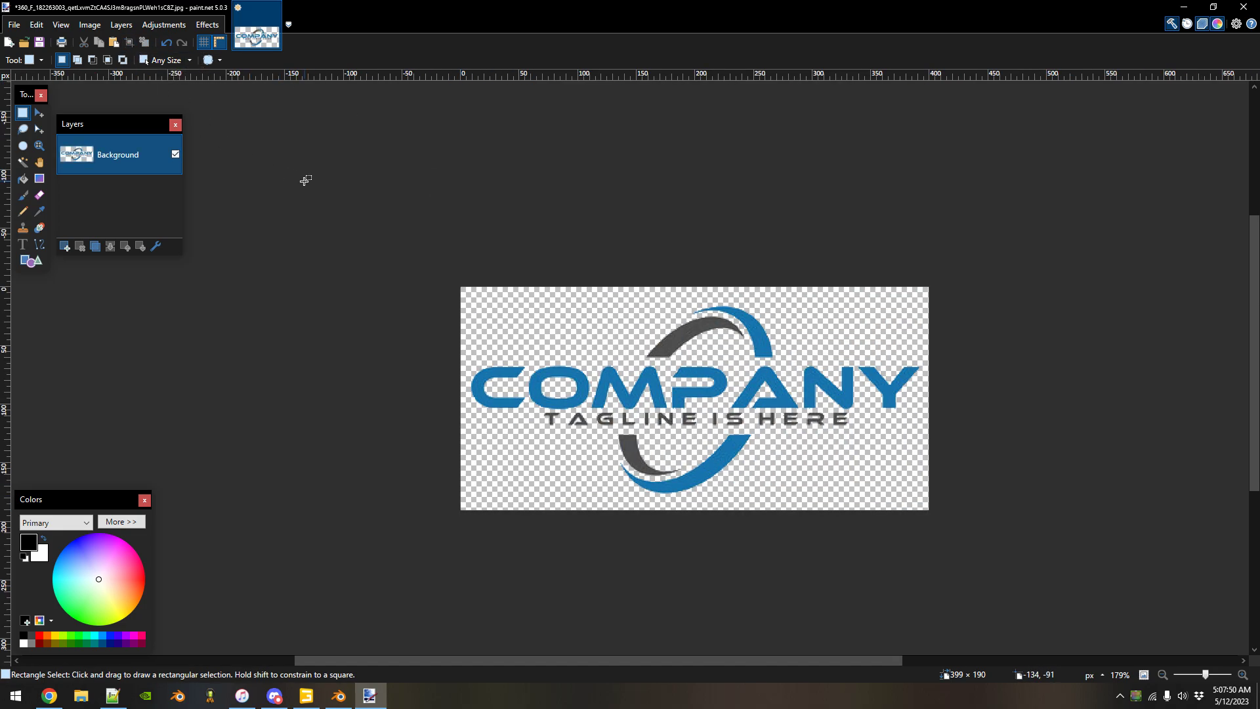
# Save the transparent logo to the Desktop as a PNG file.
pyautogui.click(14, 24)
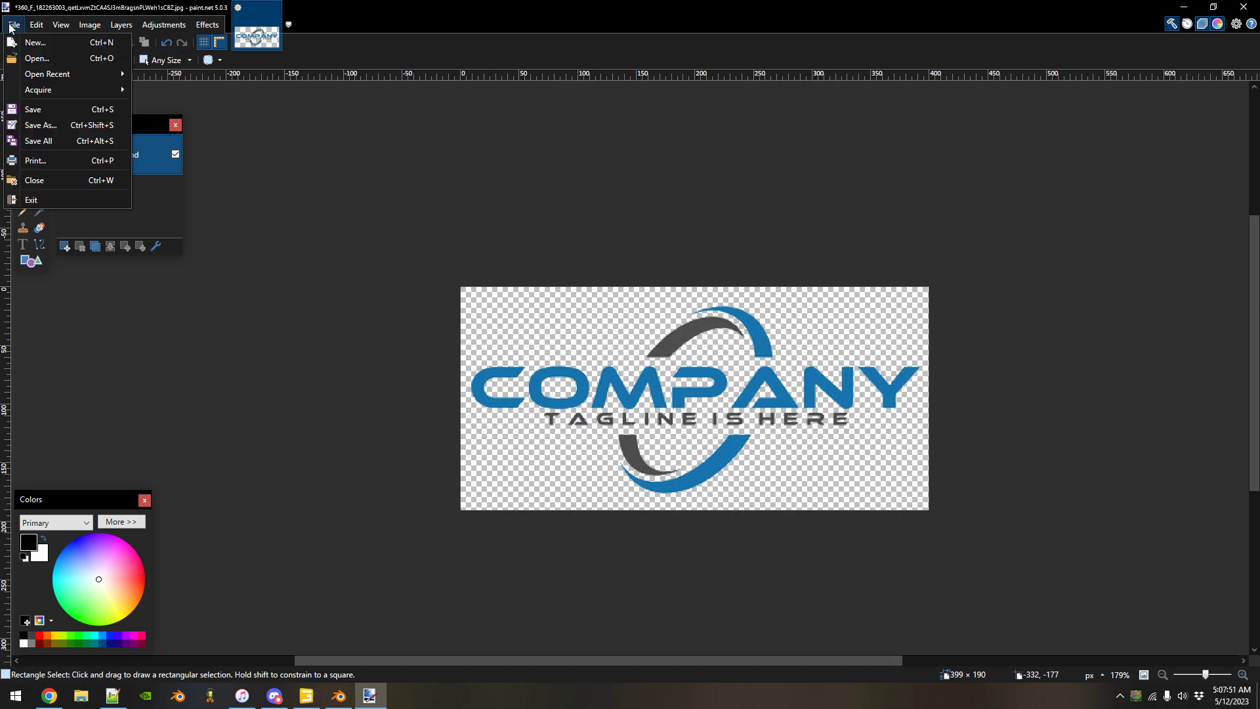
pyautogui.click(55, 124)
pyautogui.click(246, 304)
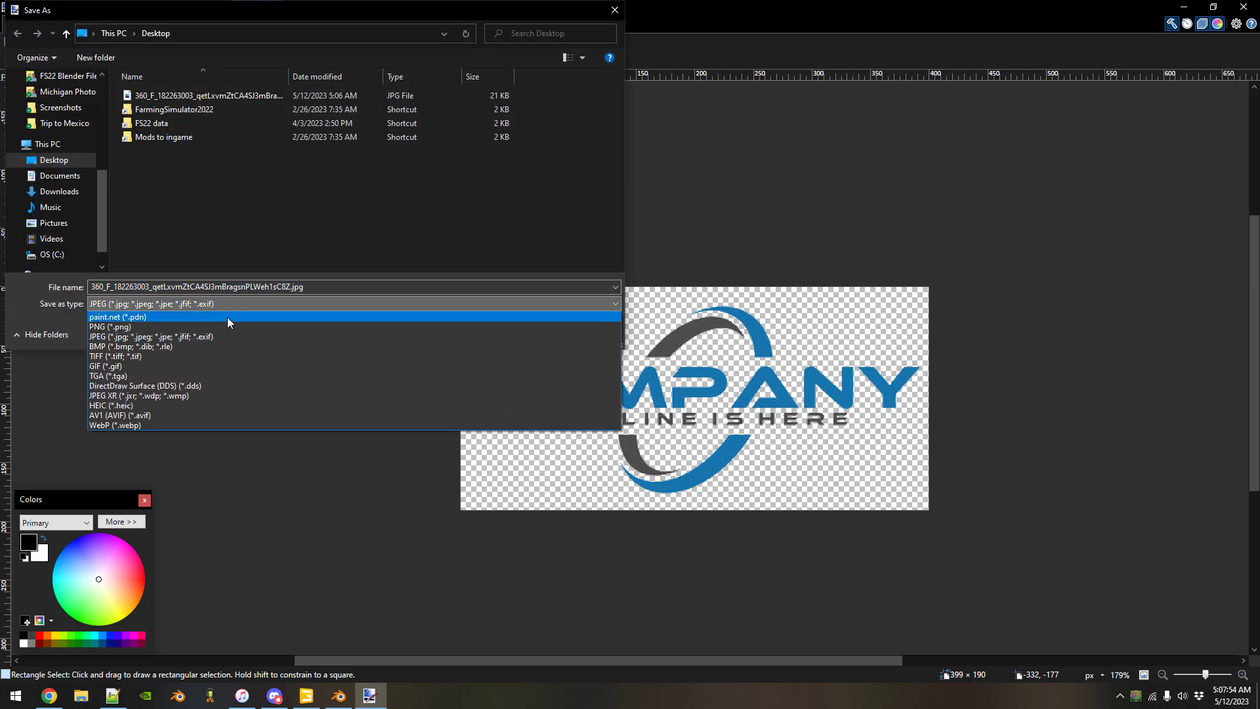
pyautogui.click(143, 327)
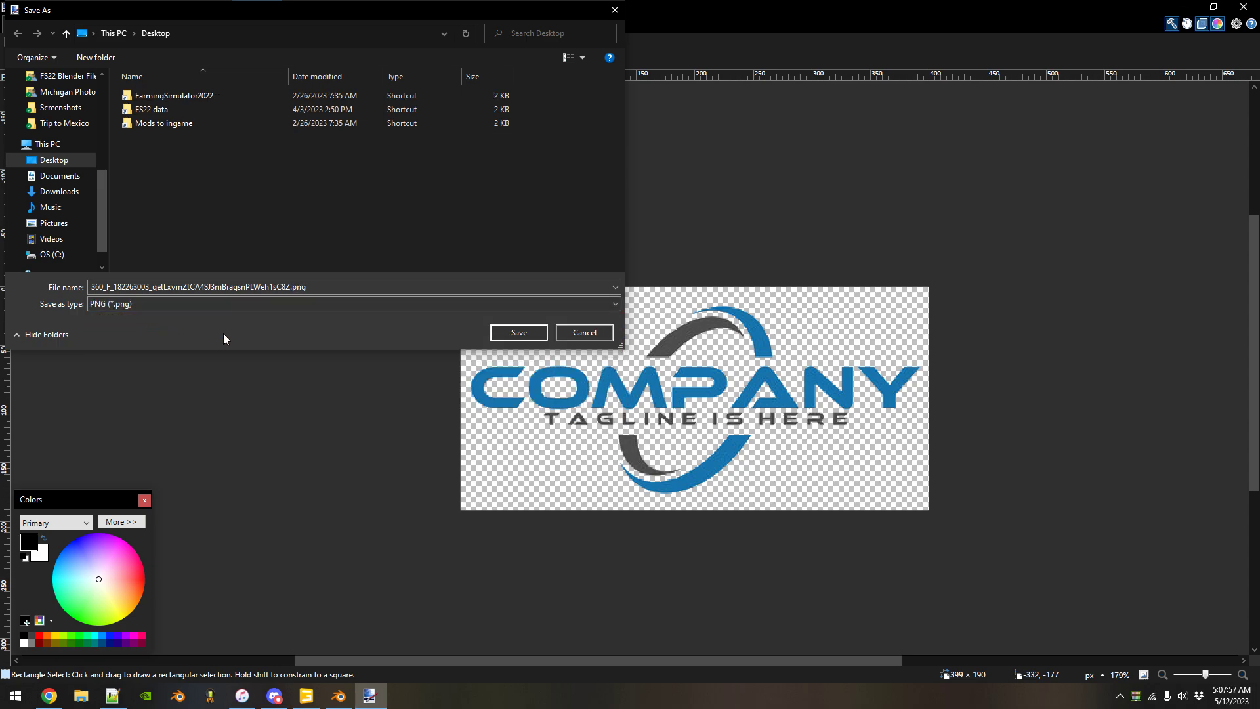
pyautogui.click(518, 333)
pyautogui.click(530, 493)
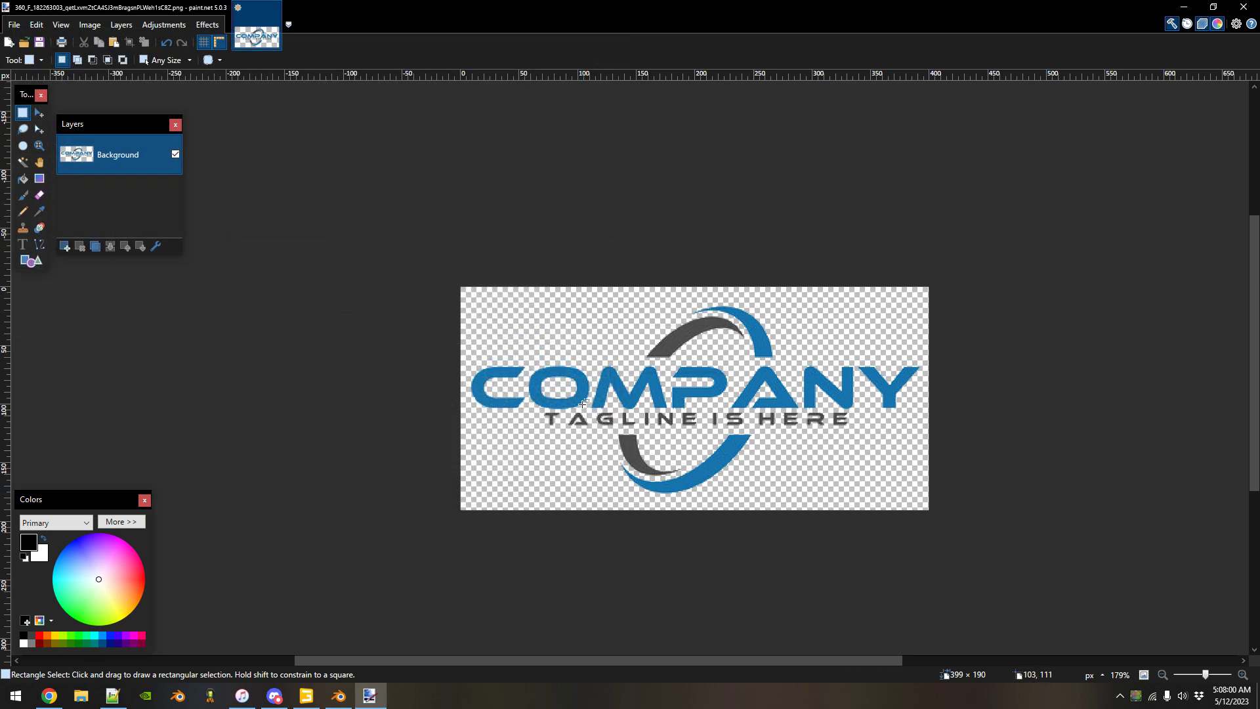
# Close the image and paint.net, and bring Blender back up.
pyautogui.click(275, 9)
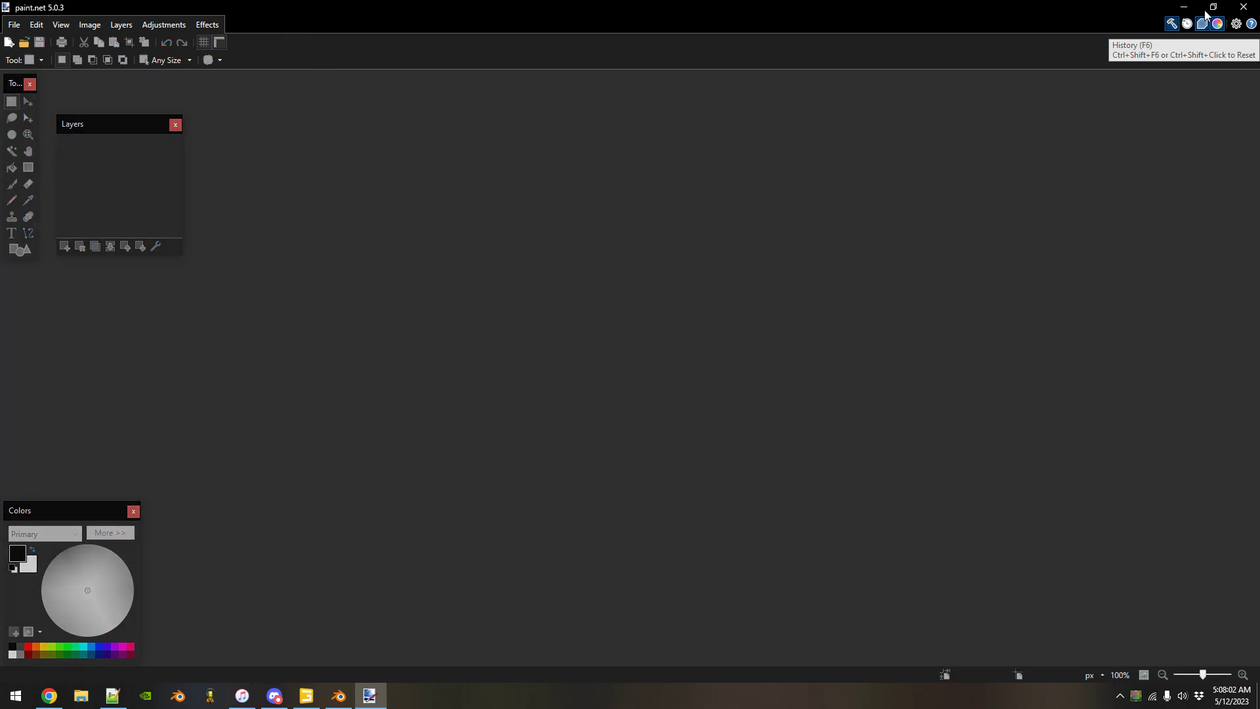
pyautogui.click(1244, 7)
pyautogui.click(339, 696)
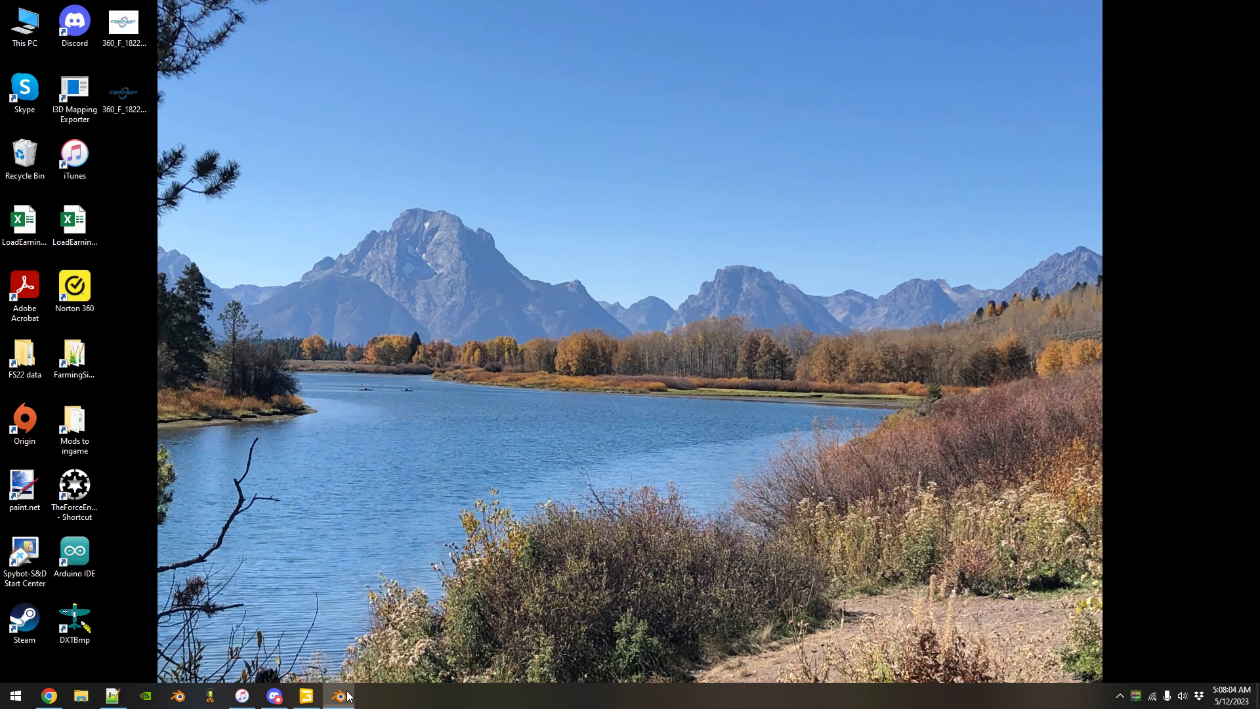
# Delete the default cube, camera and light, and add a mesh plane.
pyautogui.press('a')
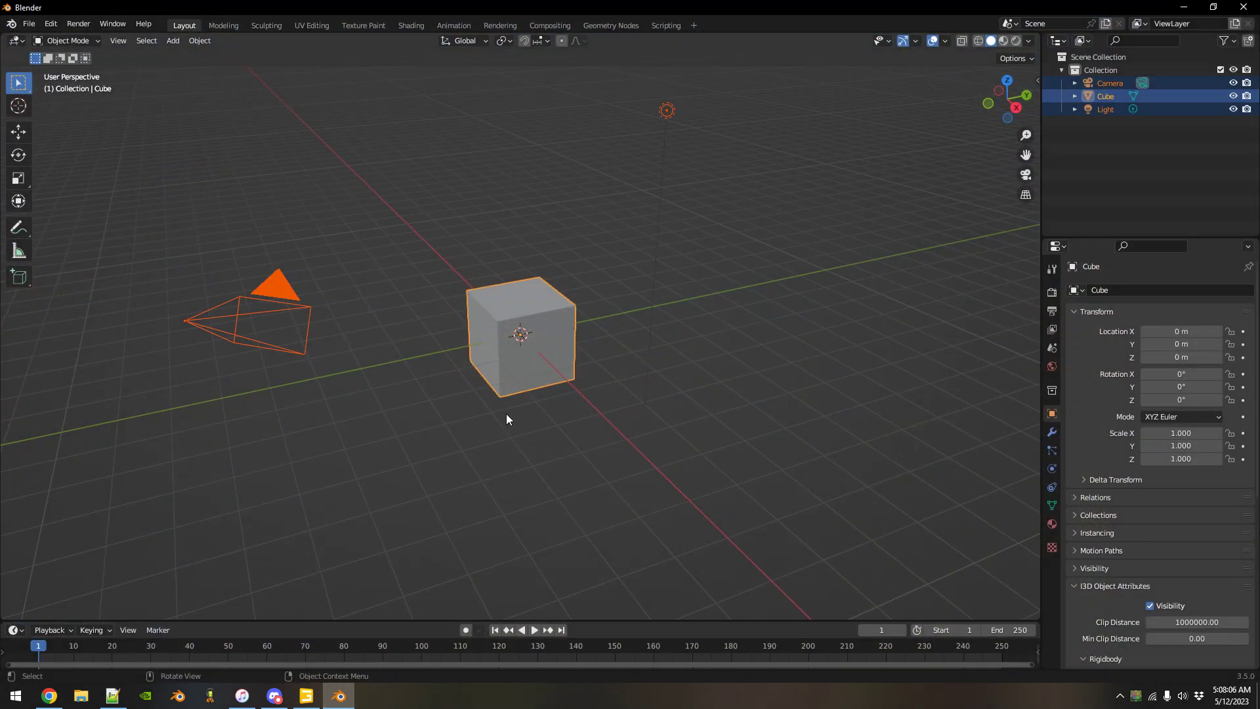
pyautogui.press('Delete')
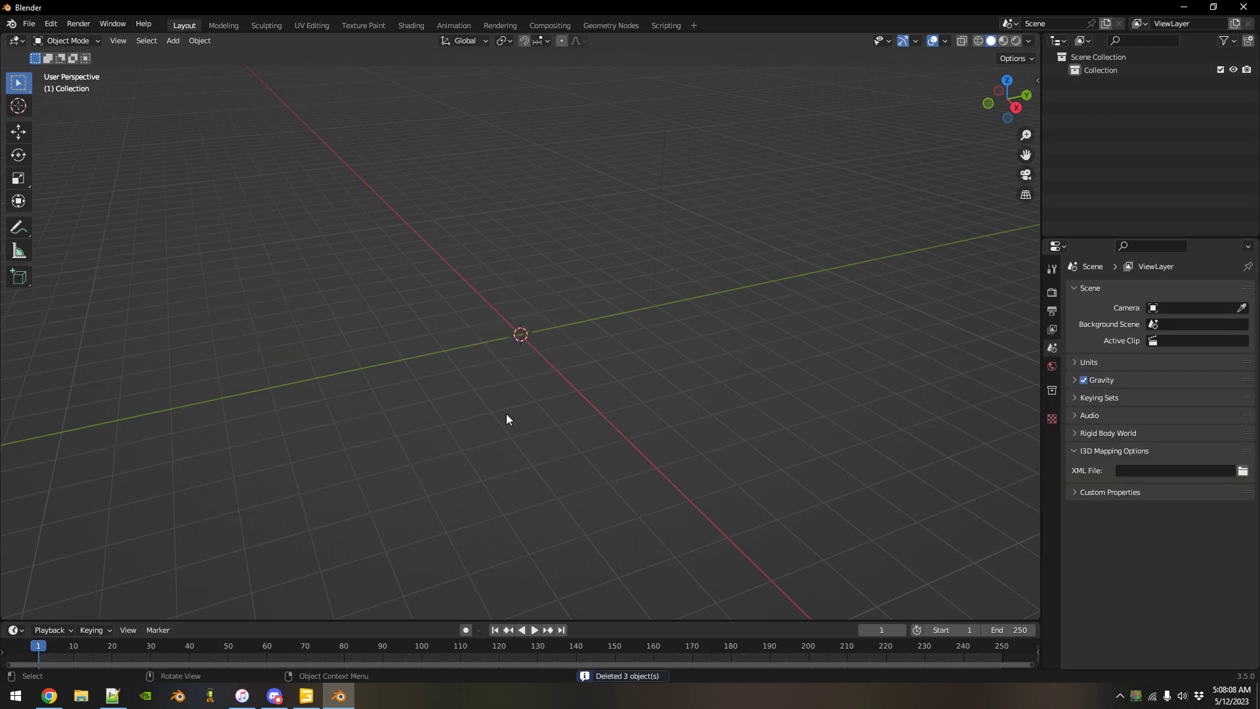
pyautogui.click(171, 38)
pyautogui.moveTo(200, 59)
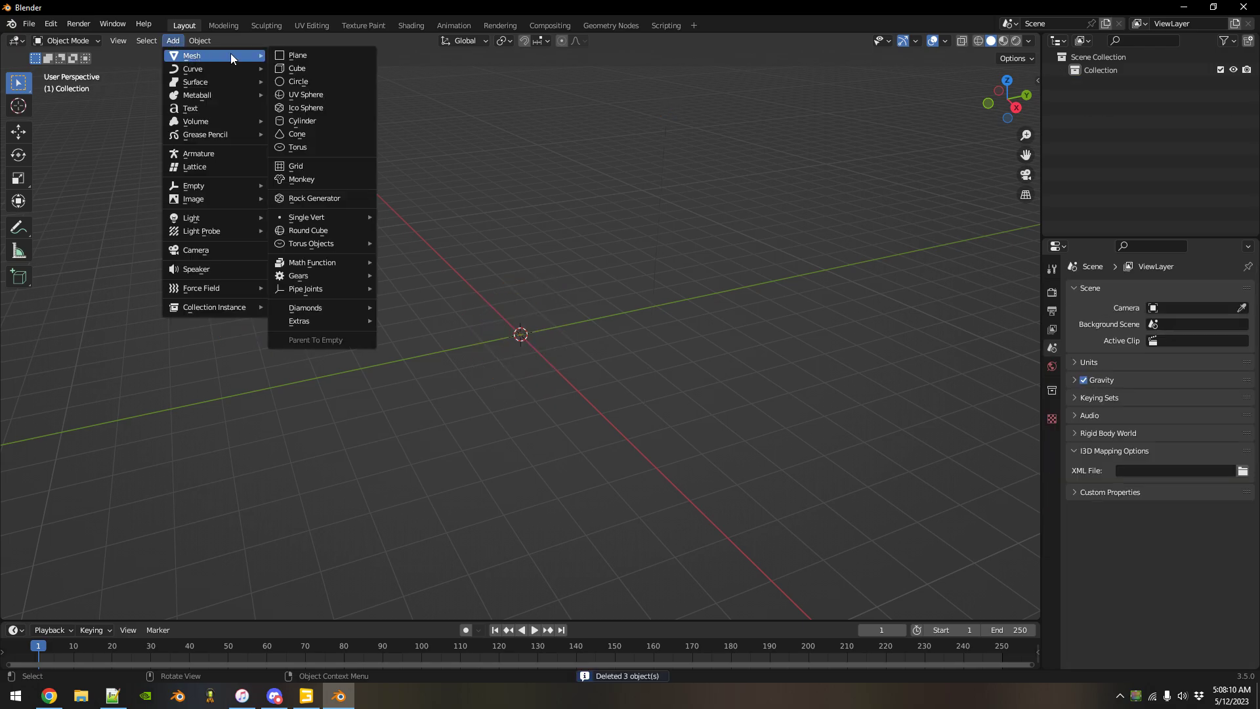
pyautogui.click(297, 56)
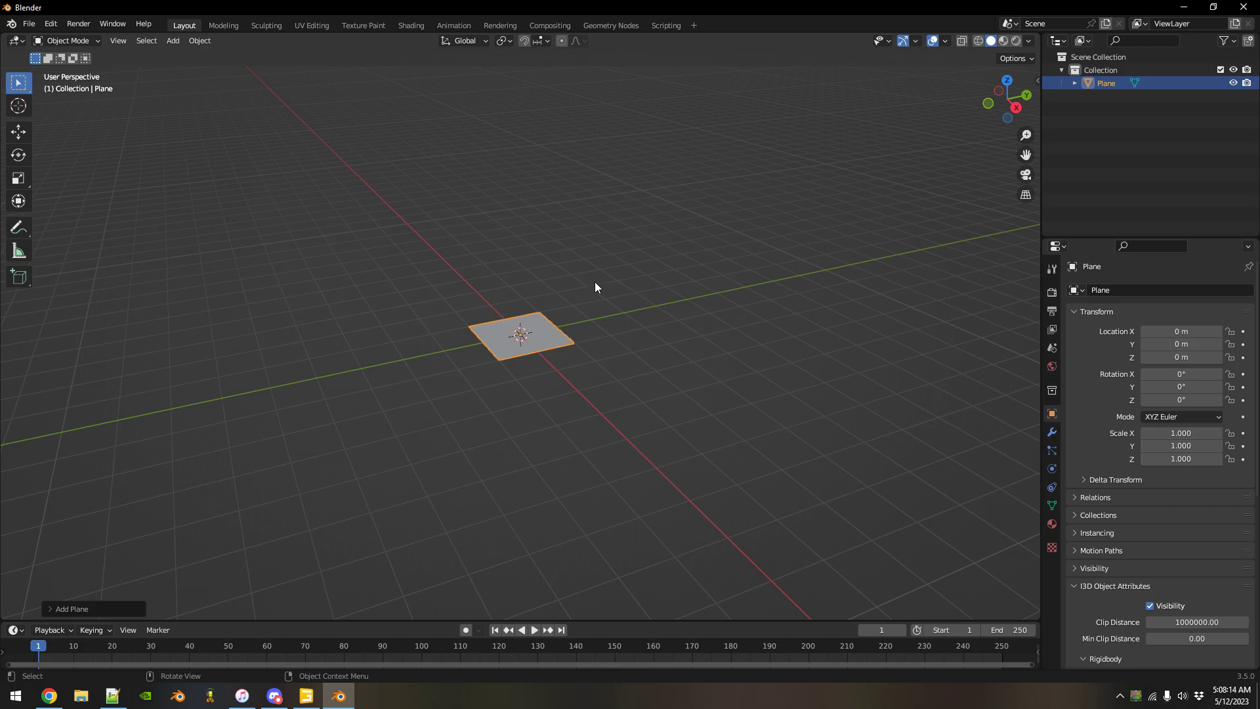
# Rotate the plane exactly 90° about Y and apply the rotation.
pyautogui.press('r')
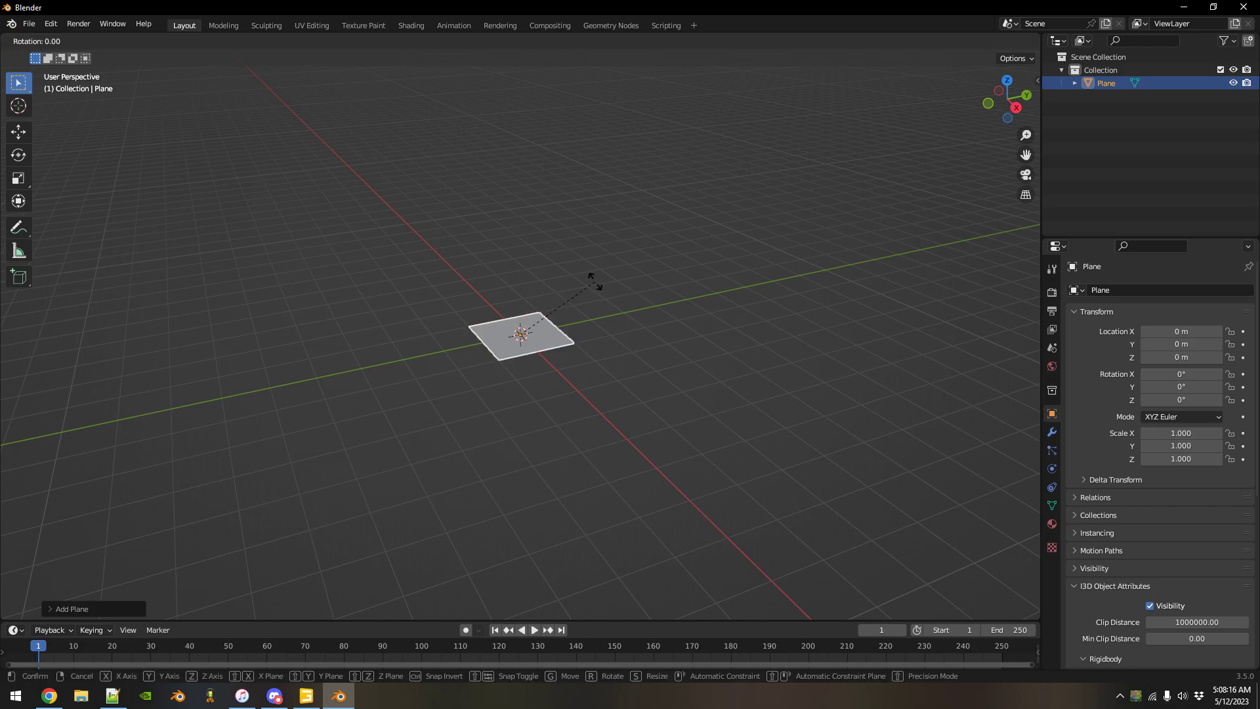
pyautogui.press('y')
pyautogui.click(599, 315)
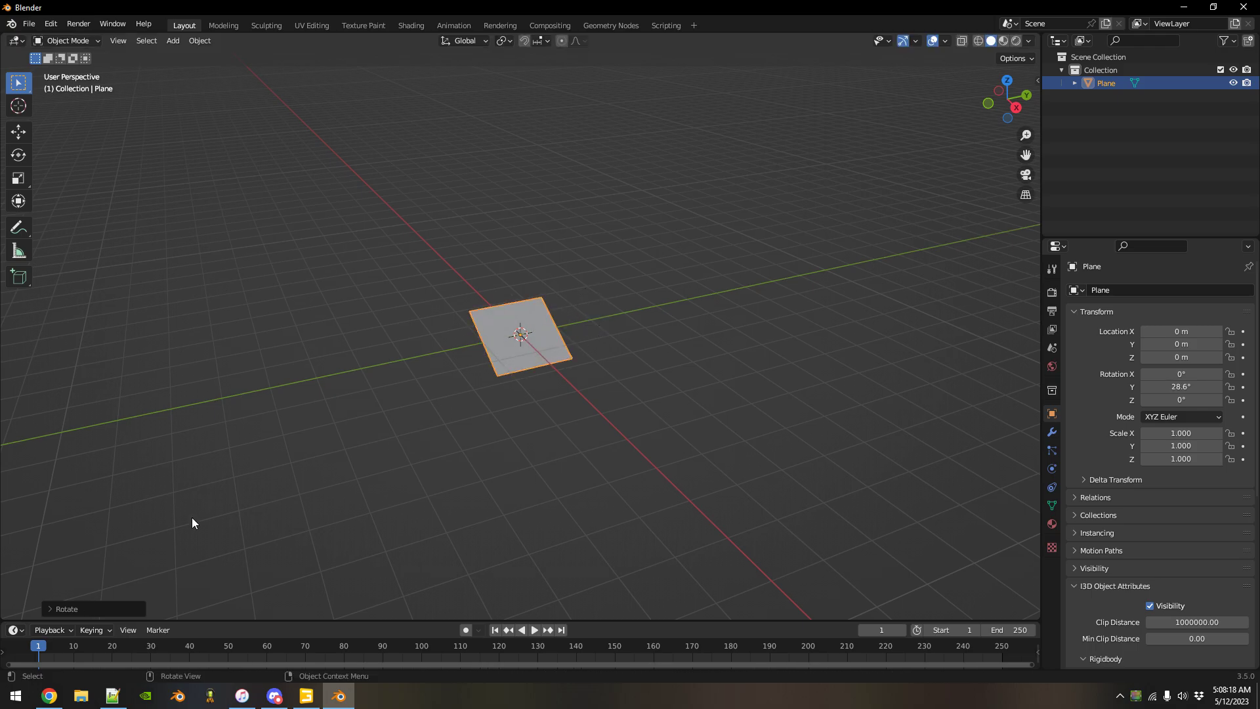
pyautogui.click(50, 612)
pyautogui.click(173, 547)
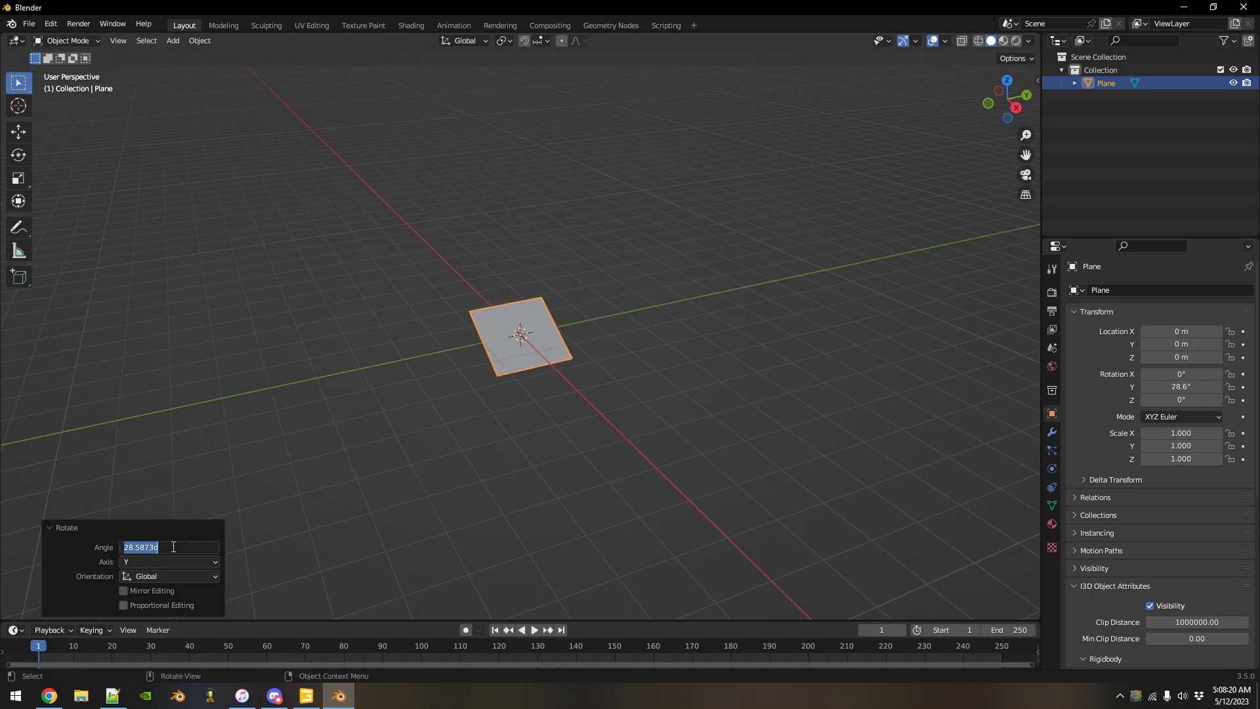
pyautogui.write('90')
pyautogui.press('Return')
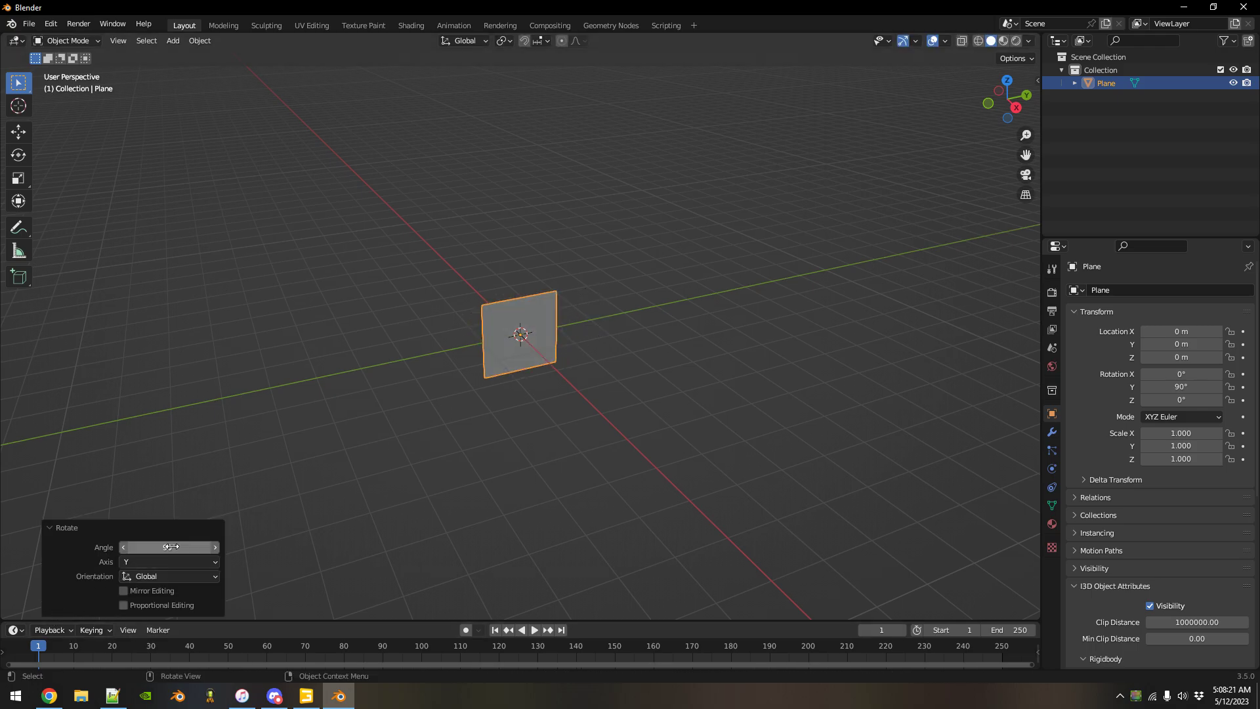
pyautogui.hotkey('ctrl', 'a')
pyautogui.click(431, 337)
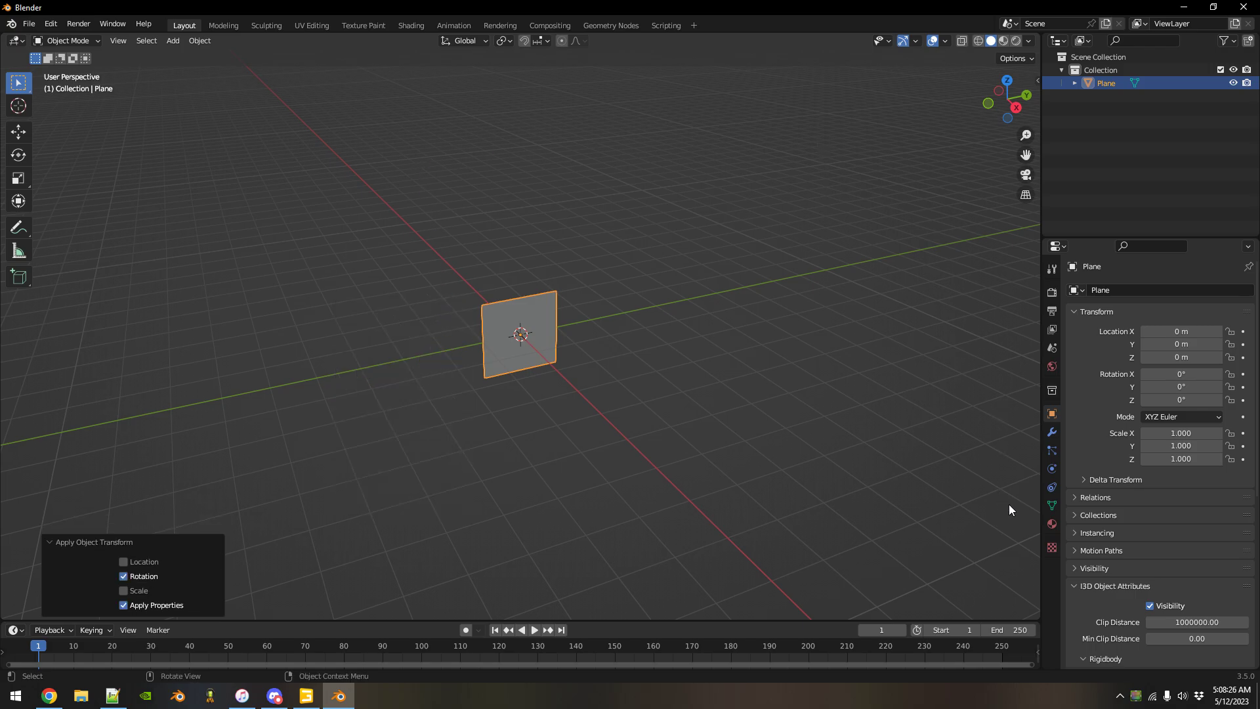
# Create a new material on the plane named 'logo'.
pyautogui.click(1052, 523)
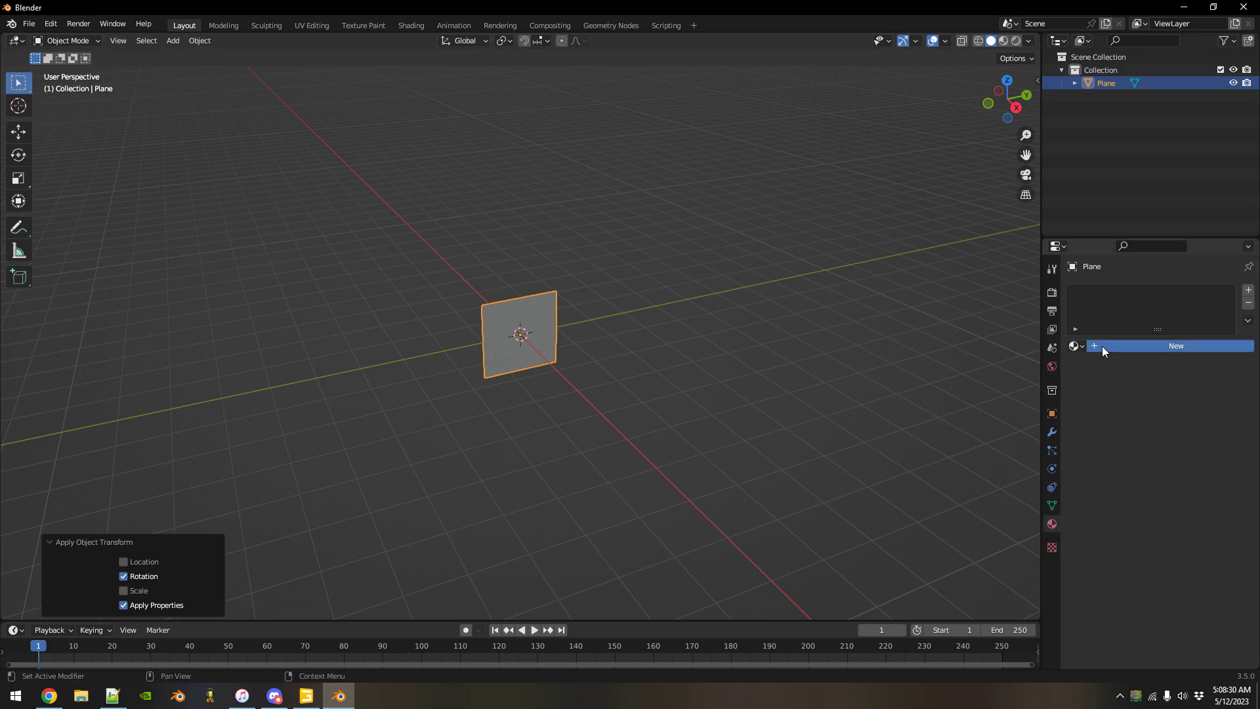
pyautogui.click(1101, 346)
pyautogui.doubleClick(1139, 347)
pyautogui.press('BackSpace')
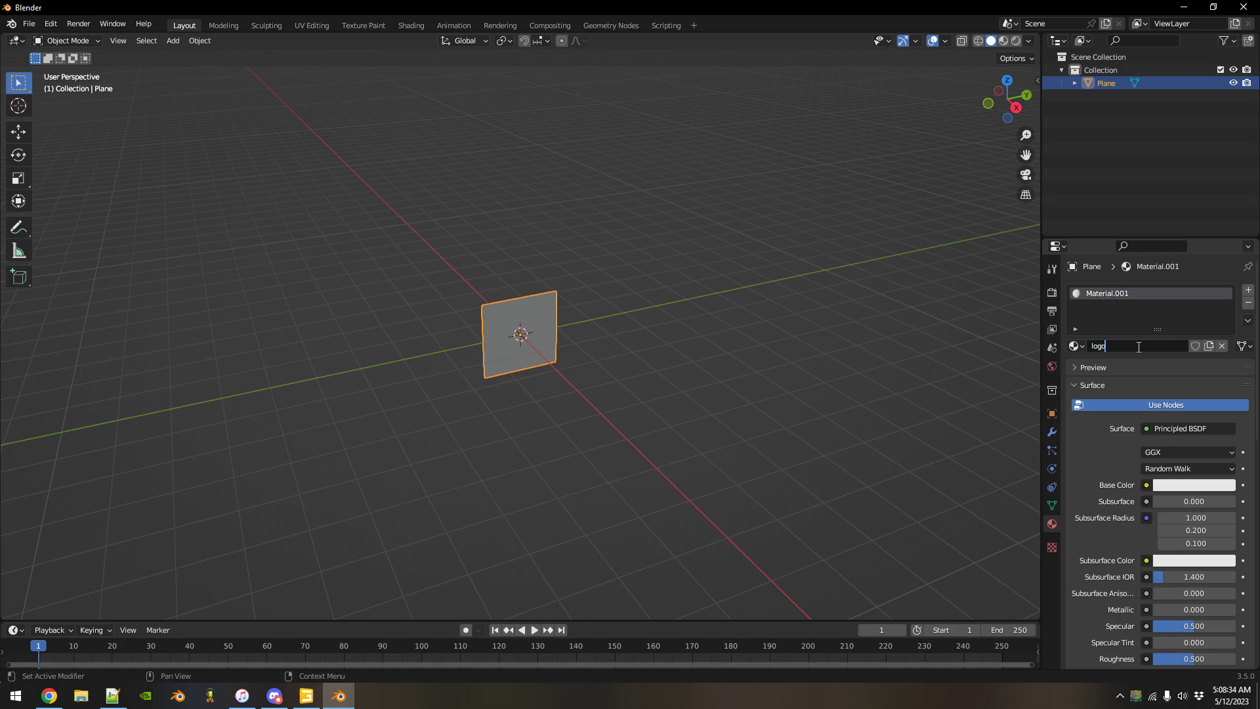
pyautogui.press('Return')
# Set the material's Base Color to an Image Texture using the Desktop logo PNG.
pyautogui.click(1146, 485)
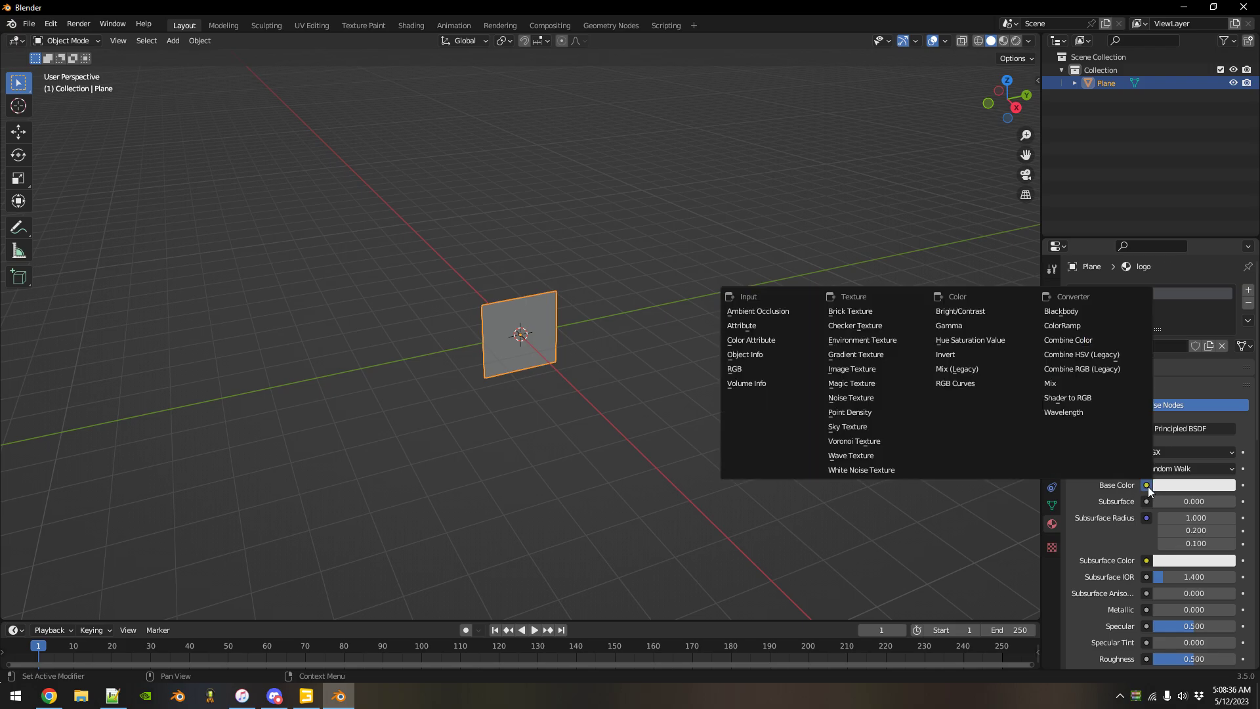
pyautogui.click(863, 370)
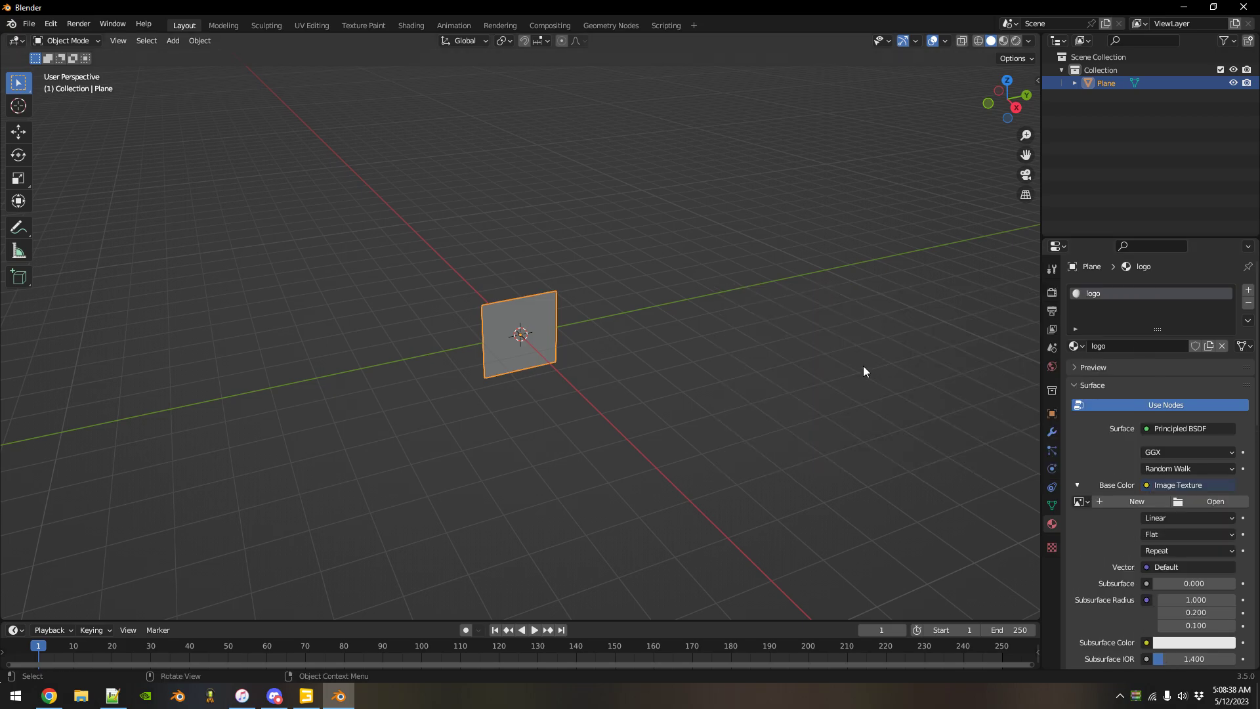
pyautogui.click(1218, 502)
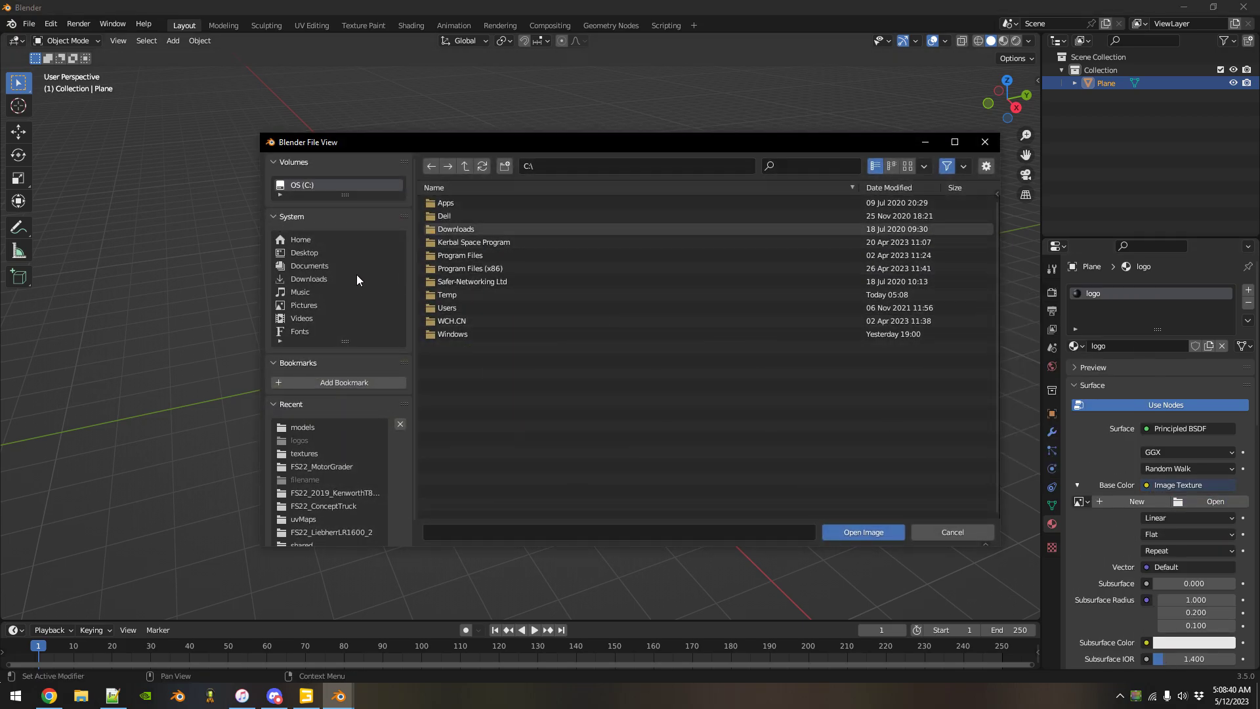
pyautogui.click(318, 266)
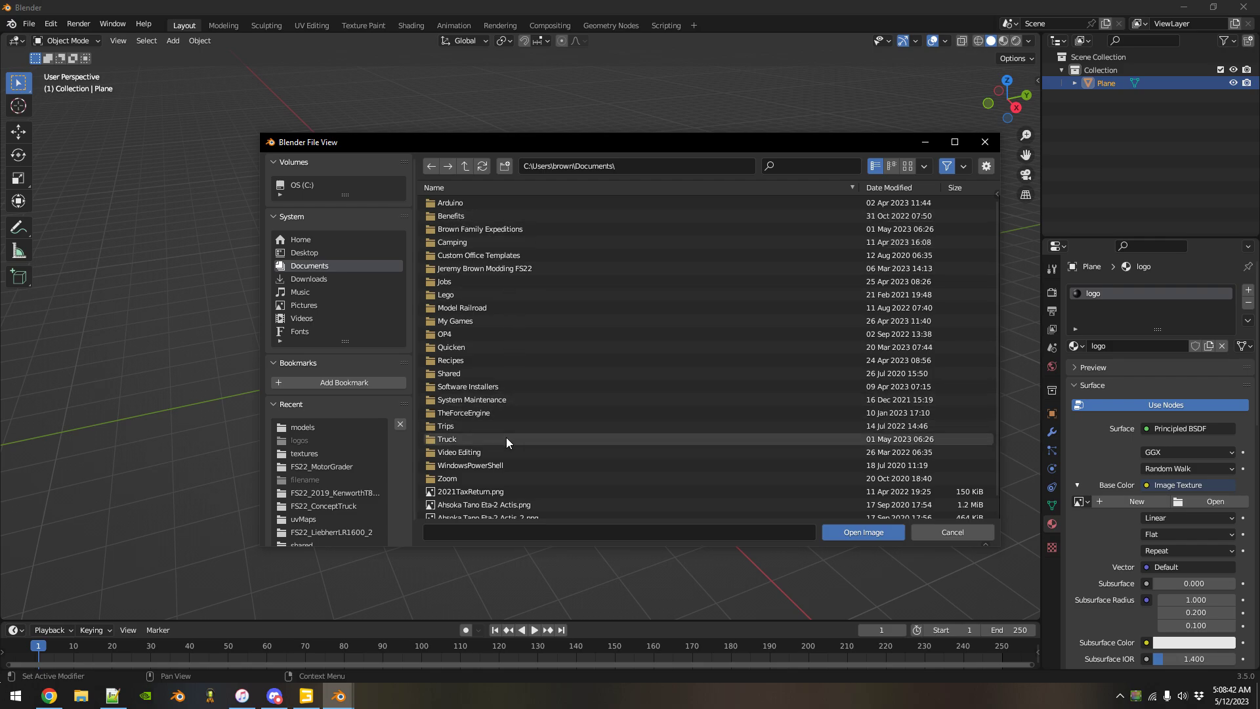
pyautogui.click(312, 253)
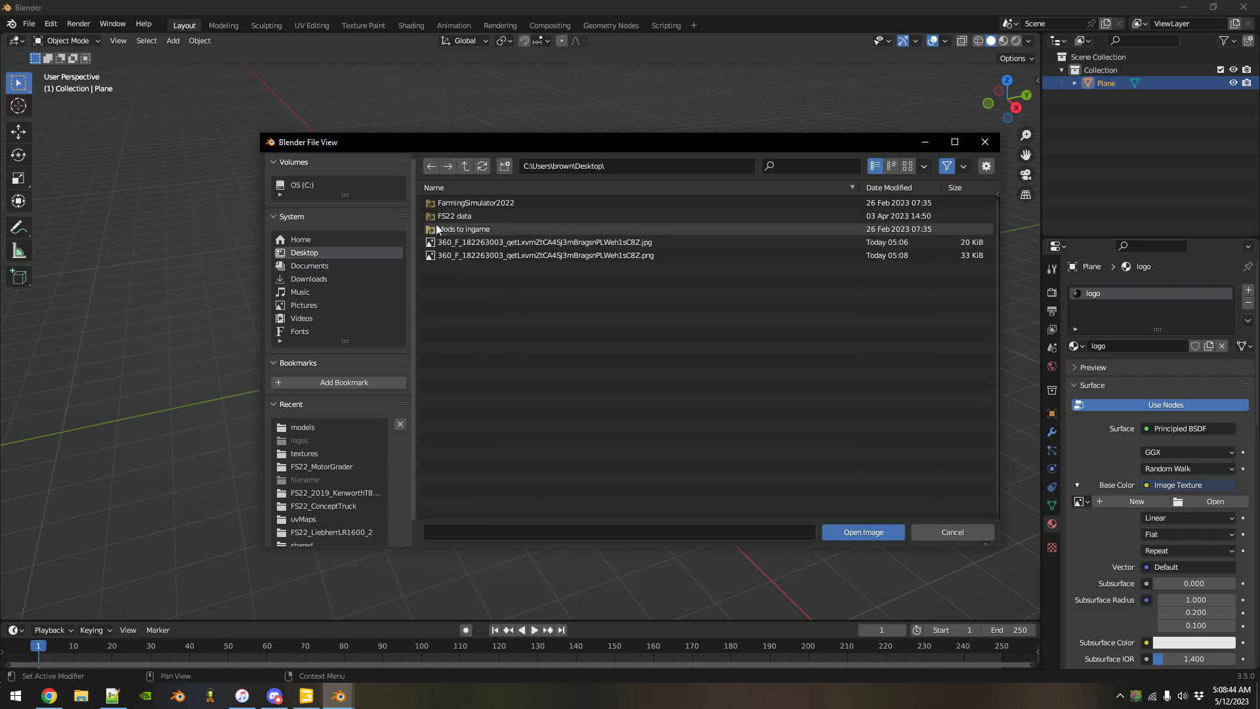
pyautogui.doubleClick(579, 257)
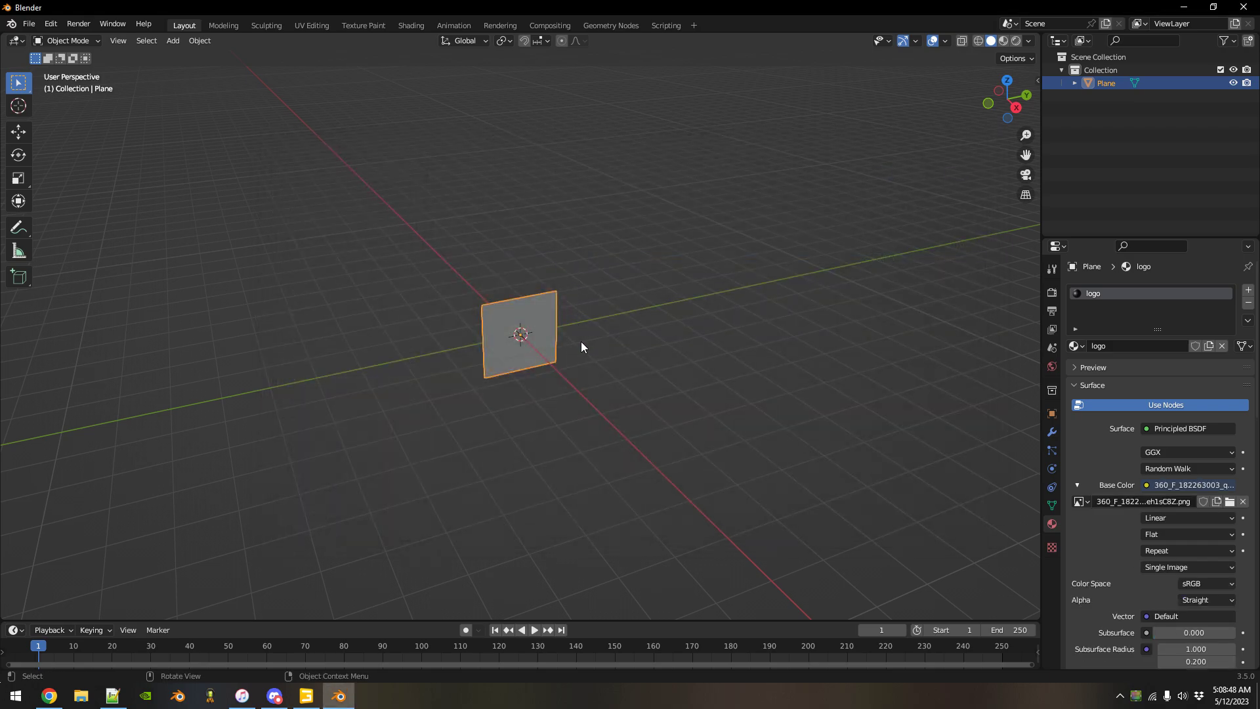
# Try the JPG texture, revert to the PNG, and switch to Material Preview shading.
pyautogui.moveTo(549, 372); pyautogui.dragTo(549, 345, button='middle')
pyautogui.scroll(5, 549, 345)
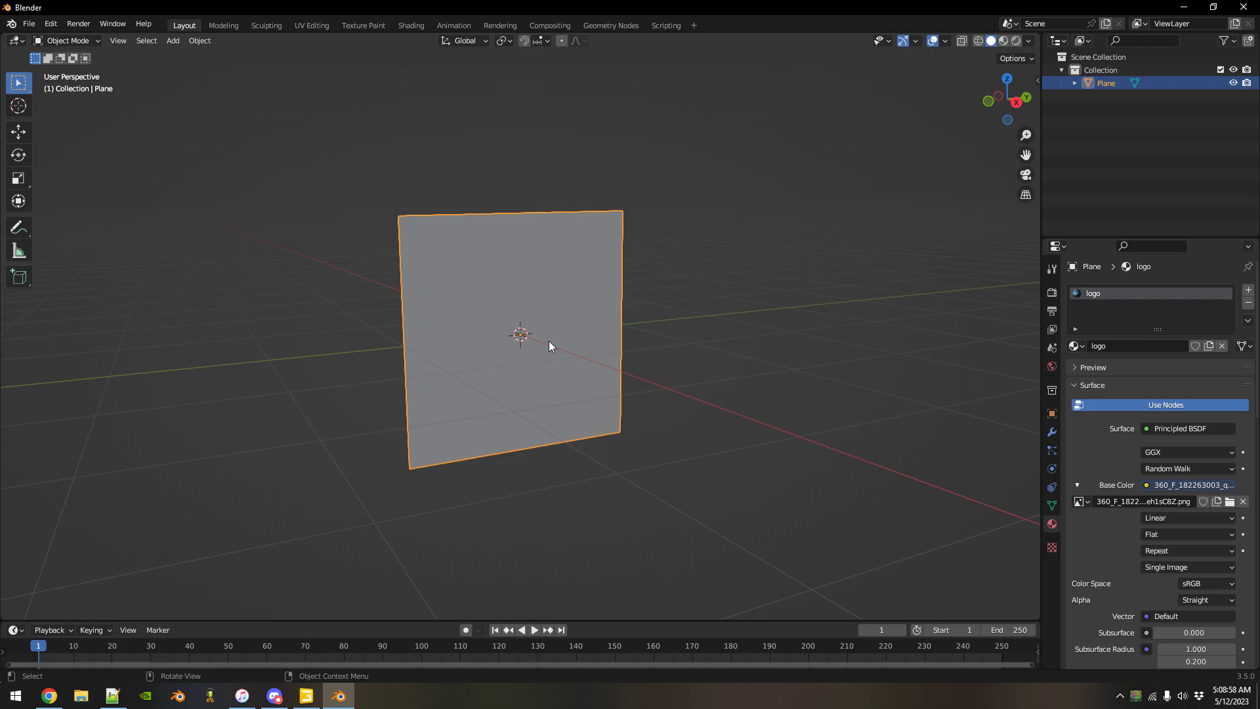
pyautogui.click(1230, 501)
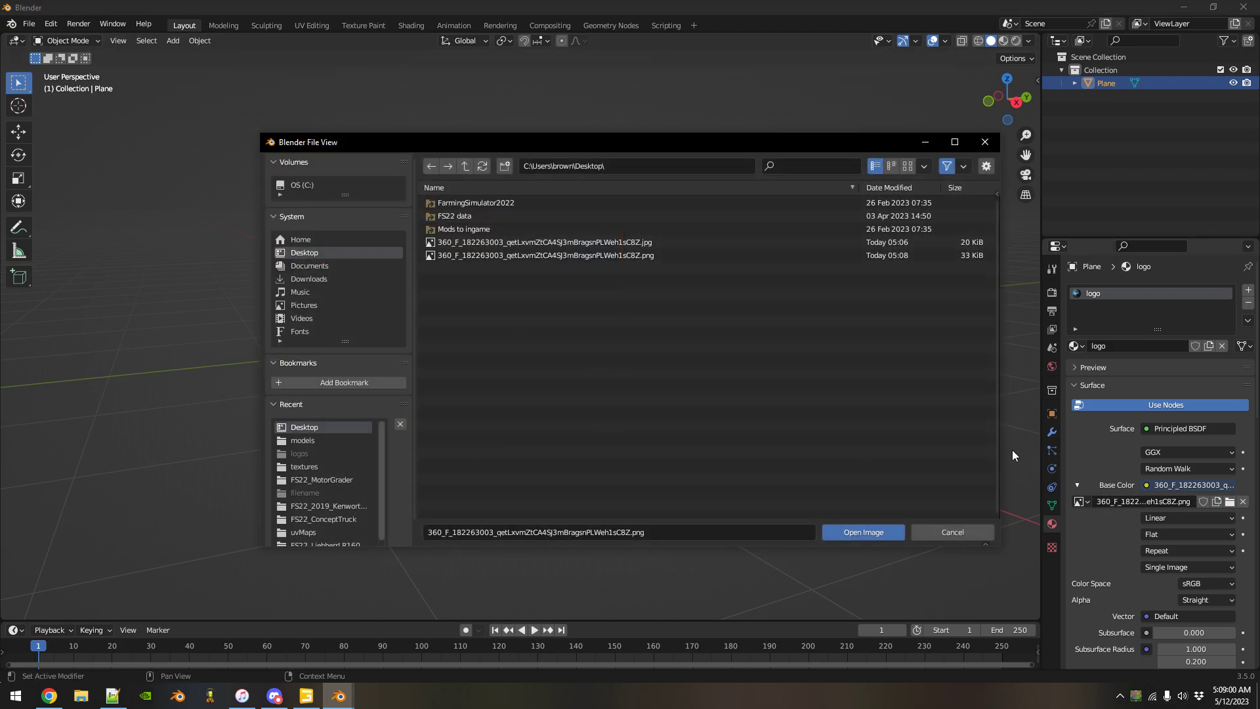
pyautogui.doubleClick(583, 243)
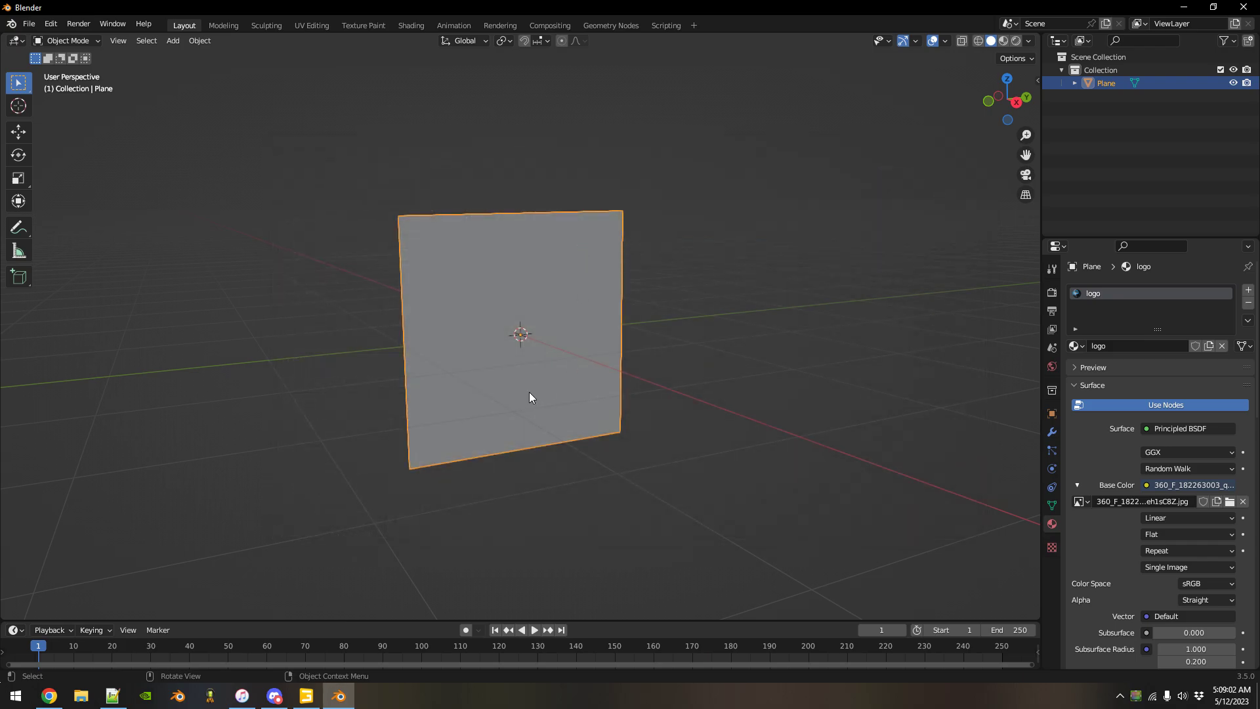
pyautogui.click(1230, 501)
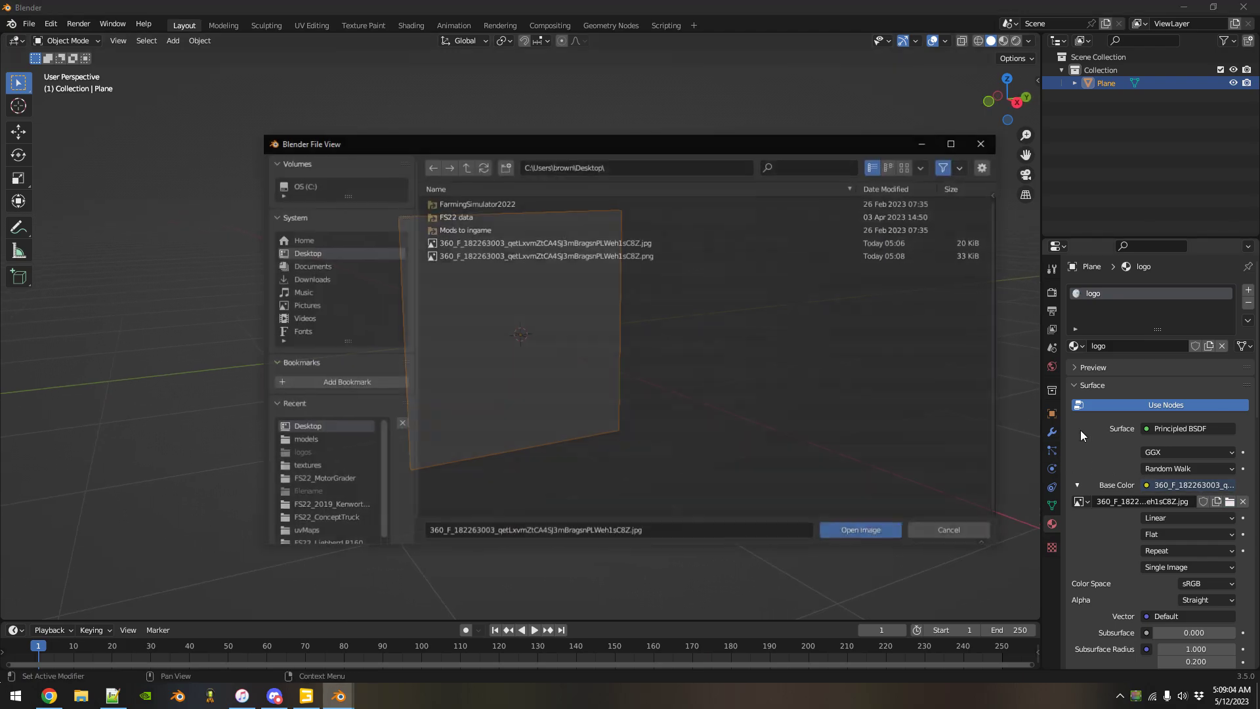
pyautogui.doubleClick(430, 253)
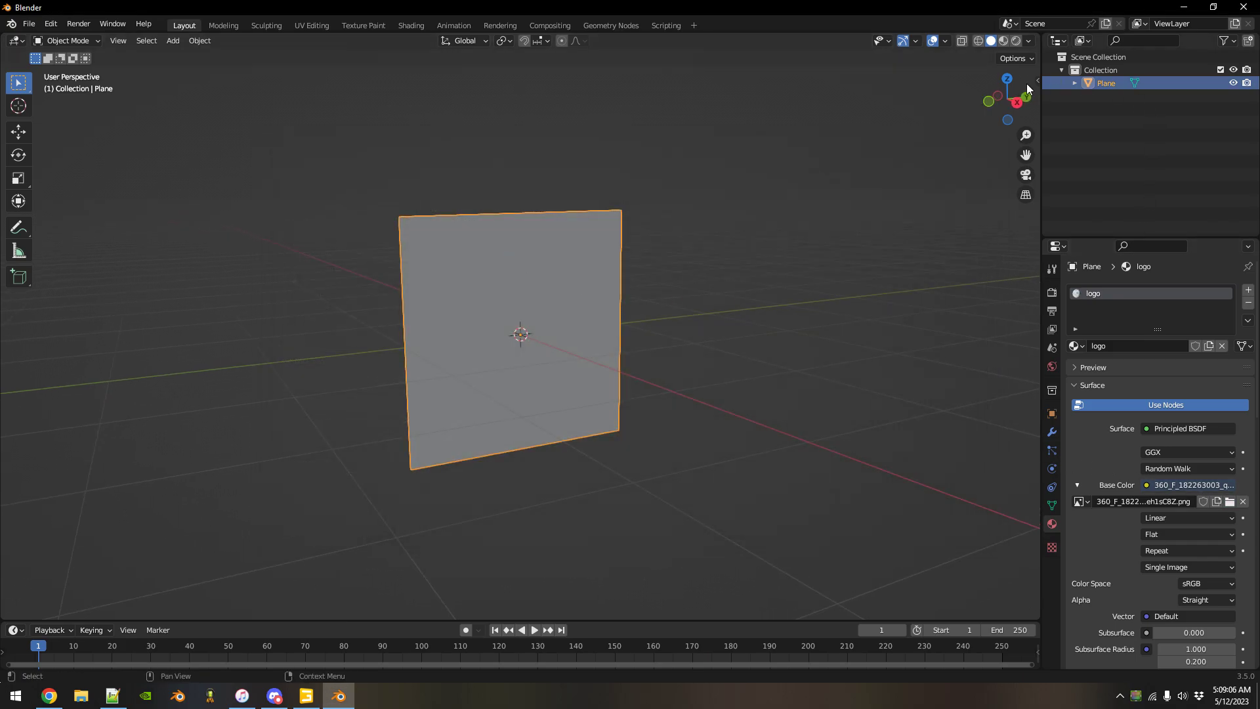
pyautogui.click(1003, 41)
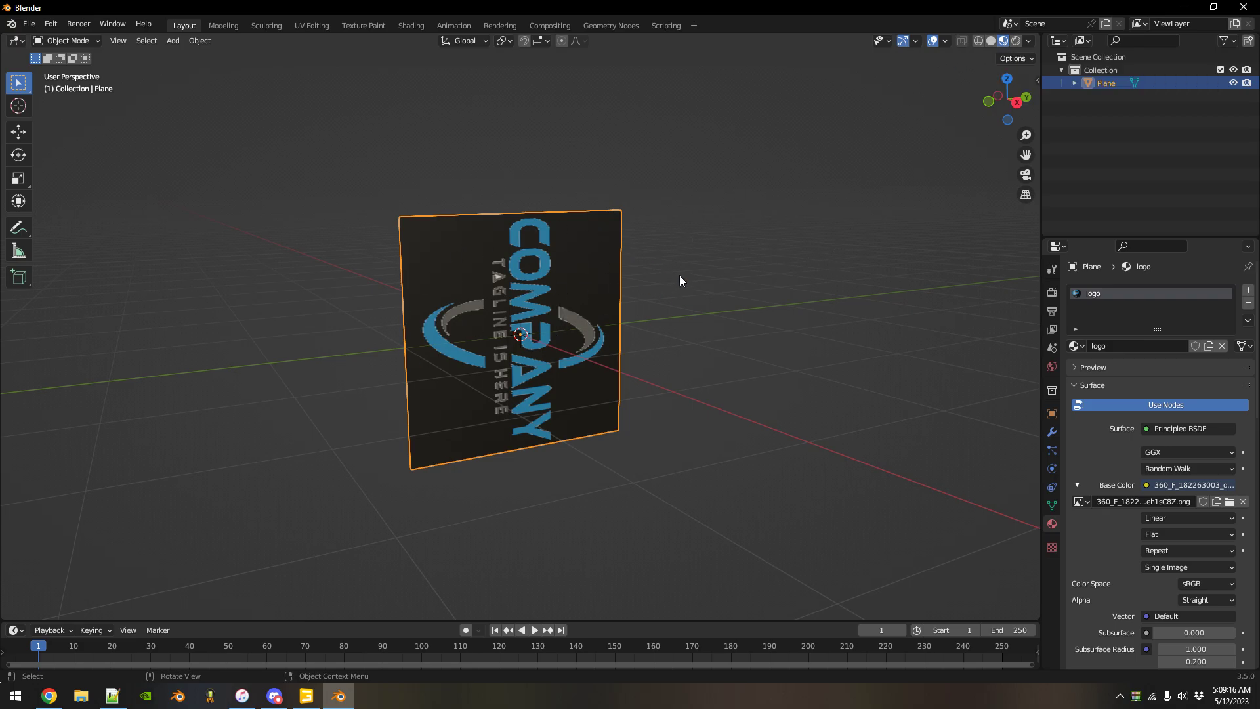
# Turn the logo plane exactly 90° about X so the COMPANY logo reads upright.
pyautogui.press('r')
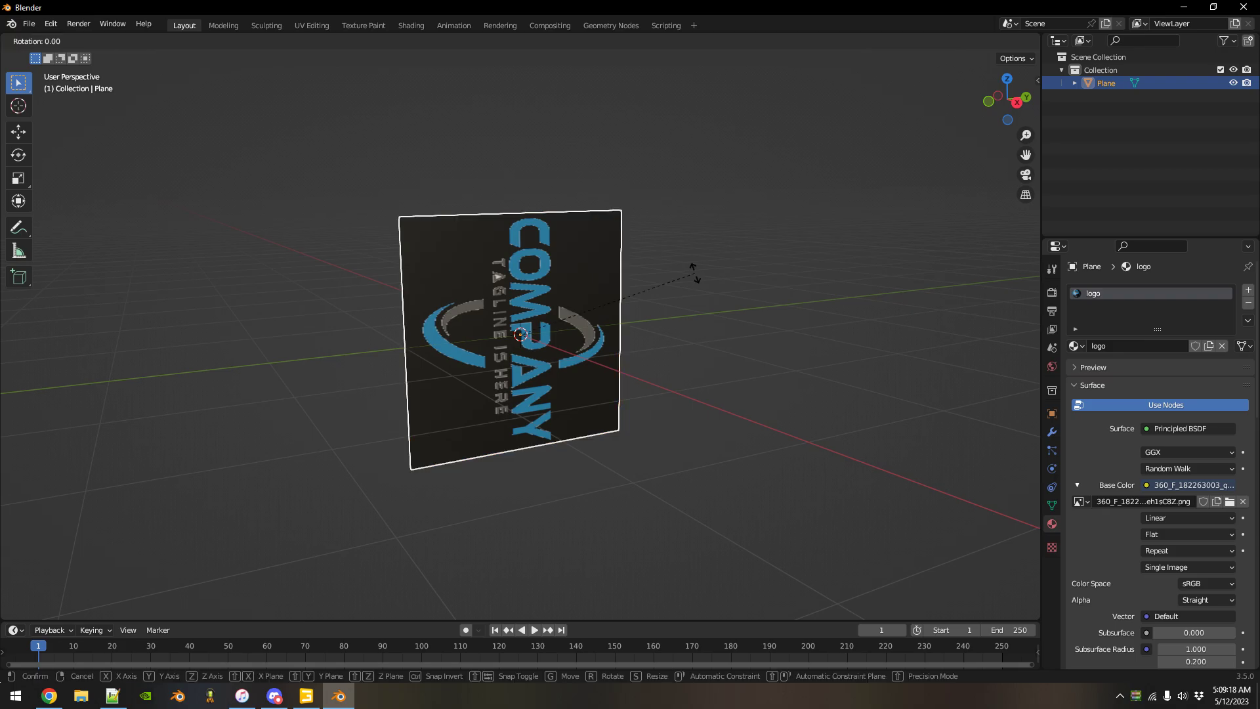
pyautogui.press('x')
pyautogui.click(557, 185)
pyautogui.doubleClick(145, 548)
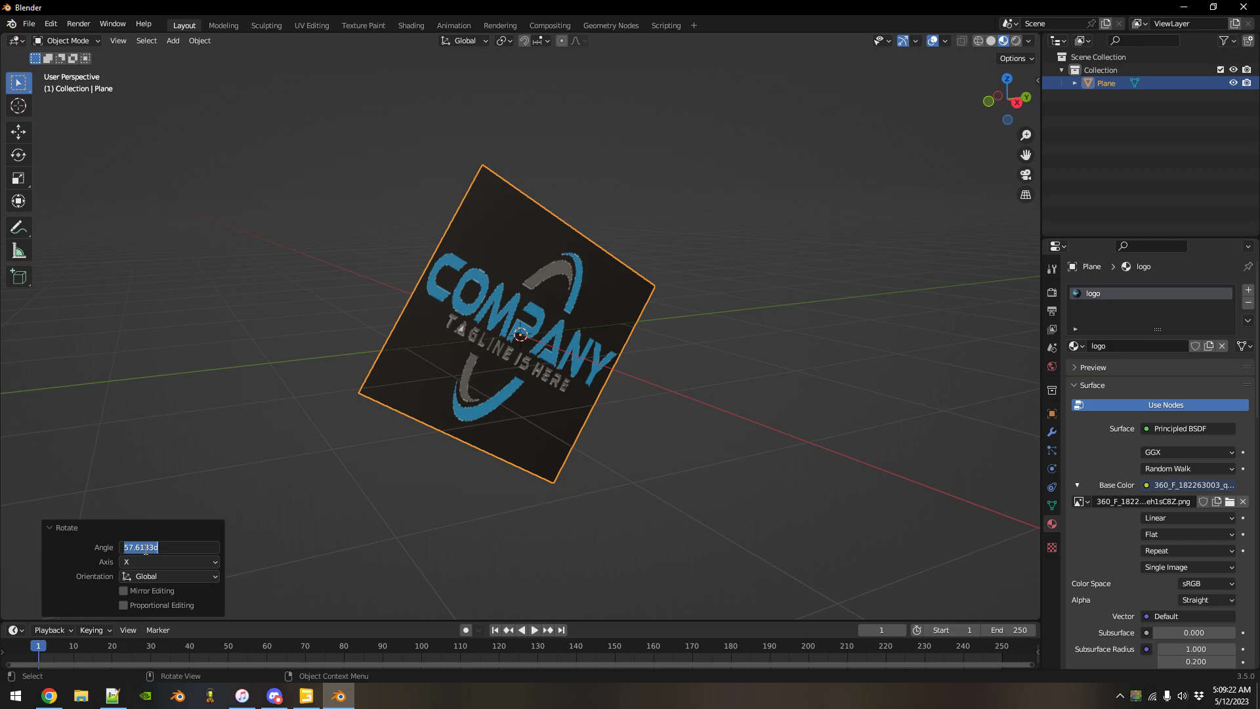
pyautogui.write('90')
pyautogui.press('Return')
pyautogui.moveTo(678, 418); pyautogui.dragTo(712, 397, button='middle')
pyautogui.press('Tab')
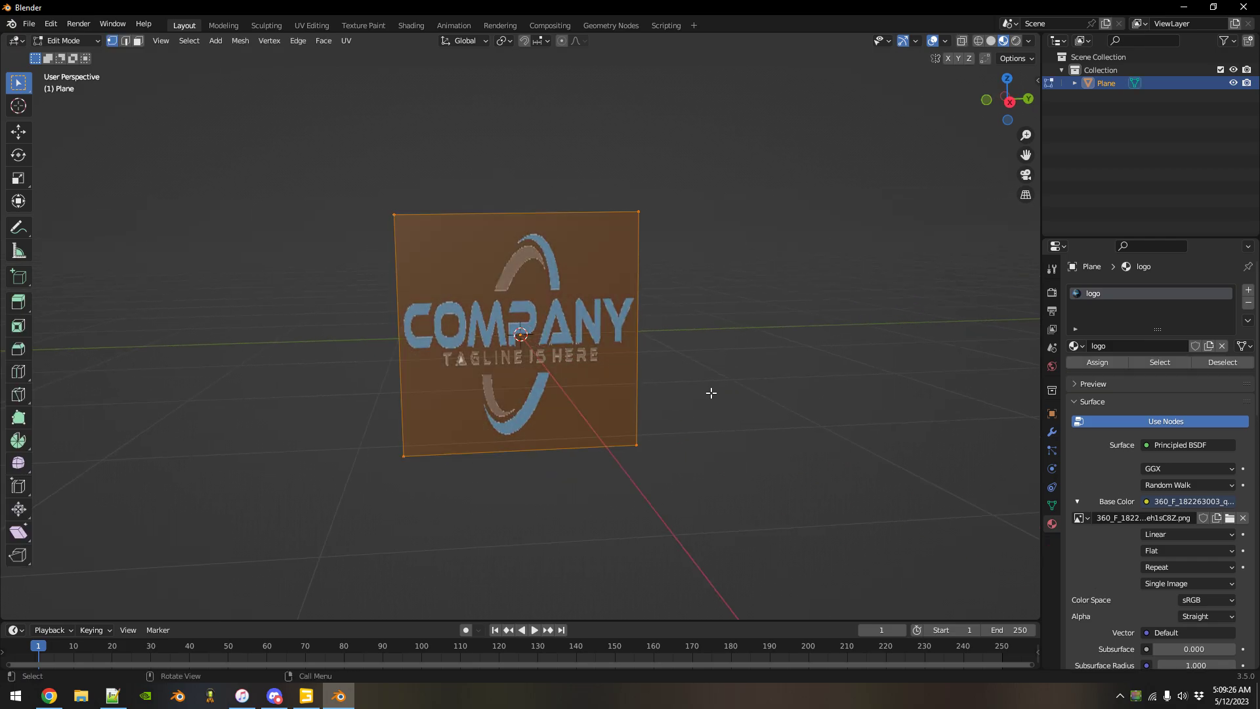
# Squash the plane to about 0.538 height on Z and shift it about 1.1 m along X.
pyautogui.press('KP_3')
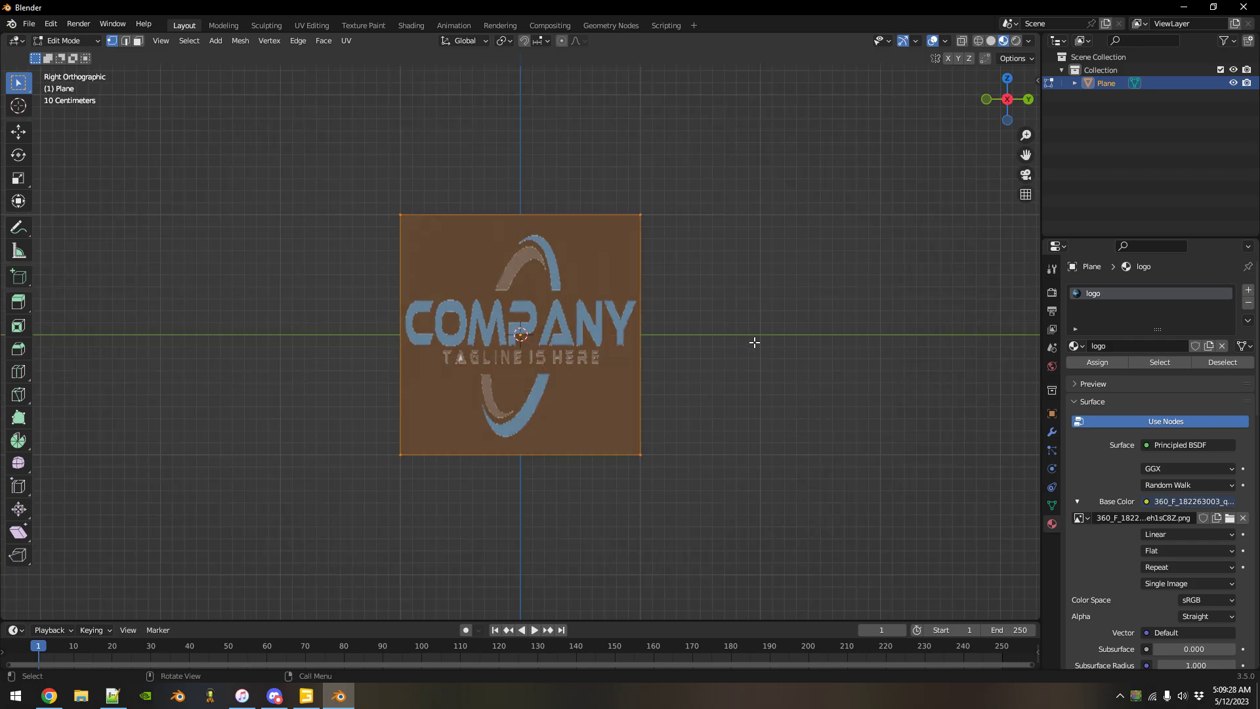
pyautogui.press('s')
pyautogui.press('z')
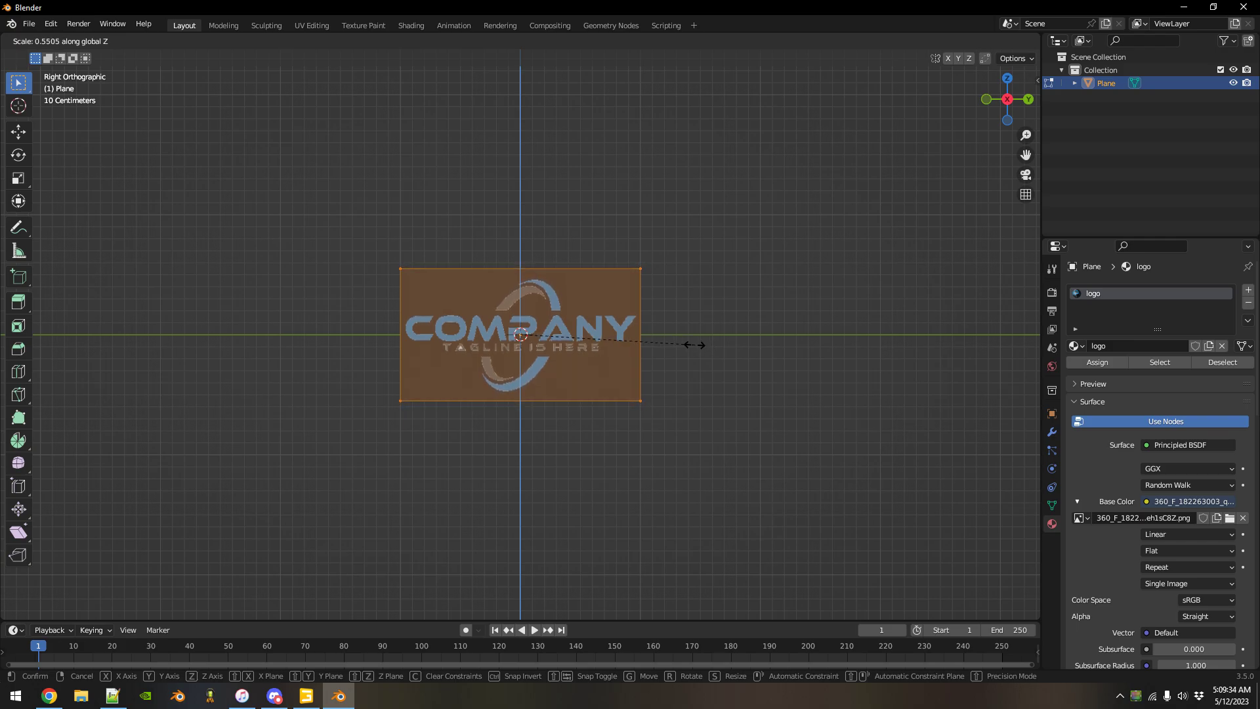
pyautogui.click(683, 345)
pyautogui.moveTo(678, 345); pyautogui.dragTo(774, 368, button='middle')
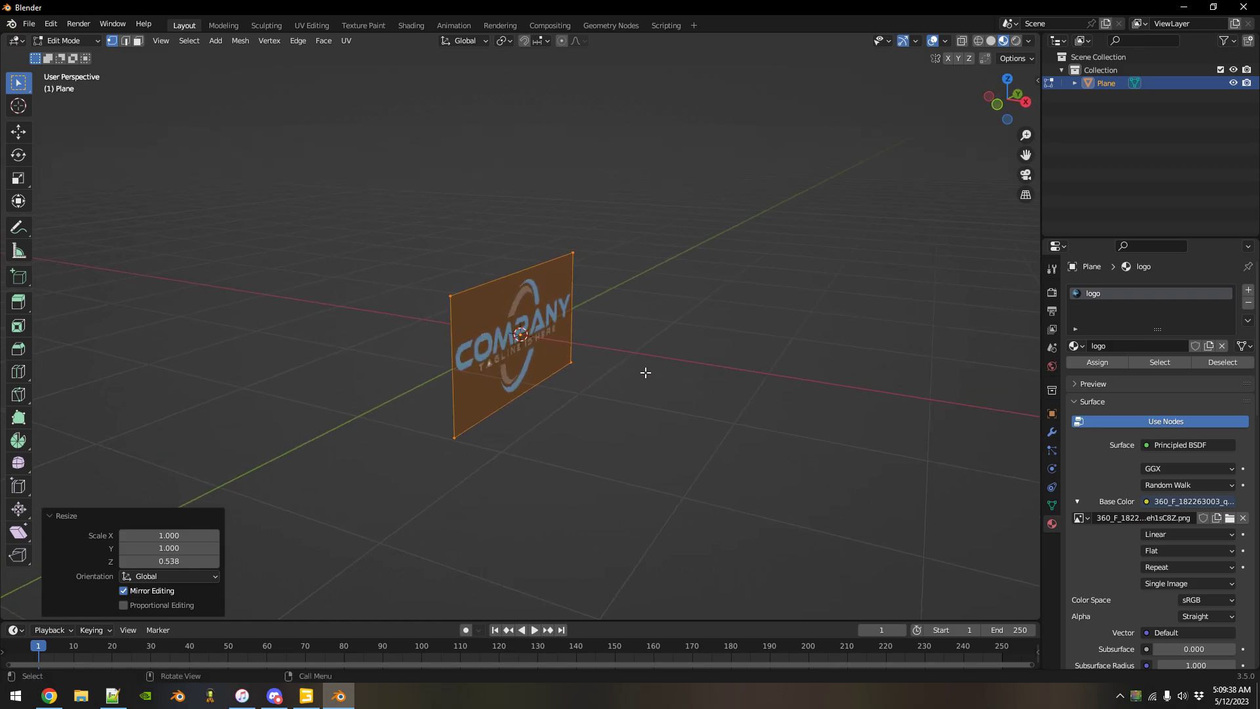
pyautogui.press('g')
pyautogui.press('x')
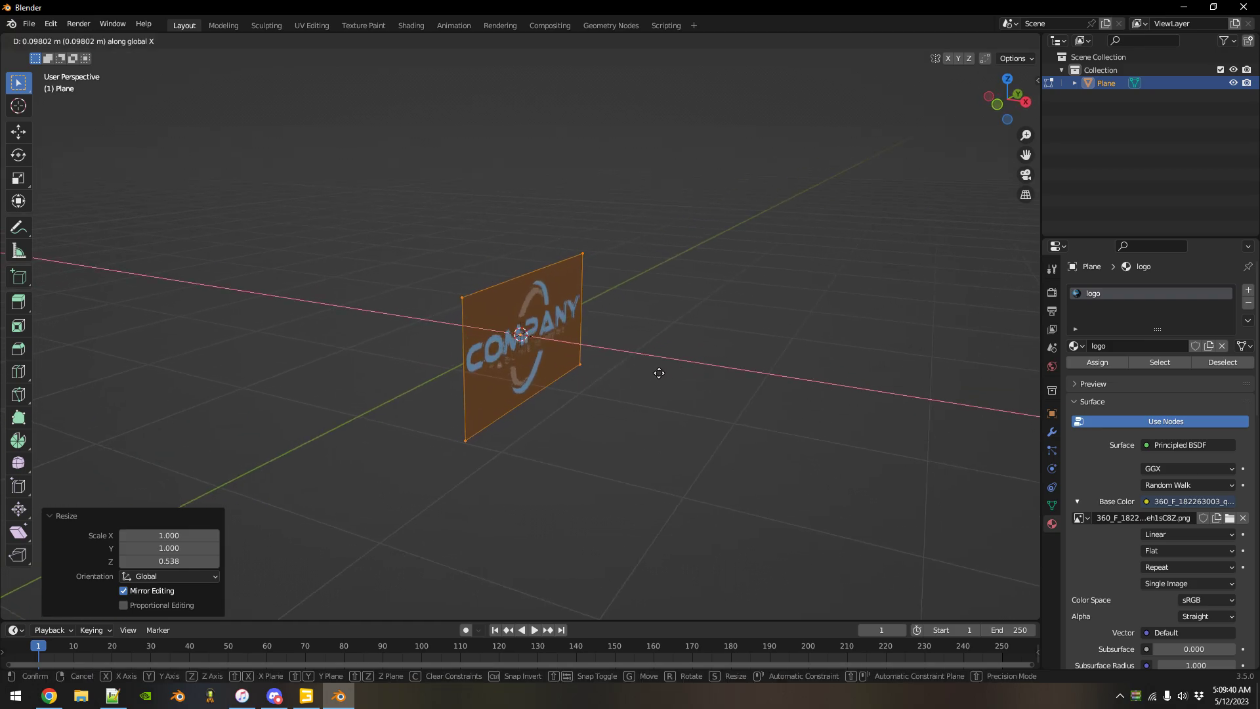
pyautogui.click(774, 386)
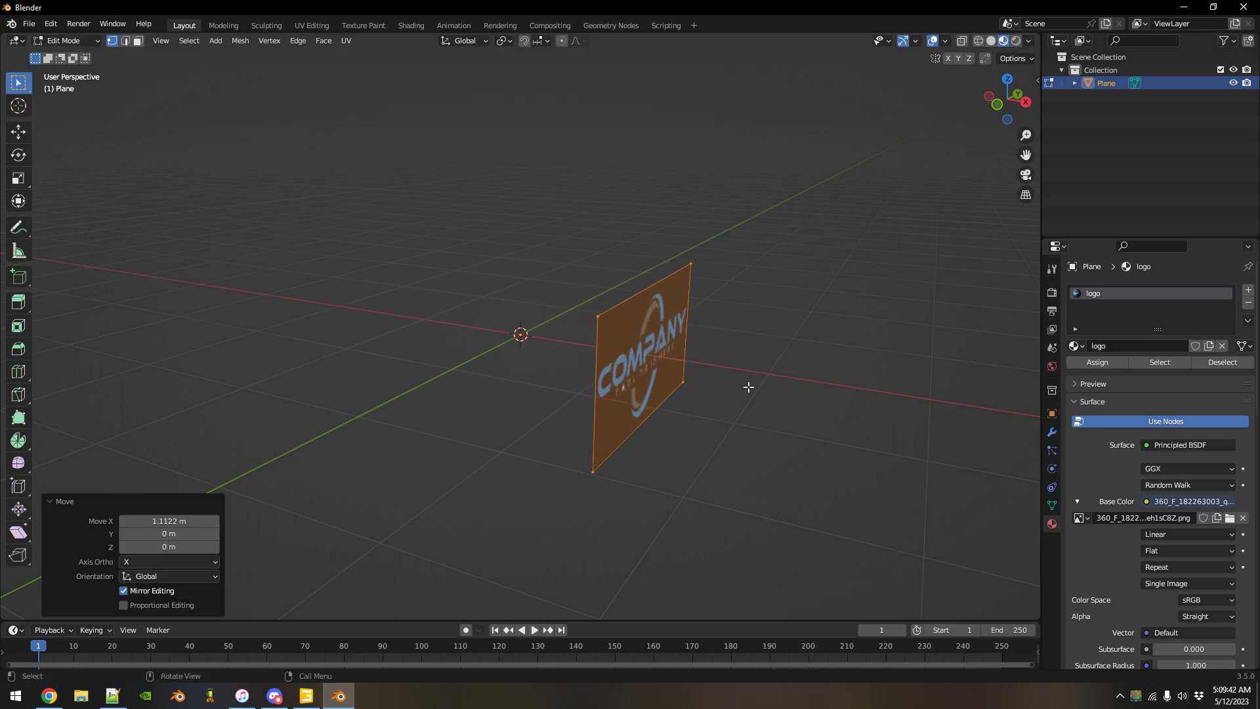
# Duplicate the plane geometry in place and turn the copy exactly 180° about Z.
pyautogui.press('g')
pyautogui.rightClick(748, 386)
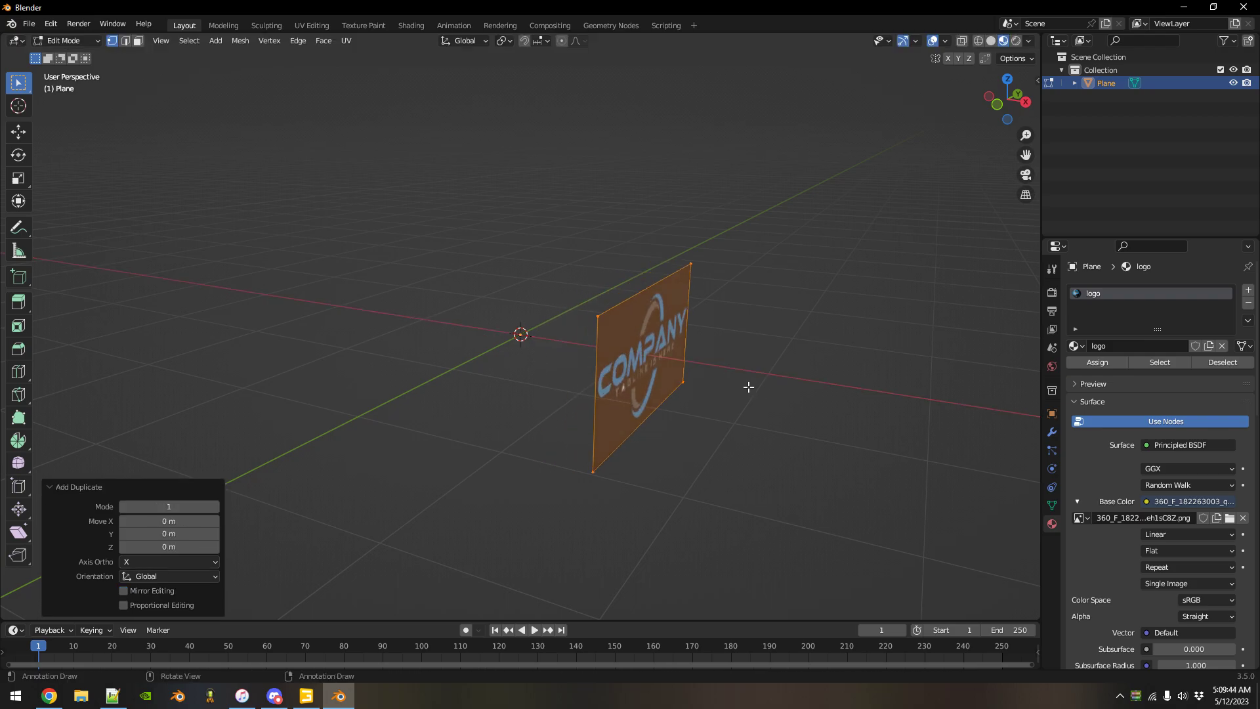
pyautogui.press('r')
pyautogui.press('z')
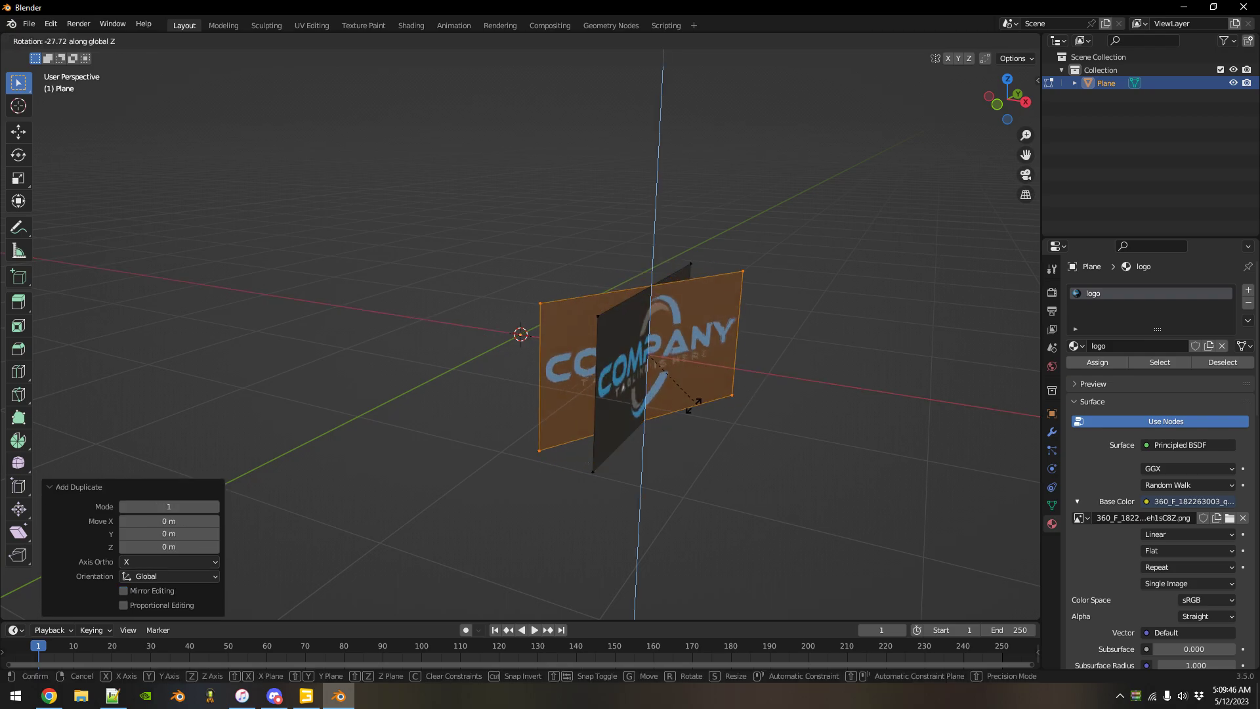
pyautogui.click(636, 415)
pyautogui.click(149, 547)
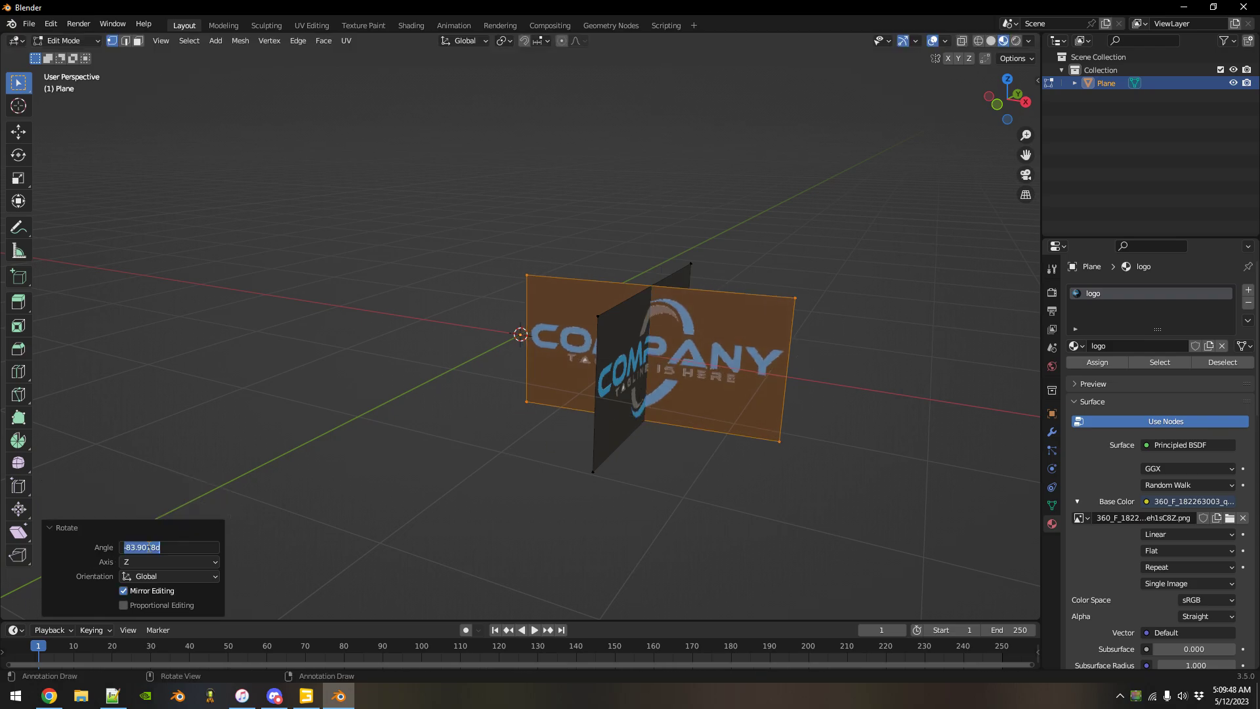
pyautogui.write('180')
pyautogui.press('Return')
# Move the duplicate -2.2784 m along X beside the original and return to Object Mode.
pyautogui.moveTo(345, 463); pyautogui.dragTo(431, 461, button='middle')
pyautogui.press('g')
pyautogui.press('x')
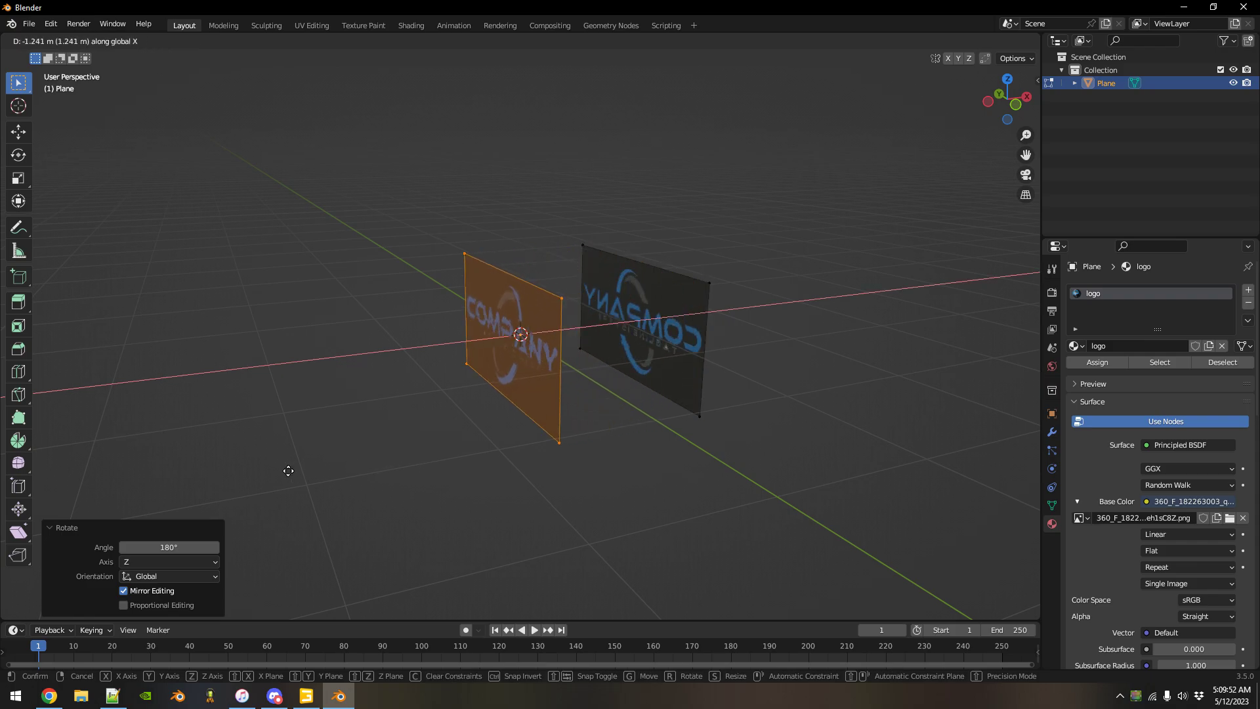
pyautogui.click(174, 472)
pyautogui.moveTo(436, 470); pyautogui.dragTo(546, 434, button='middle')
pyautogui.press('Tab')
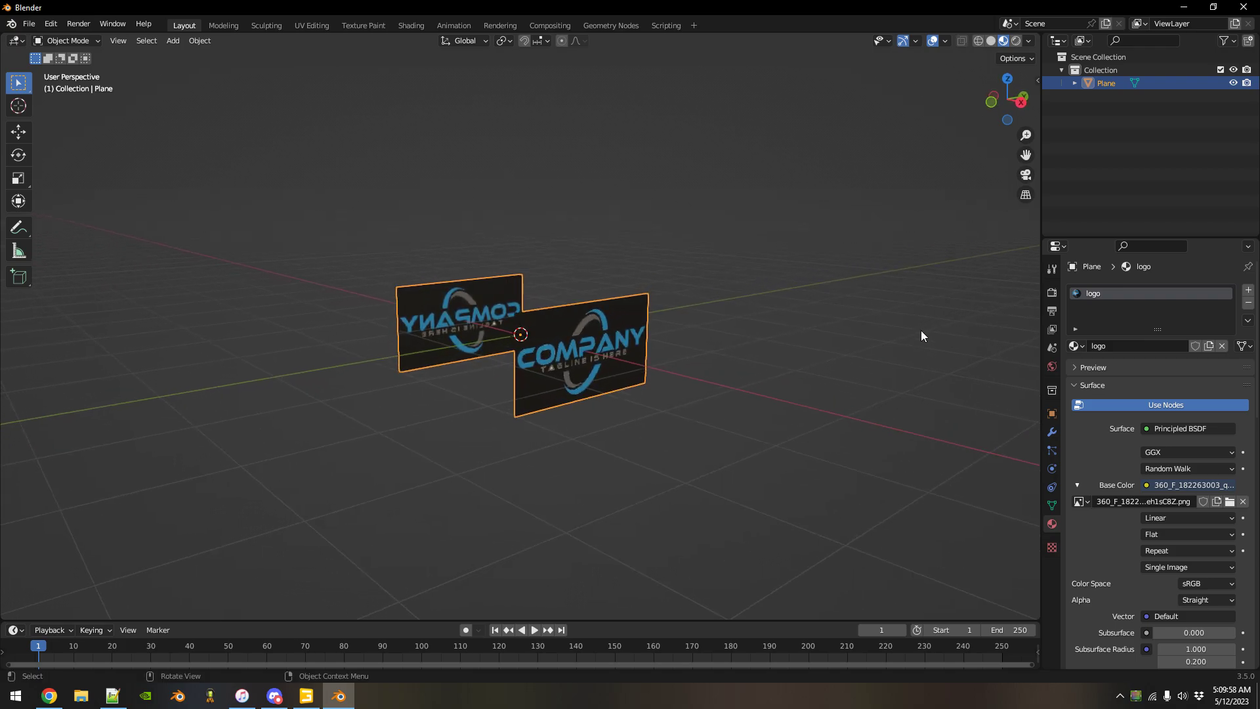
# Export the logo planes as an I3D file named 'logo' to the Desktop.
pyautogui.click(29, 23)
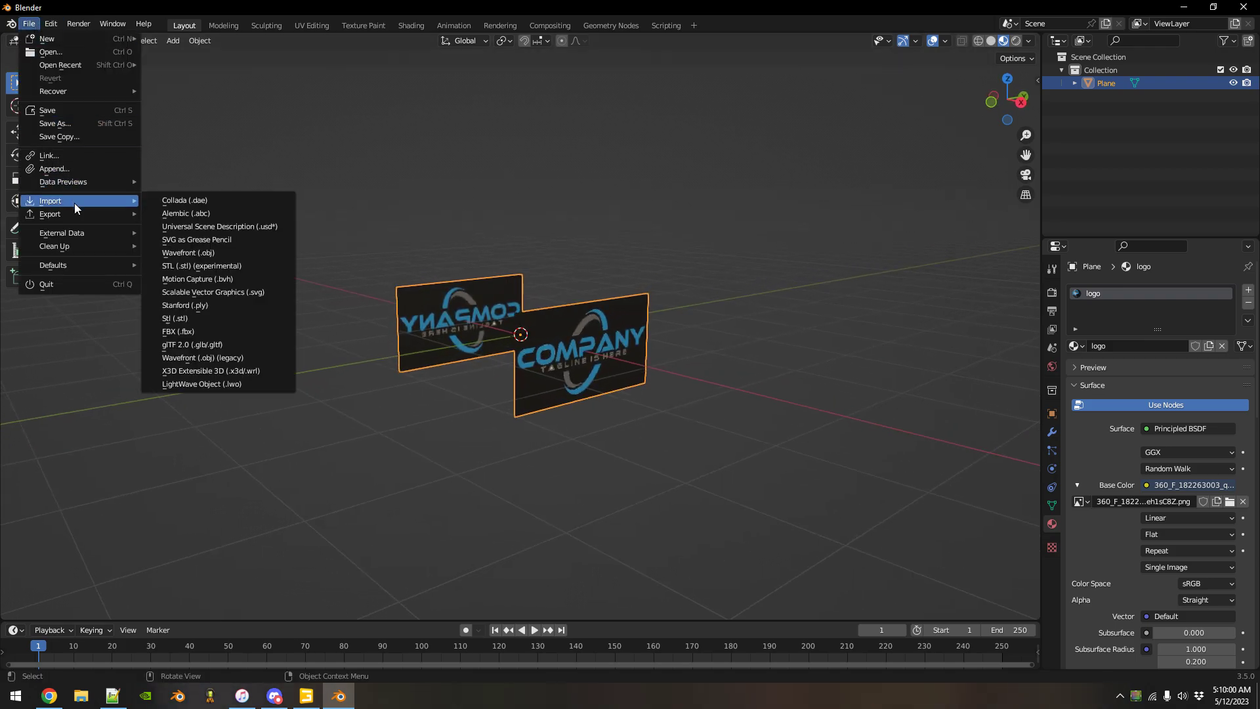
pyautogui.moveTo(92, 218)
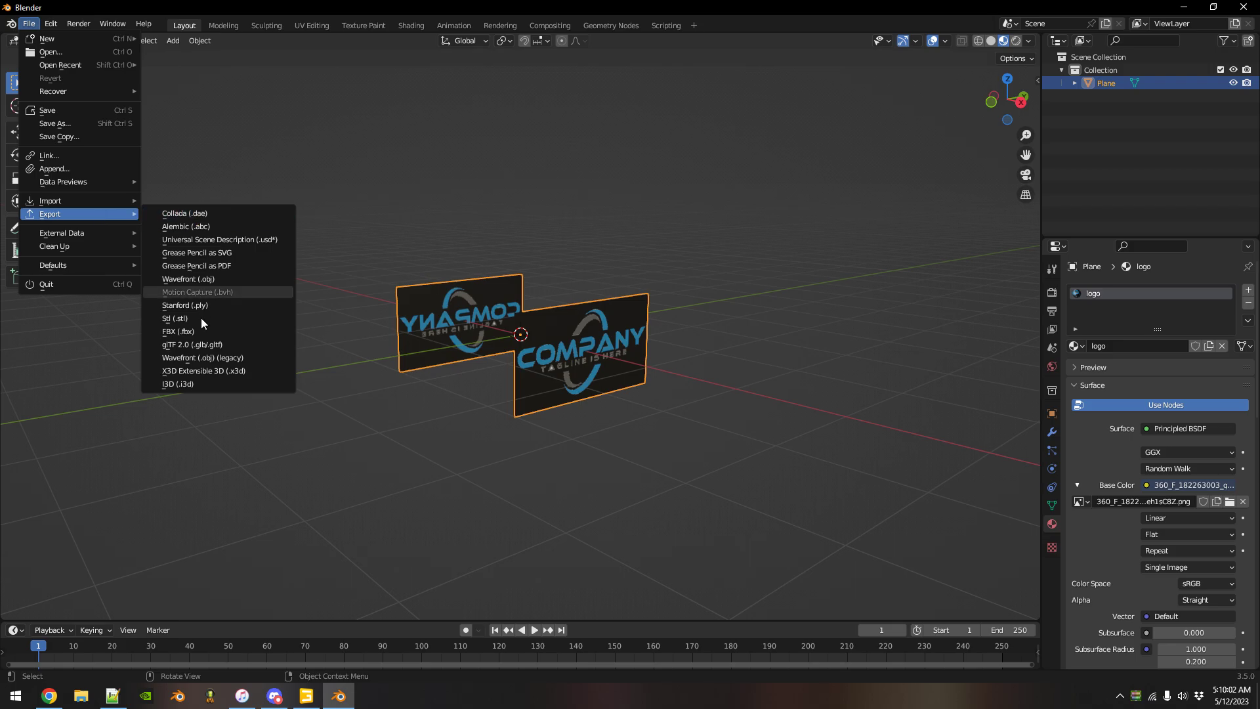
pyautogui.click(192, 387)
pyautogui.click(322, 254)
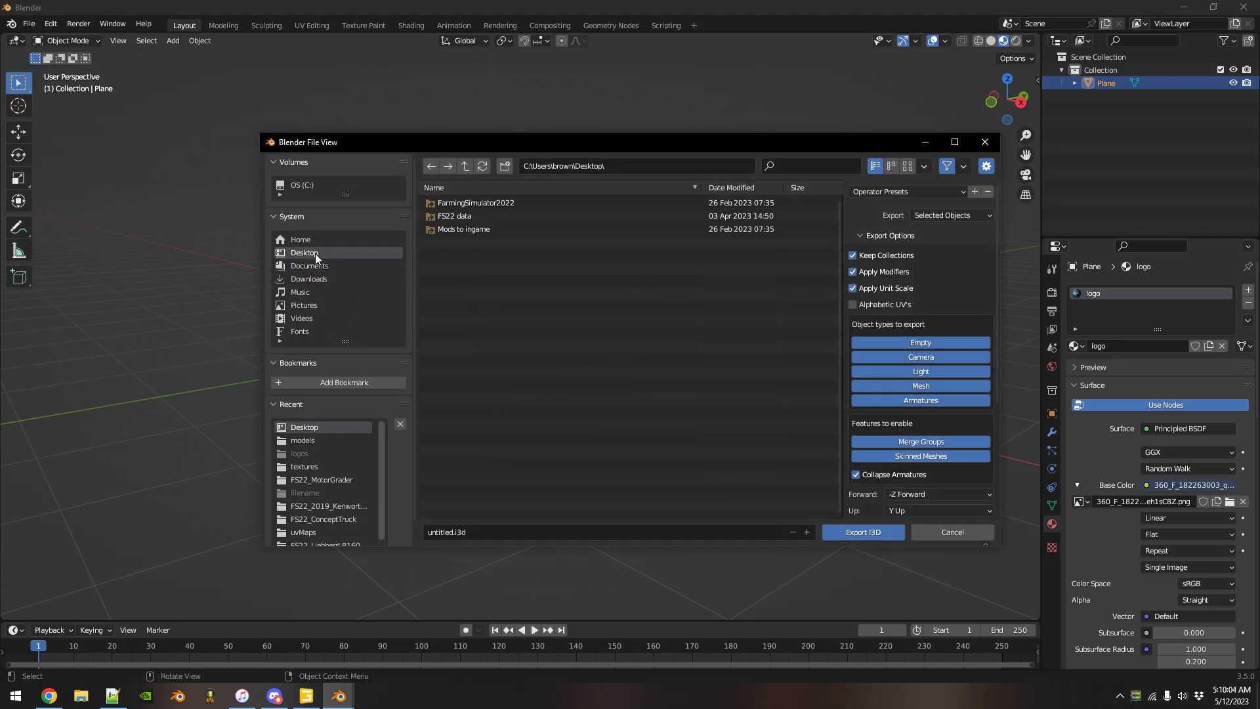
pyautogui.doubleClick(499, 530)
pyautogui.press('BackSpace')
pyautogui.write('logo')
pyautogui.click(872, 534)
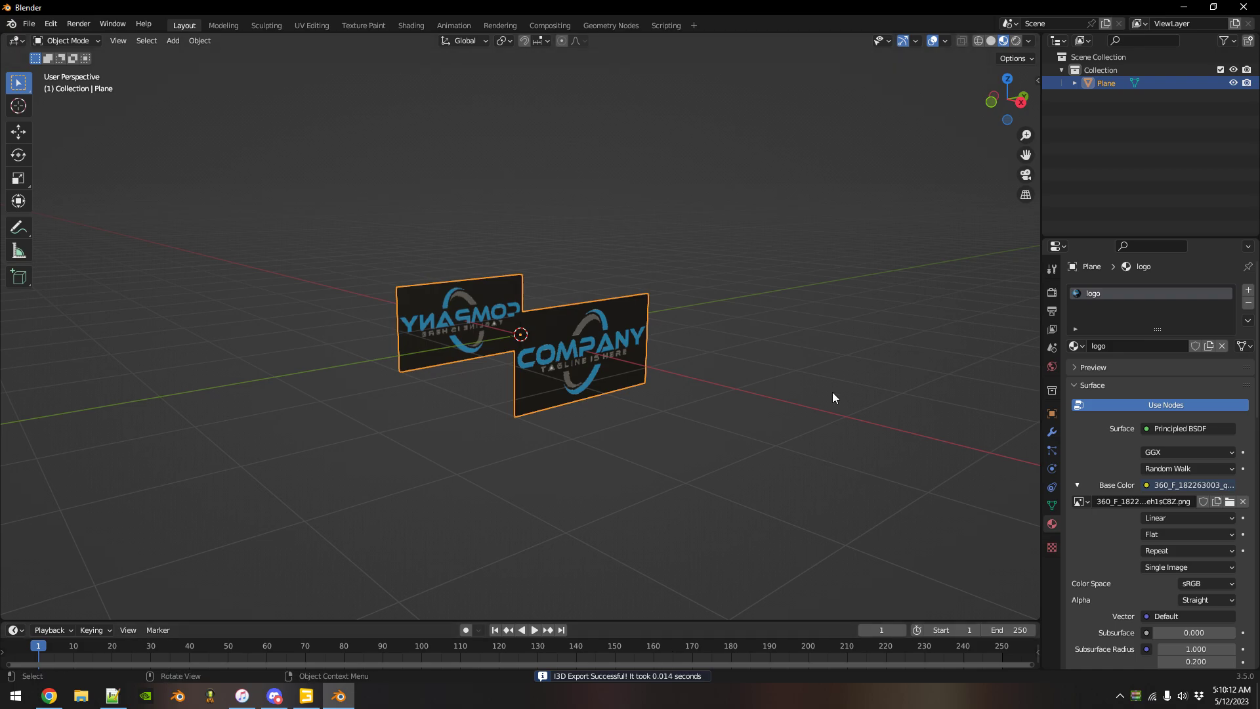
# Open logo.i3d from the desktop in GIANTS Editor and orbit to face the logo.
pyautogui.click(1184, 7)
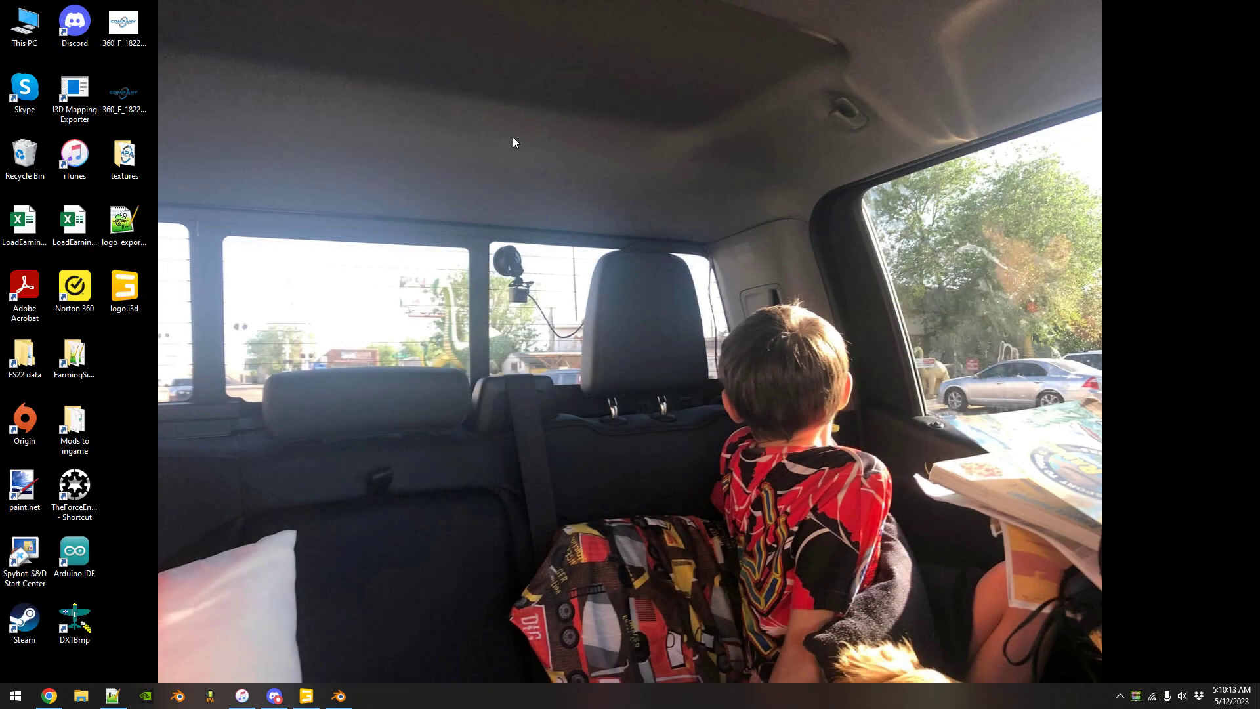
pyautogui.click(129, 288)
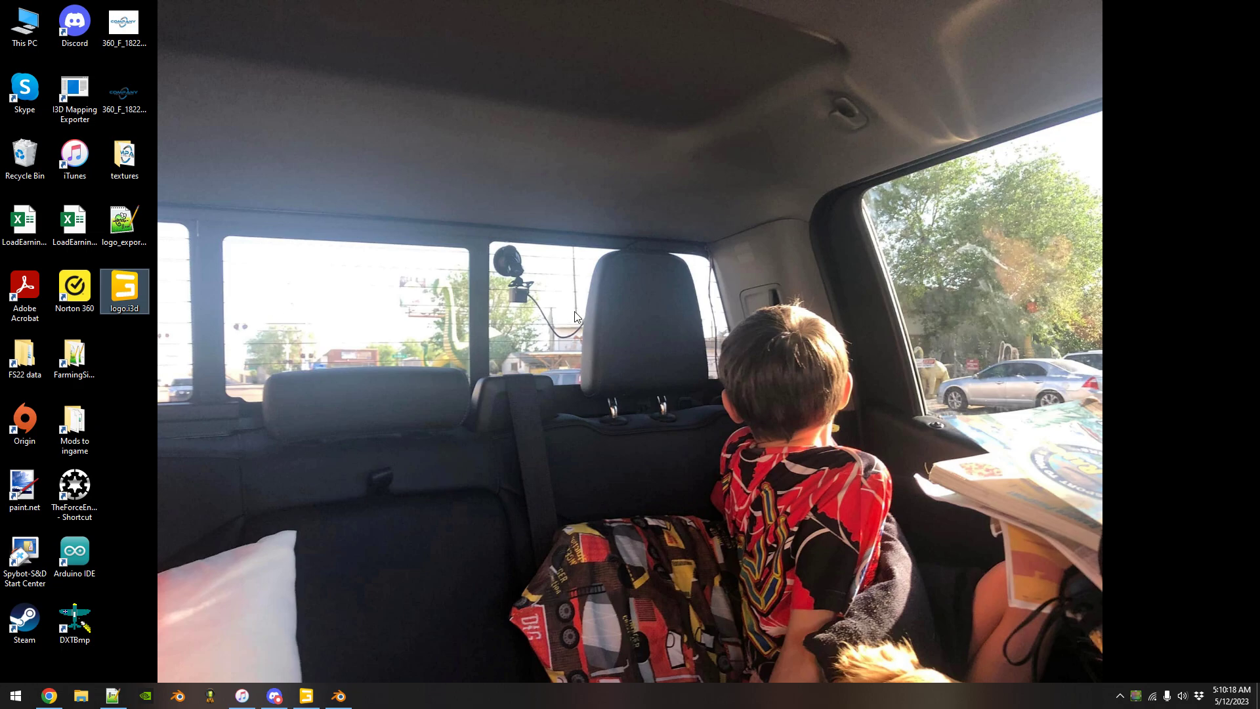
pyautogui.press('Return')
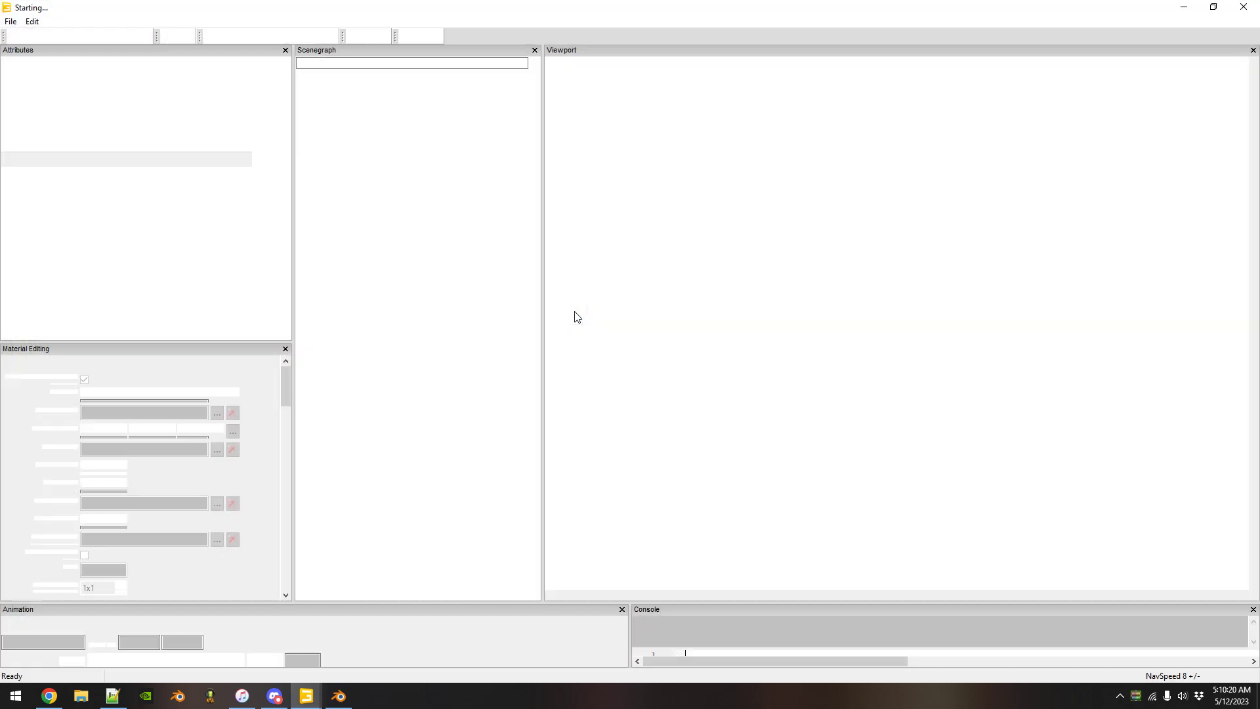
pyautogui.moveTo(852, 399); pyautogui.dragTo(946, 326, button='middle')
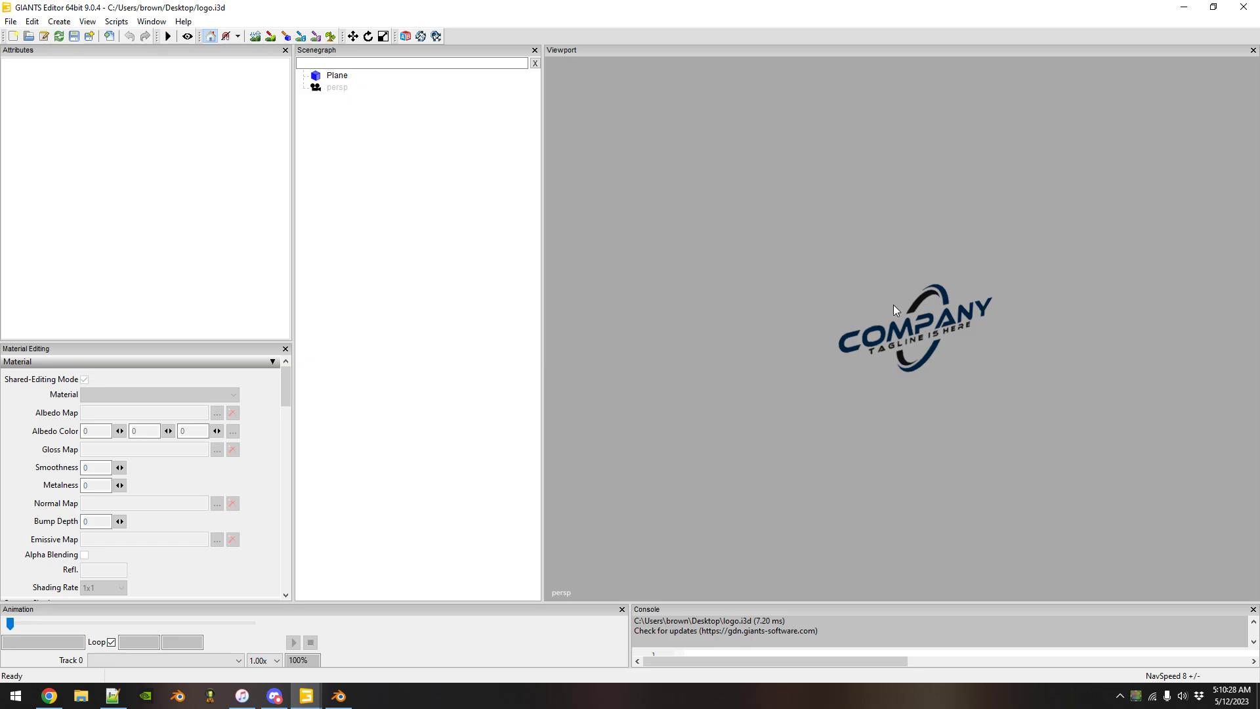
pyautogui.moveTo(859, 301)
pyautogui.mouseDown(button='right')
pyautogui.moveTo(807, 289)
pyautogui.moveTo(846, 309)
pyautogui.mouseUp(button='right')
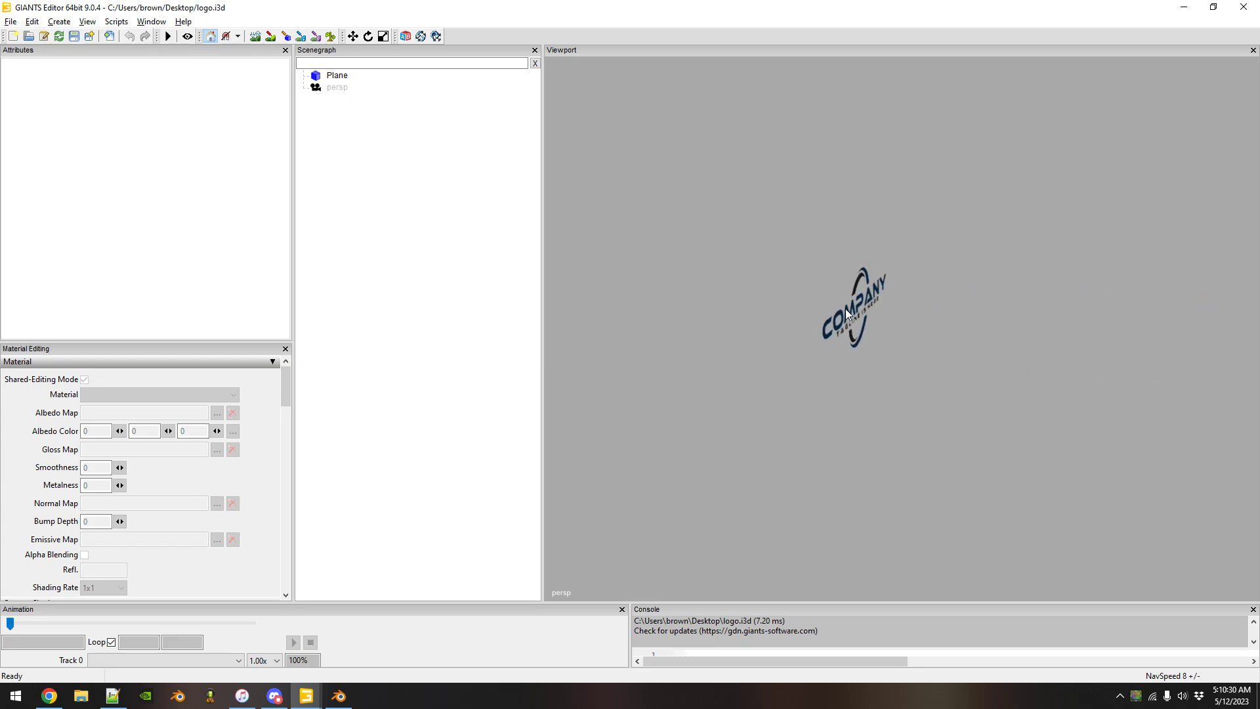
pyautogui.moveTo(957, 327); pyautogui.dragTo(756, 299, button='right')
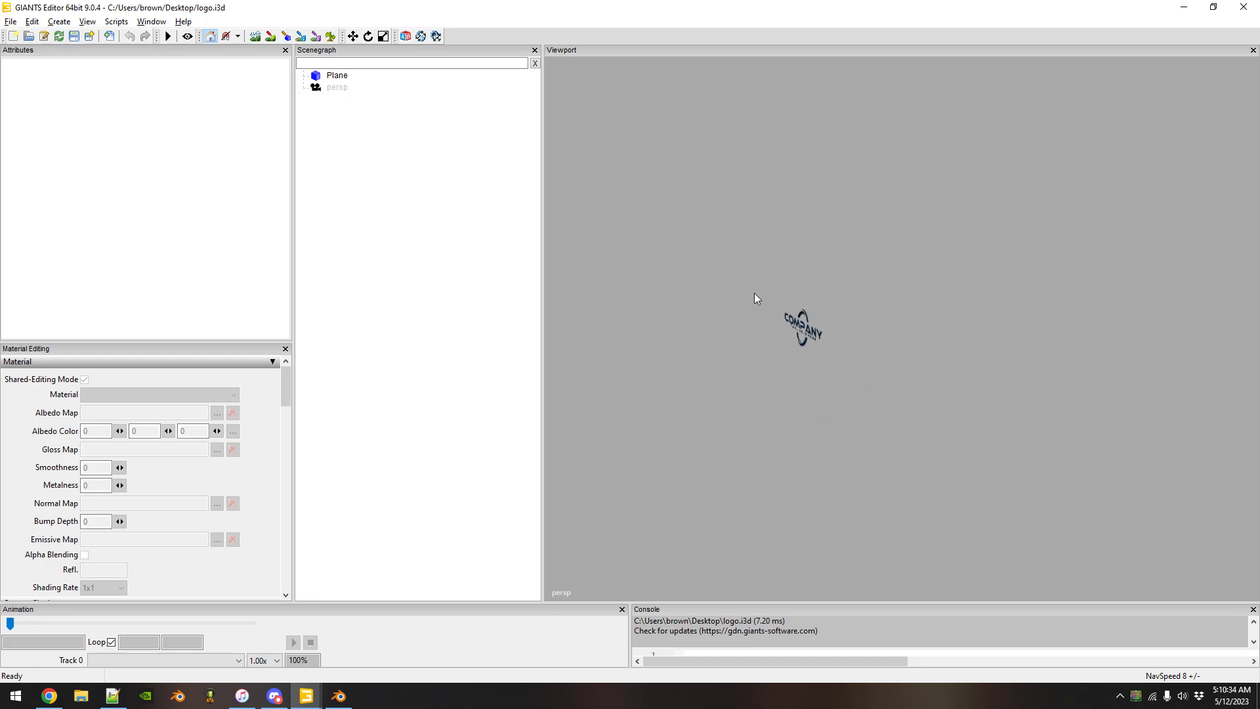
# Select the Plane object to view its logo material, keeping the editor open.
pyautogui.click(337, 77)
pyautogui.moveTo(852, 202); pyautogui.dragTo(896, 256, button='right')
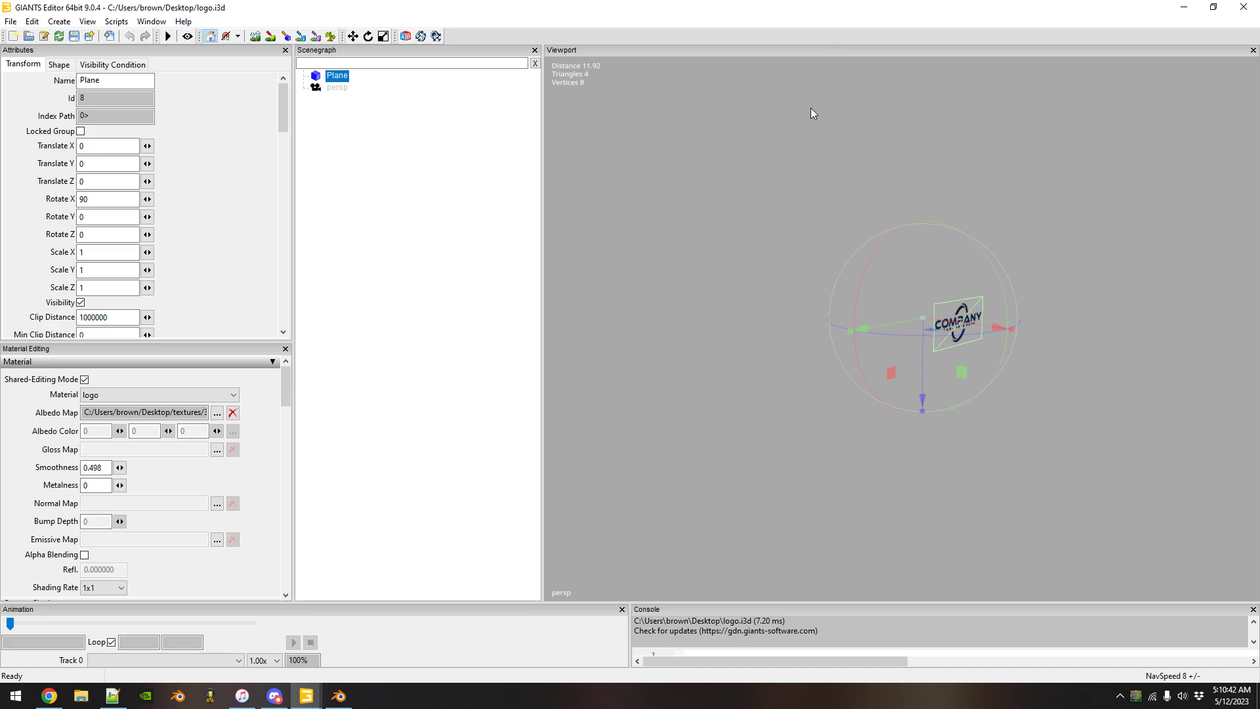
pyautogui.click(1245, 9)
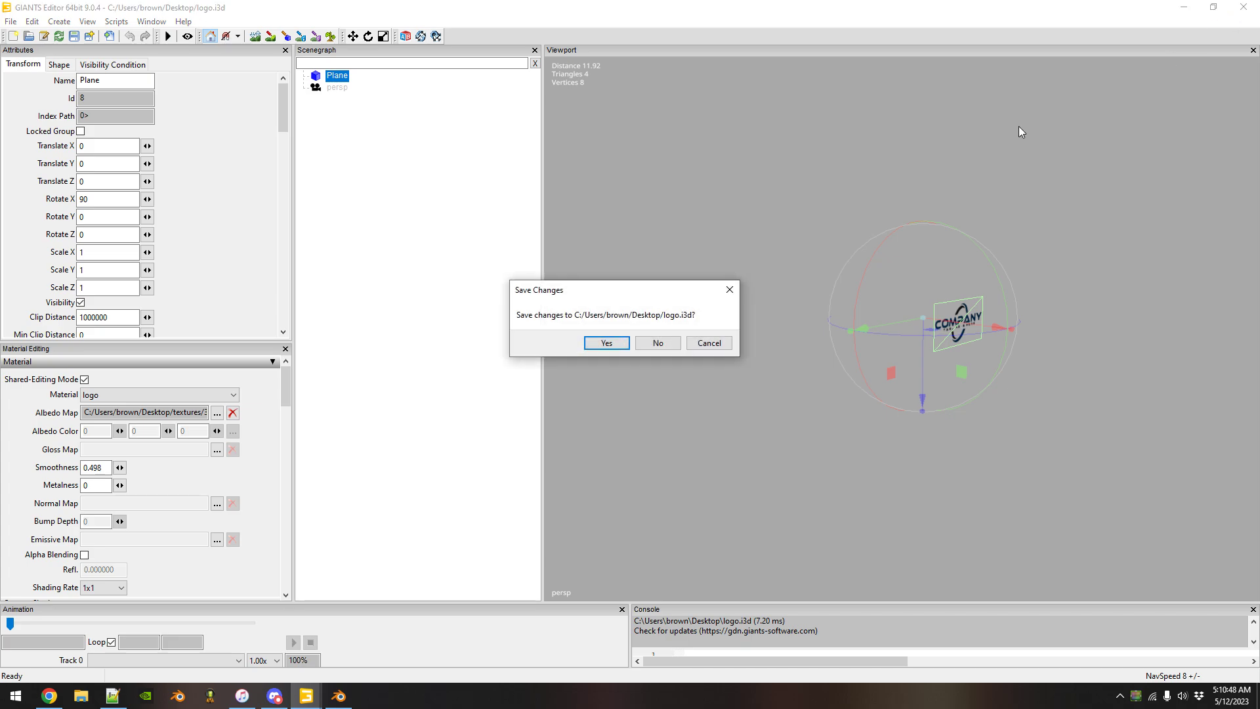
pyautogui.click(701, 343)
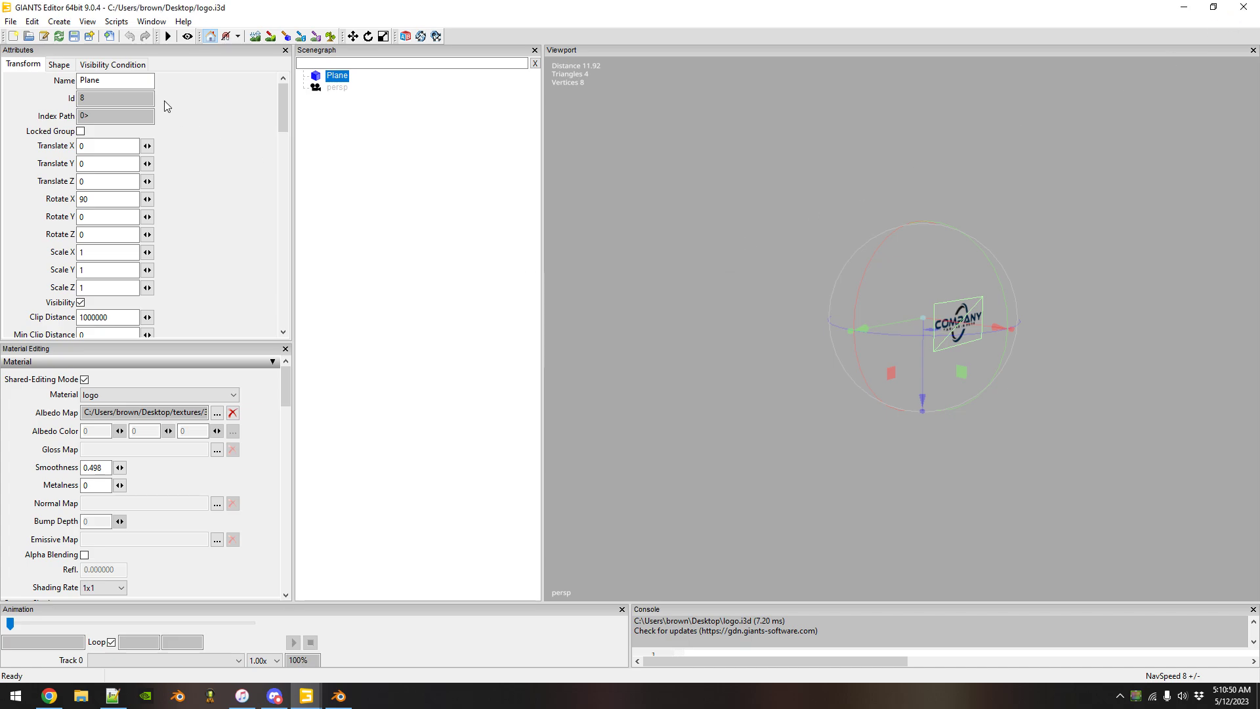
pyautogui.click(9, 22)
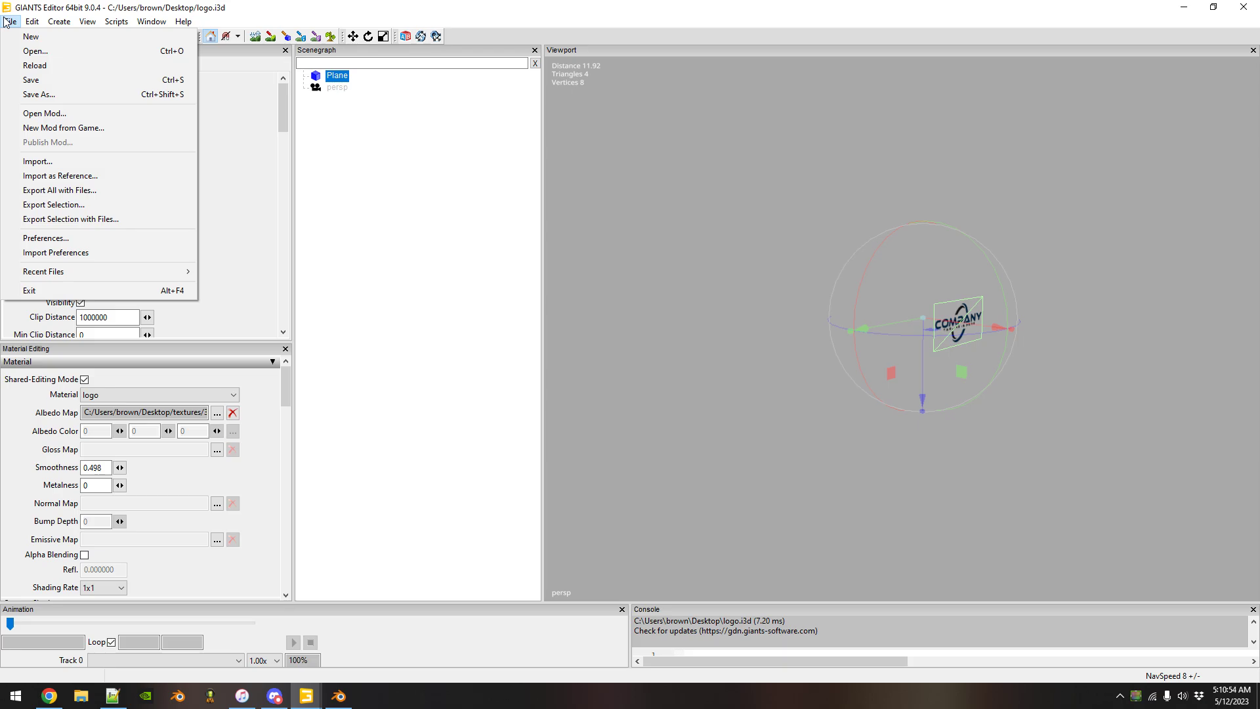
# Export all with files to the Desktop as logo2.i3d, then minimize GIANTS Editor.
pyautogui.click(71, 219)
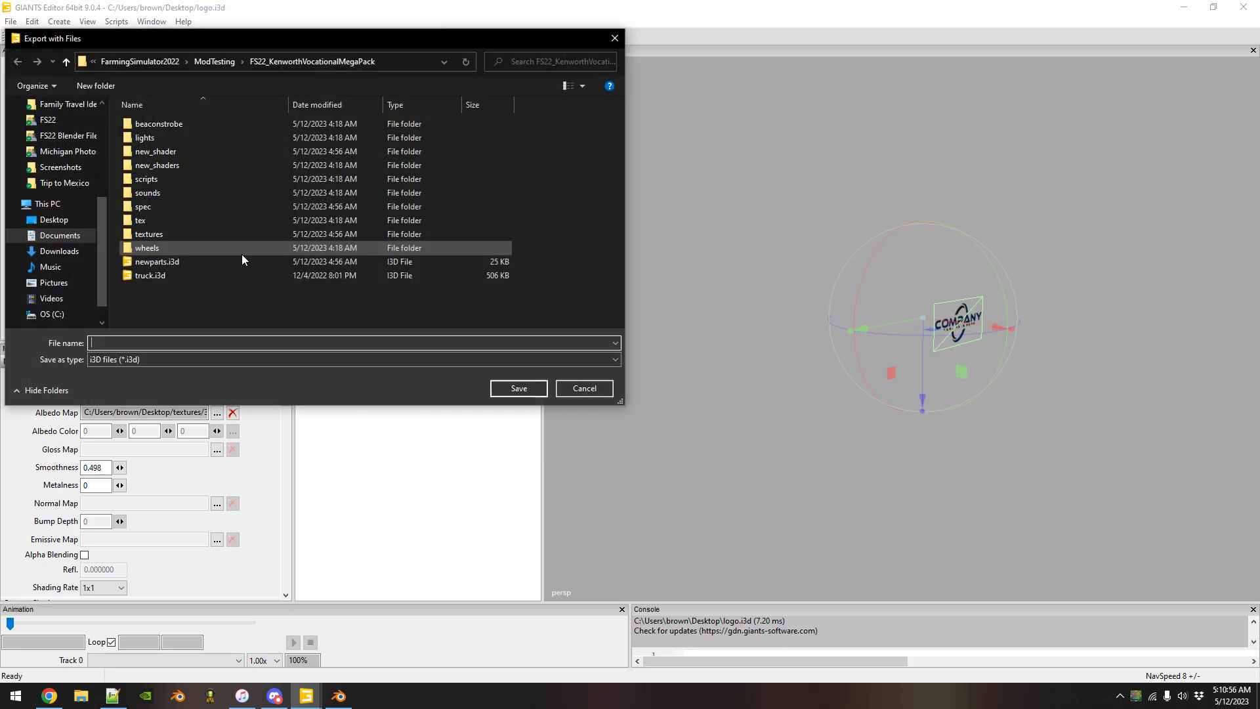
pyautogui.click(54, 219)
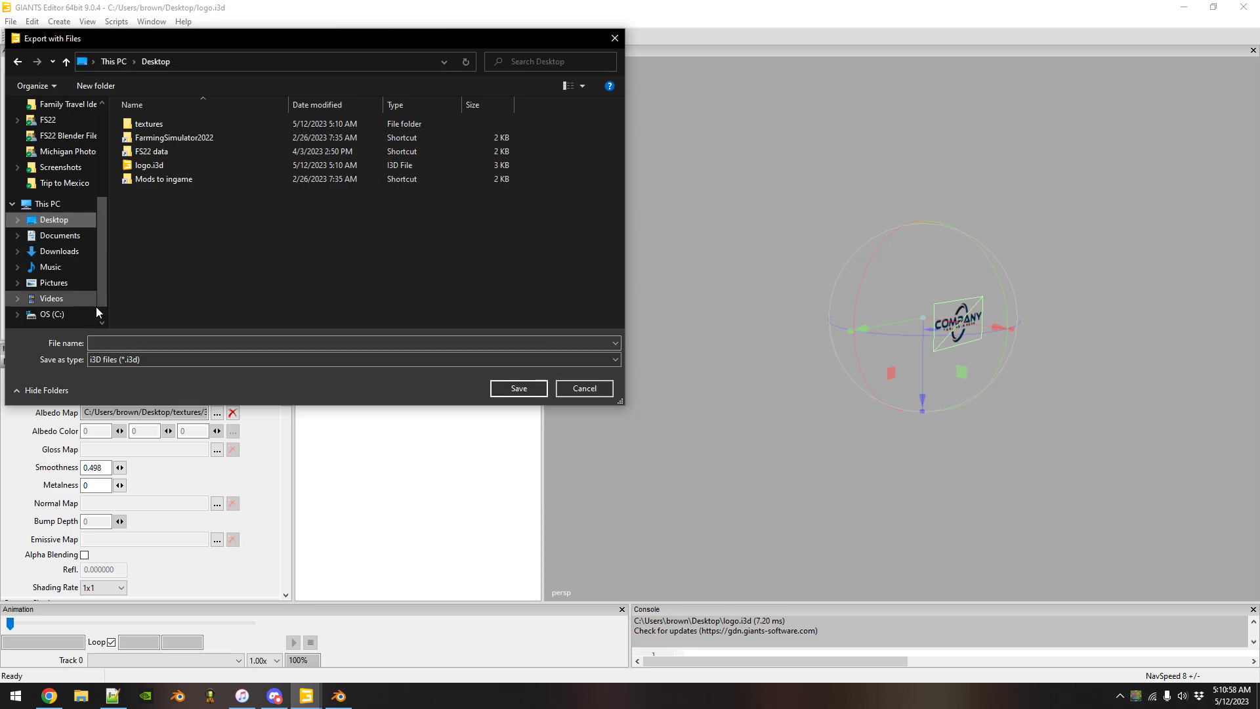
pyautogui.click(113, 343)
pyautogui.write('logo2')
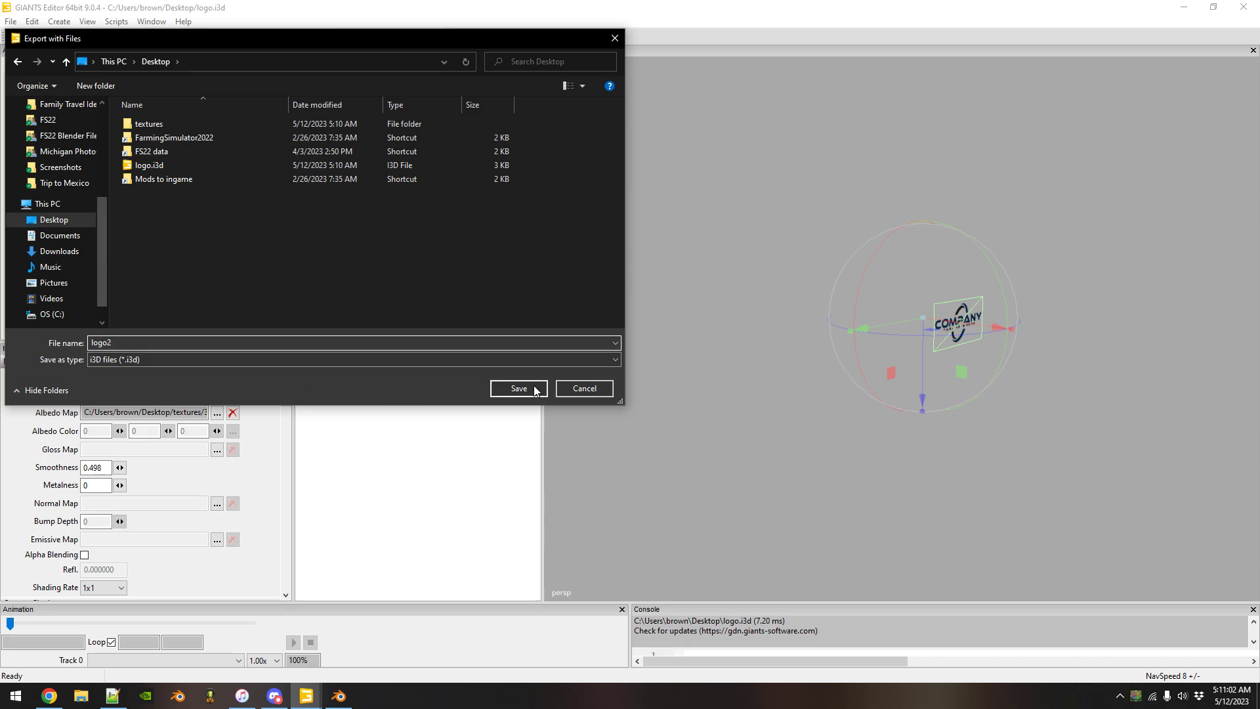
pyautogui.click(519, 389)
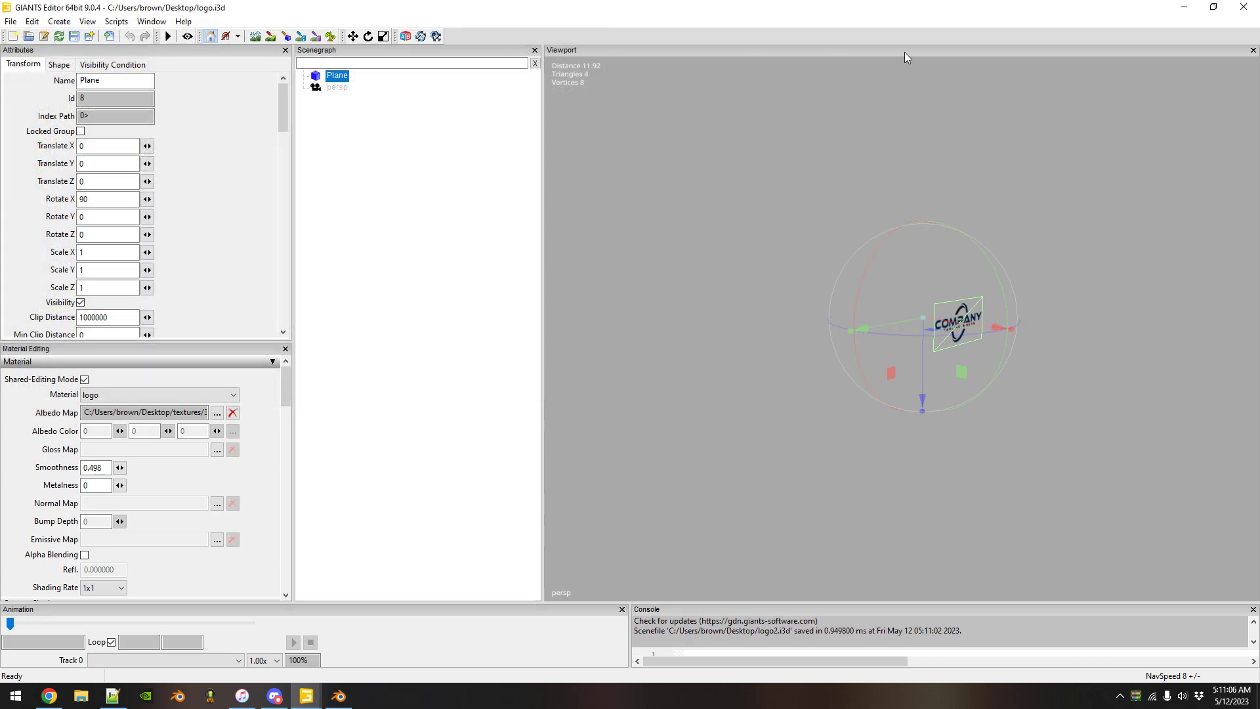
pyautogui.click(1185, 10)
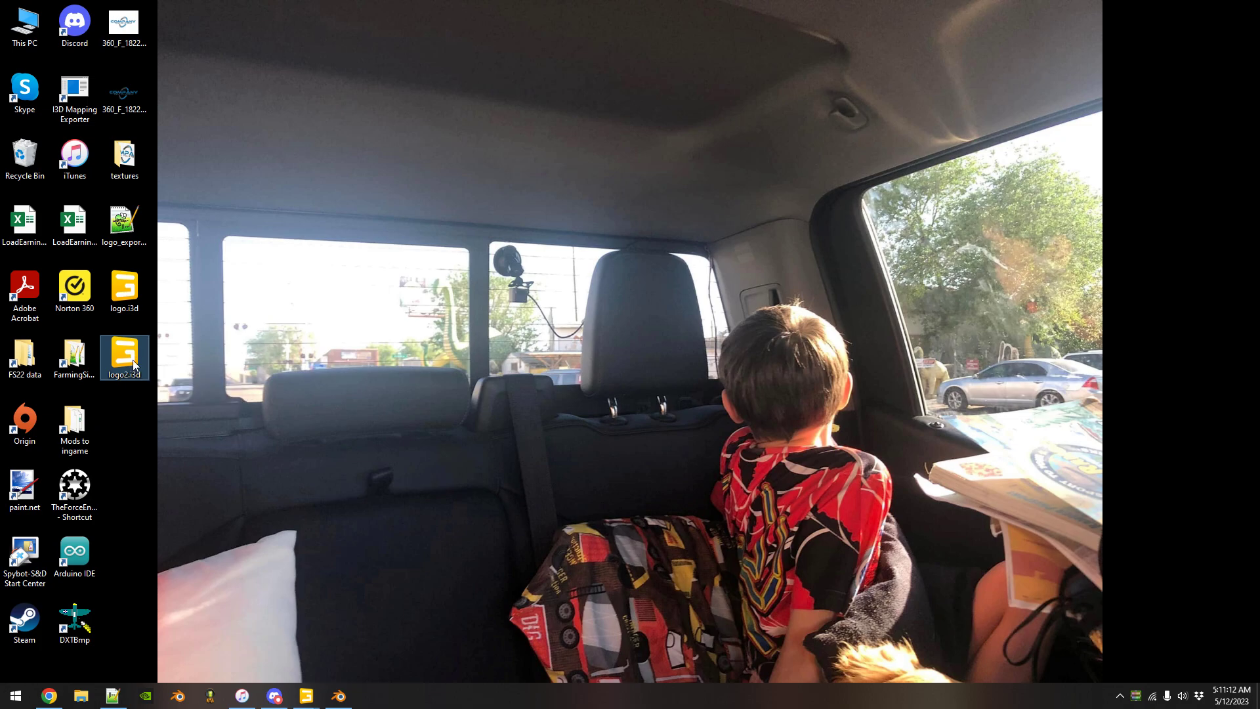
# In Notepad++, rename logo2.i3d's material from 'logo' to 'logo2', save, and close the file.
pyautogui.rightClick(129, 355)
pyautogui.click(161, 382)
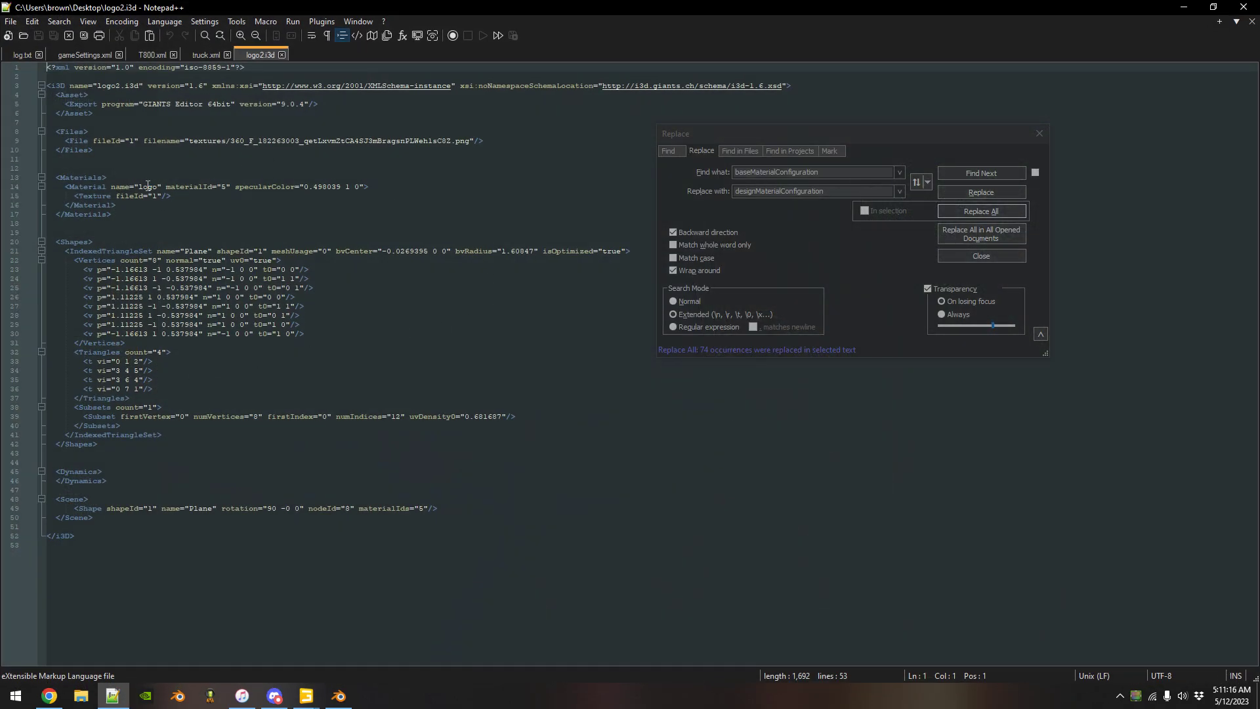
pyautogui.click(157, 187)
pyautogui.write('2')
pyautogui.click(37, 33)
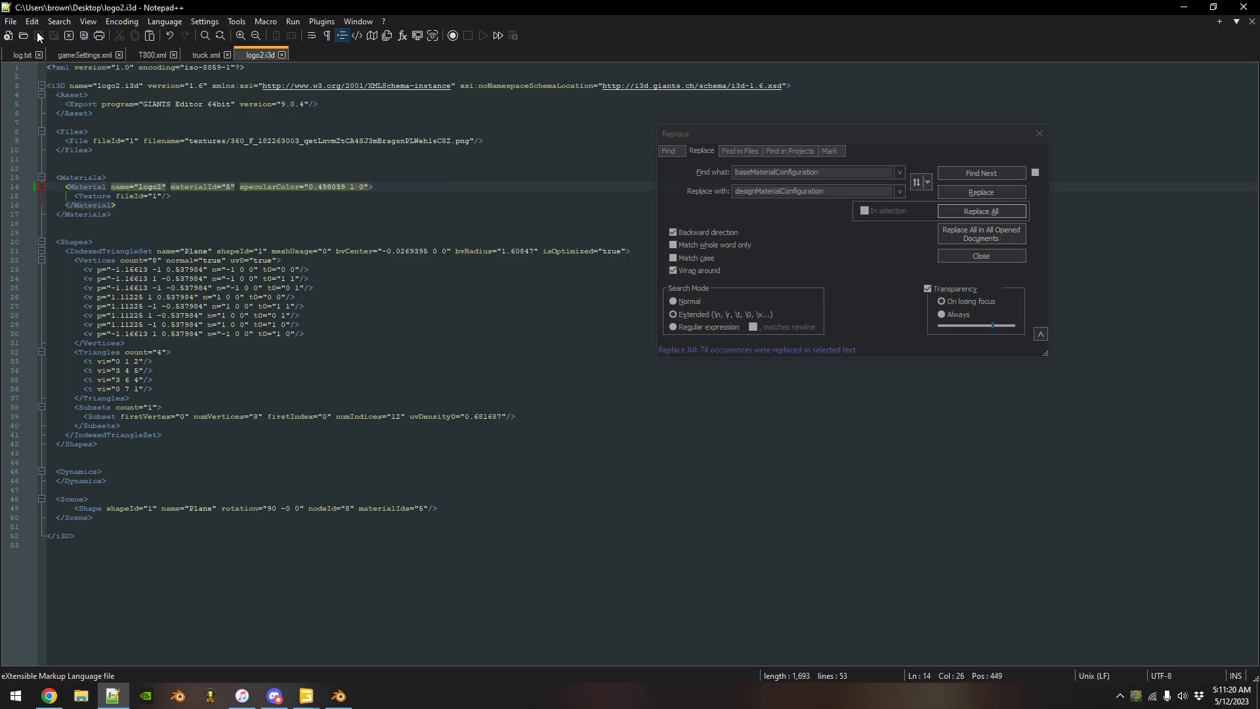
pyautogui.click(283, 55)
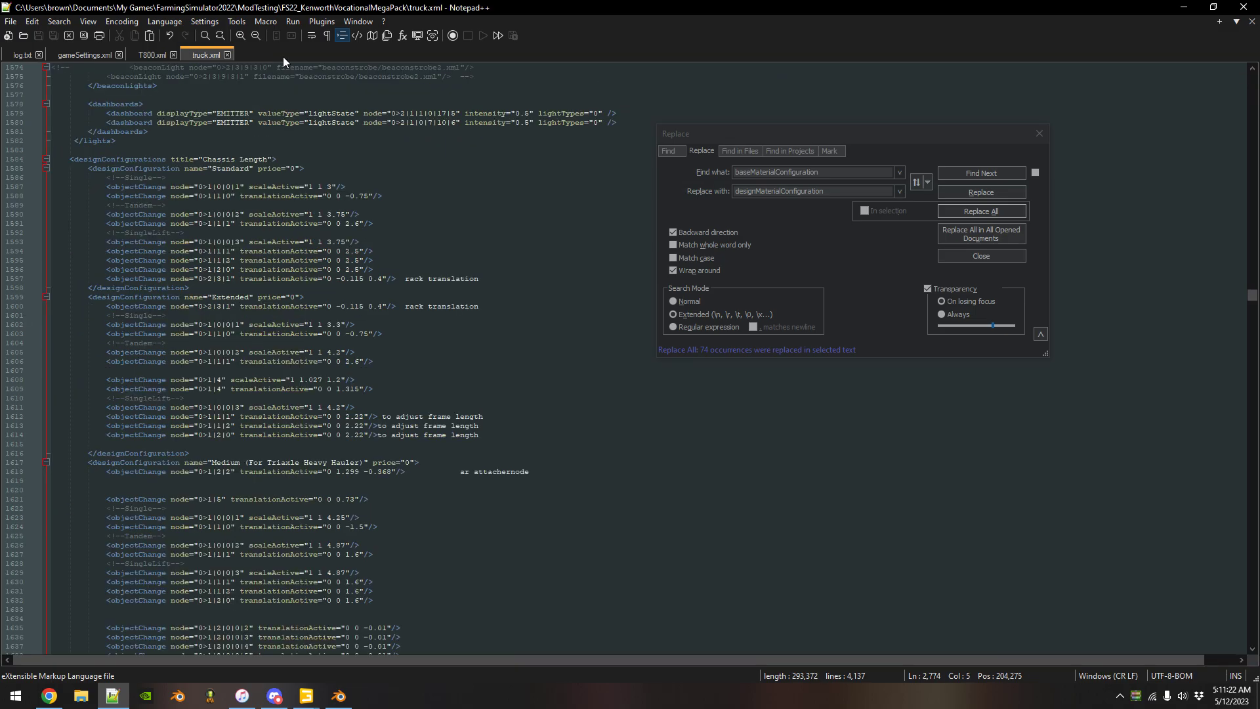
pyautogui.click(1187, 5)
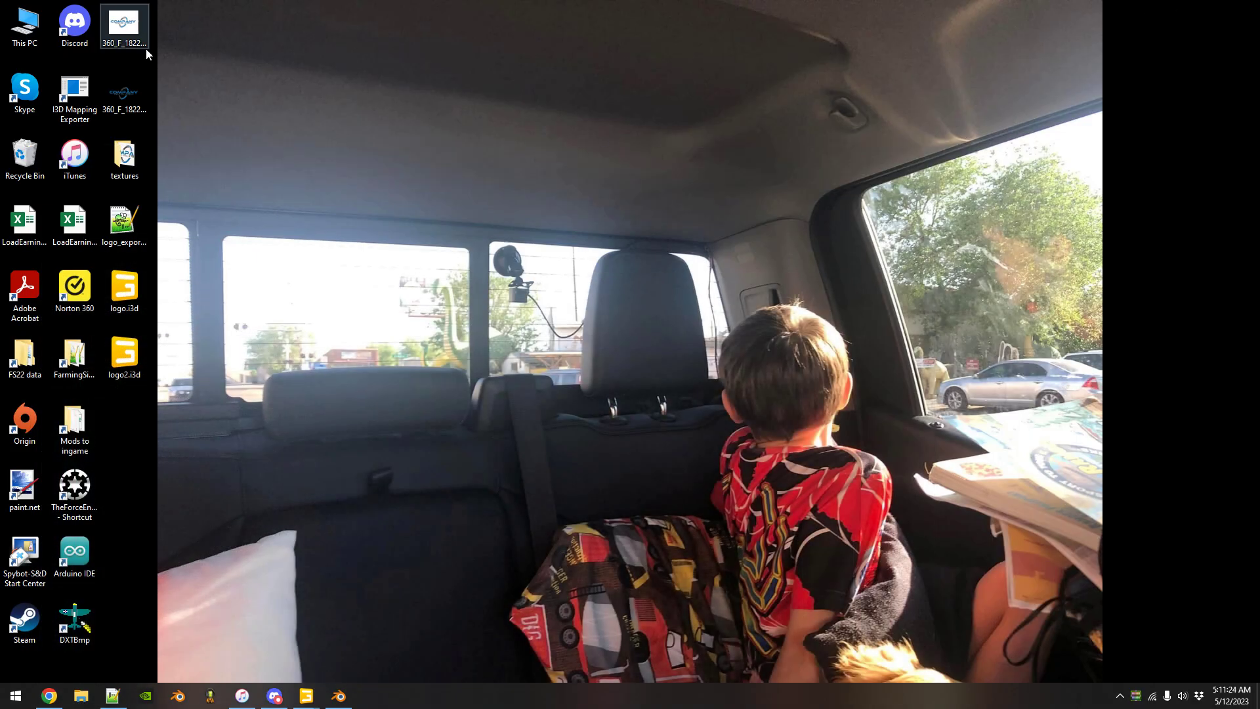
# Search Google for 'generic logo' in a new Chrome tab.
pyautogui.click(50, 696)
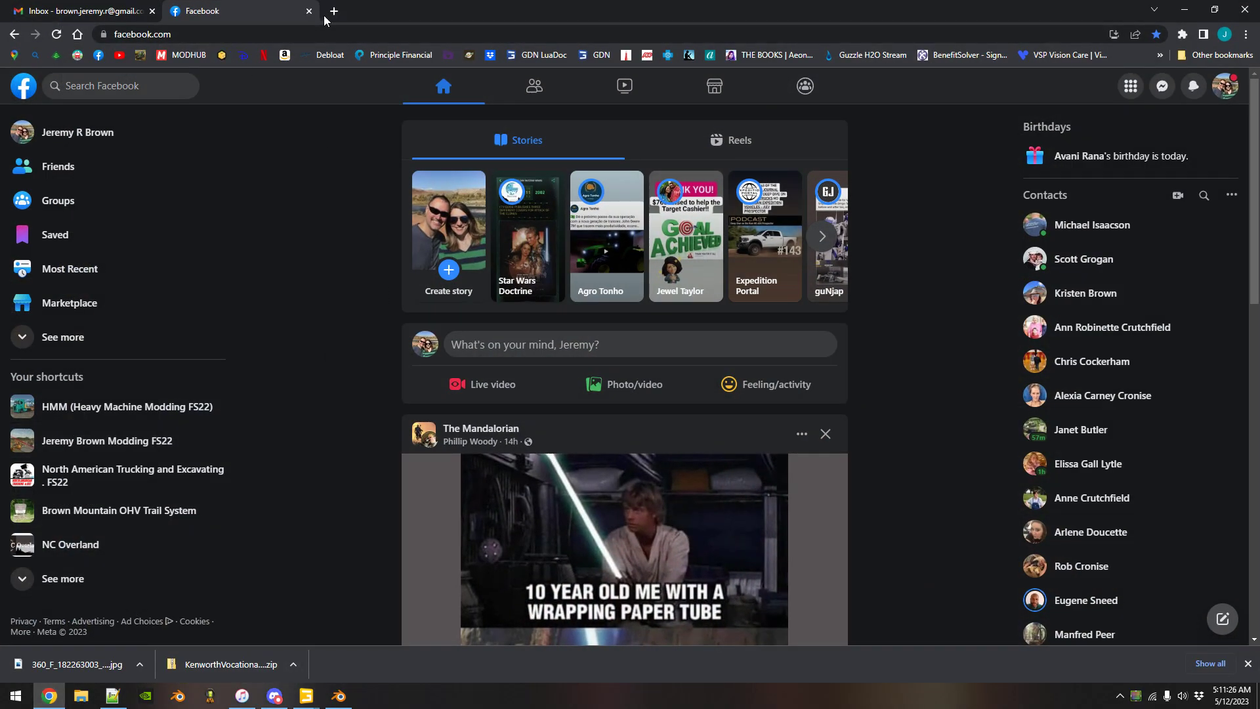
pyautogui.click(333, 11)
pyautogui.click(496, 269)
pyautogui.write('generic logo')
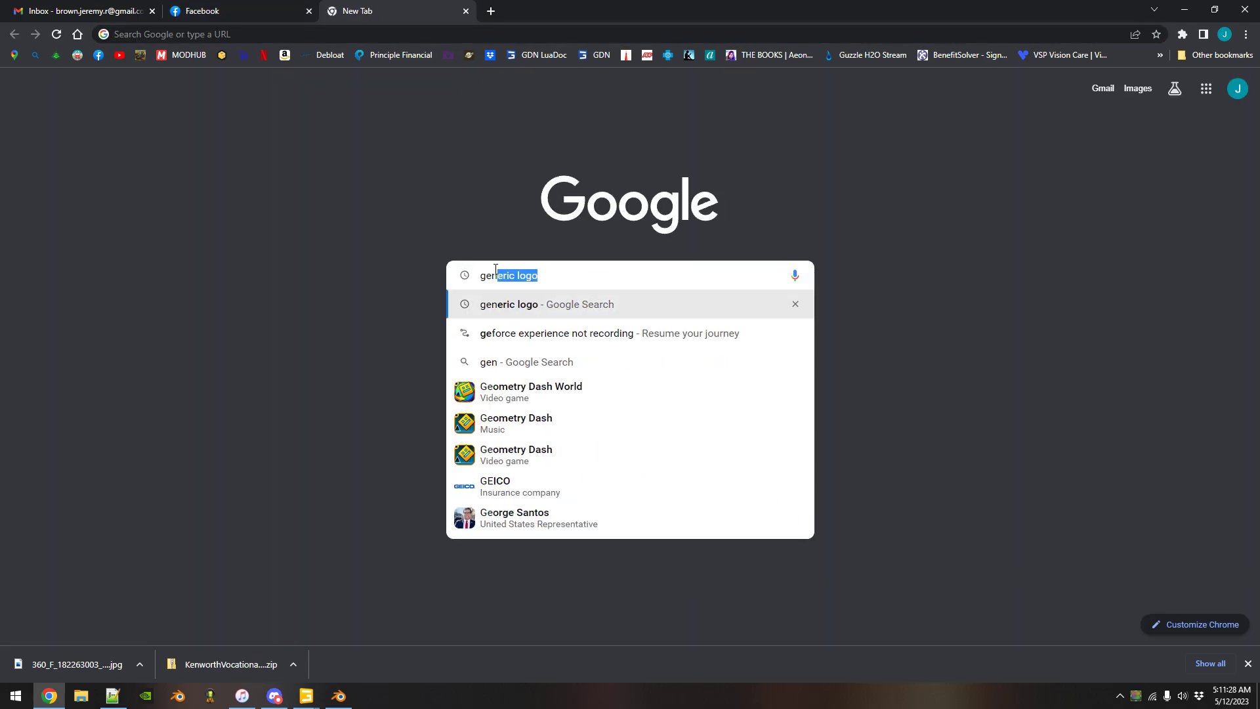
pyautogui.press('Return')
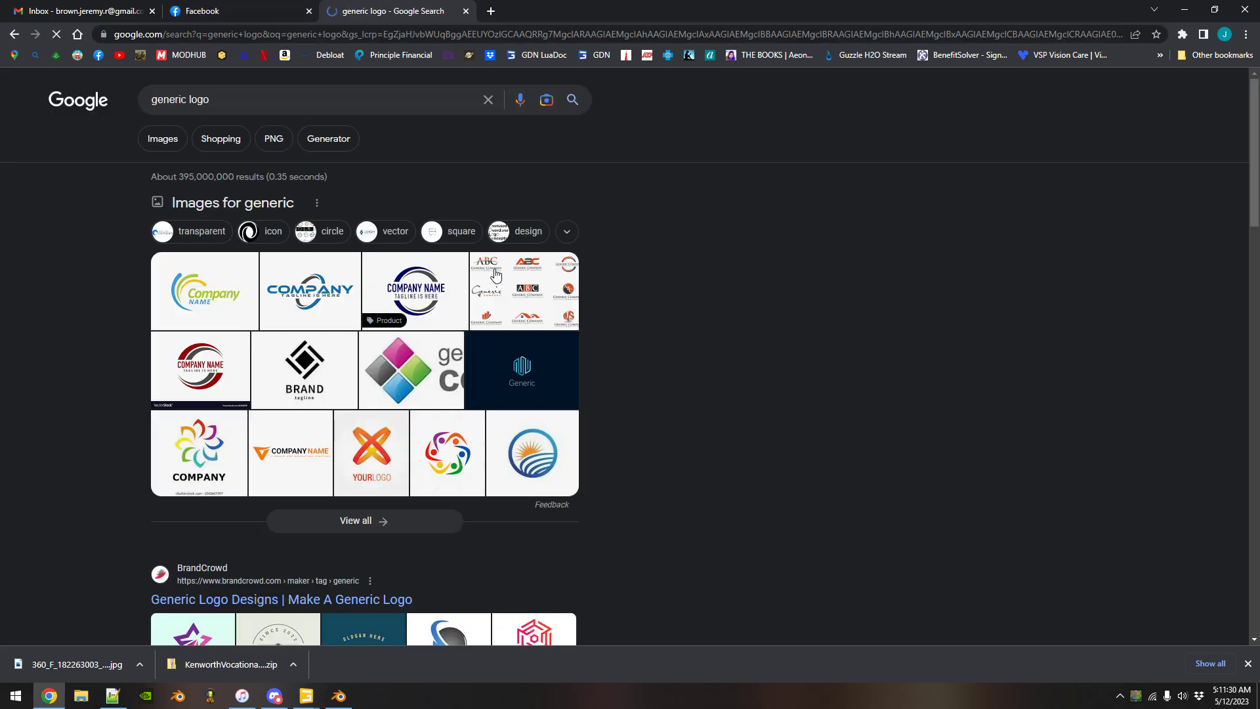
# Save the green and blue Company NAME logo preview image to the Desktop.
pyautogui.click(220, 294)
pyautogui.rightClick(703, 261)
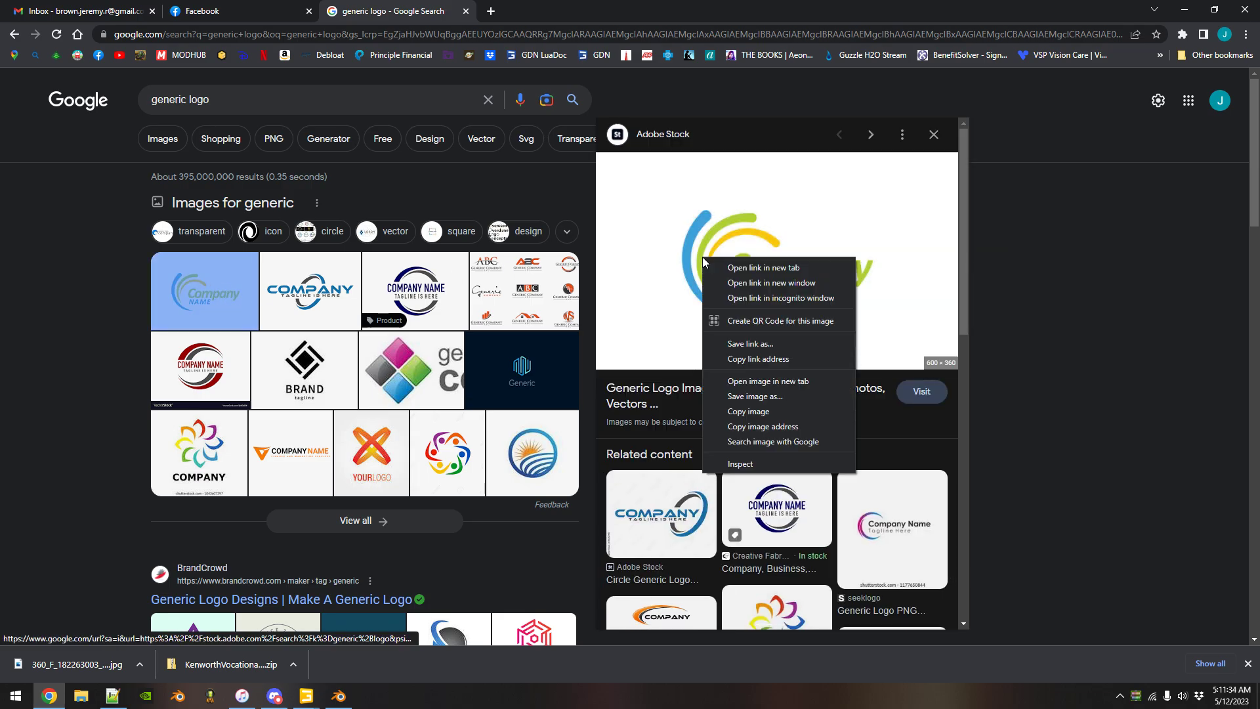
pyautogui.click(774, 397)
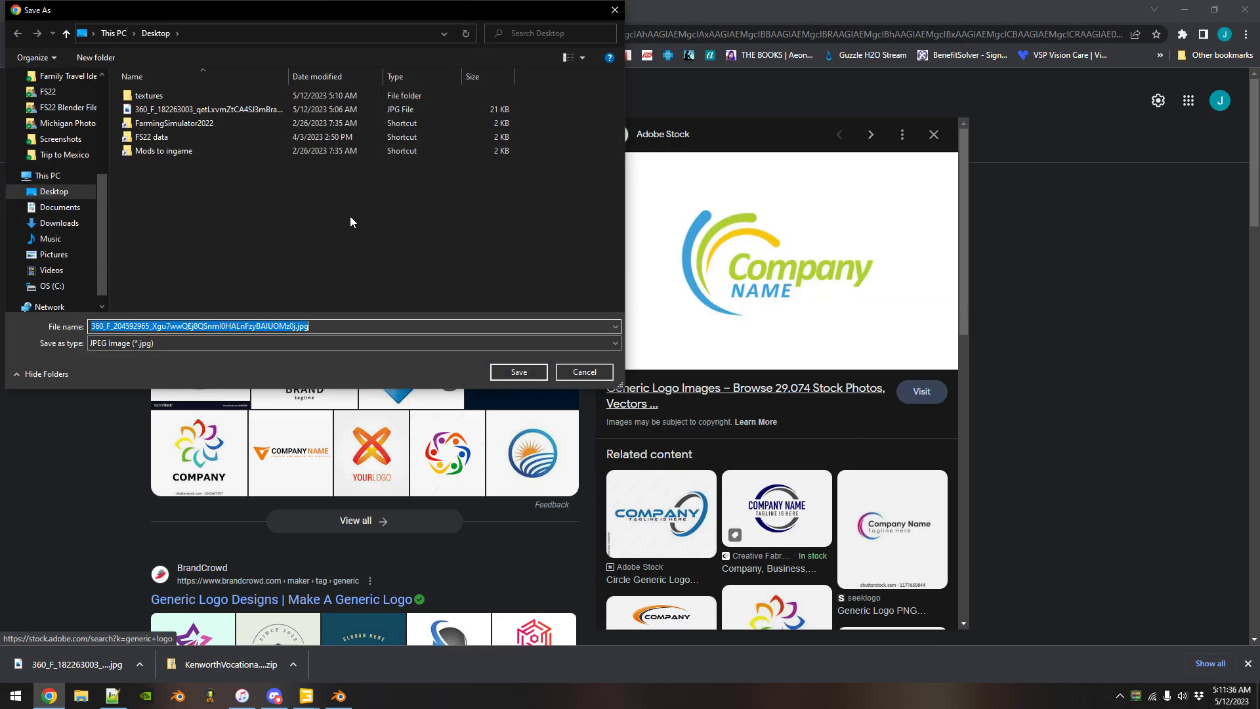
pyautogui.click(518, 373)
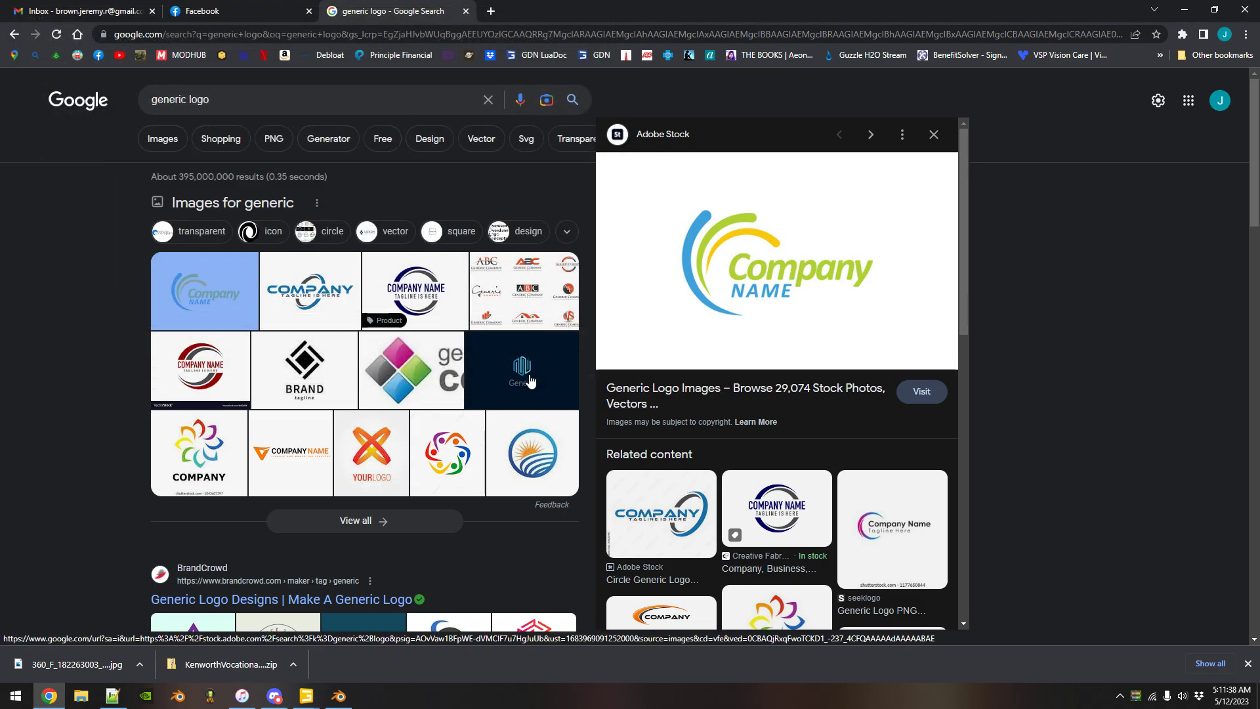
pyautogui.click(466, 11)
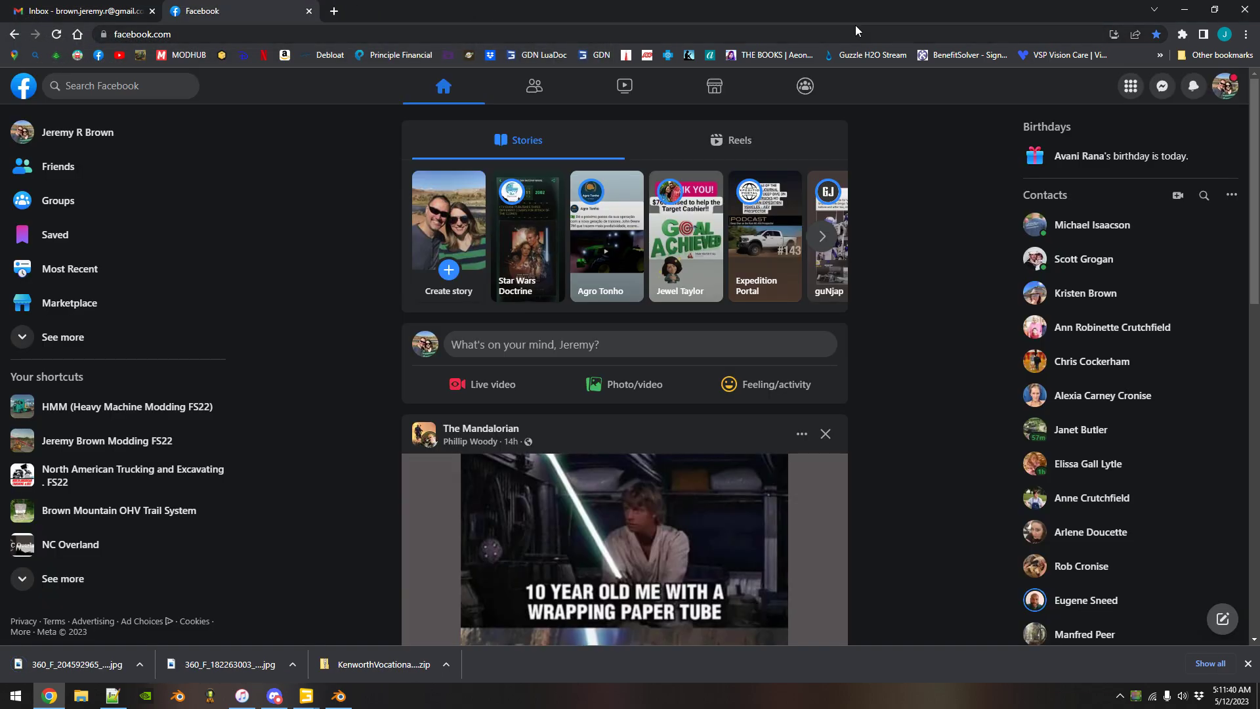
pyautogui.click(1185, 10)
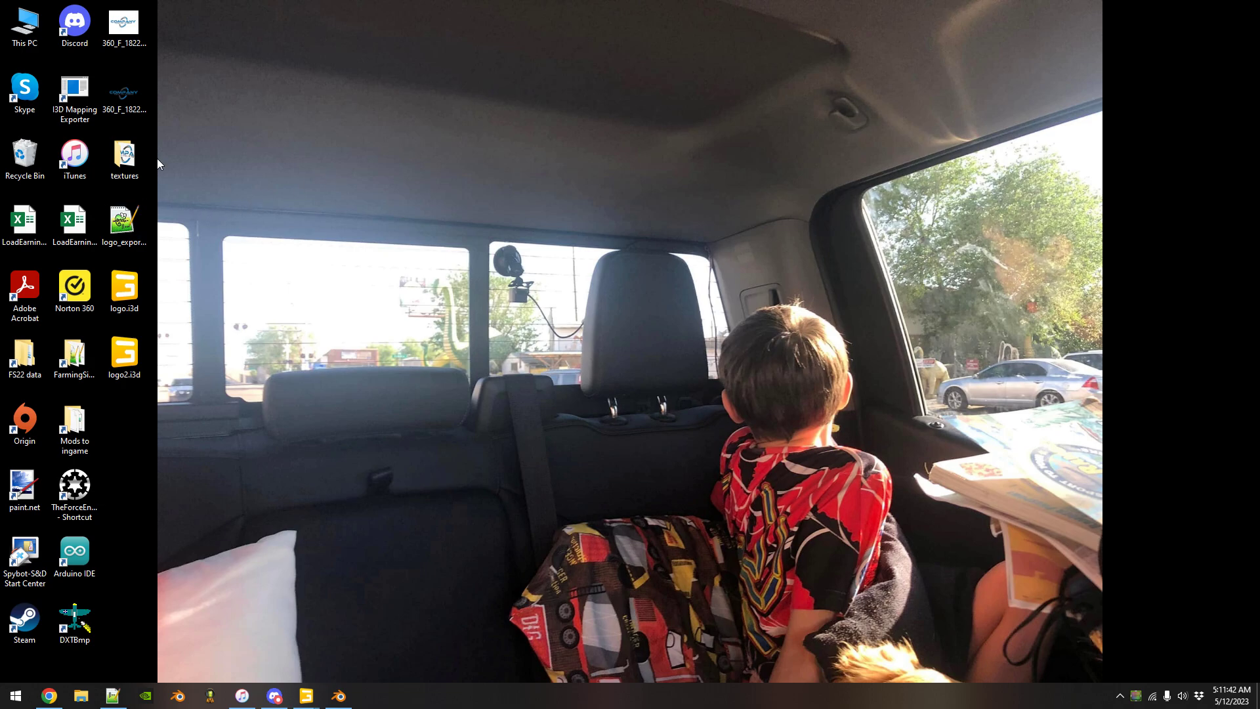
# Check the Desktop folder's files, then open the 360_F_2045 logo JPG with paint.net.
pyautogui.rightClick(122, 88)
pyautogui.rightClick(125, 28)
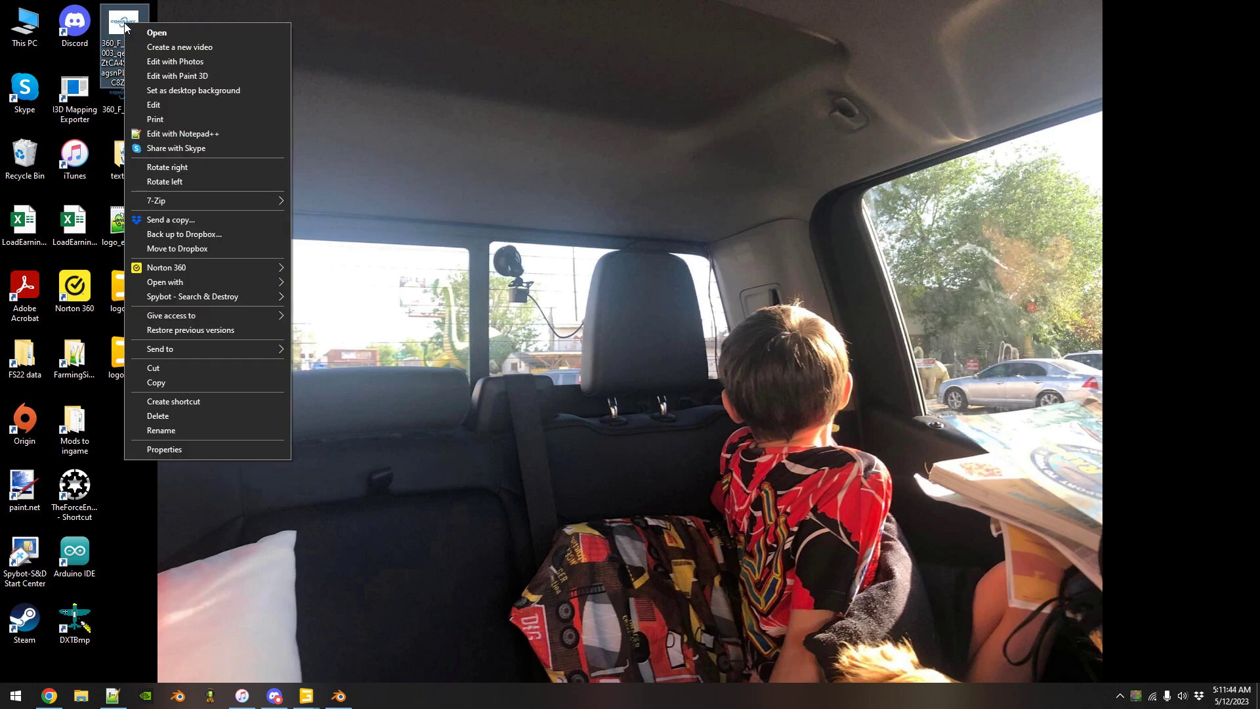
pyautogui.click(405, 281)
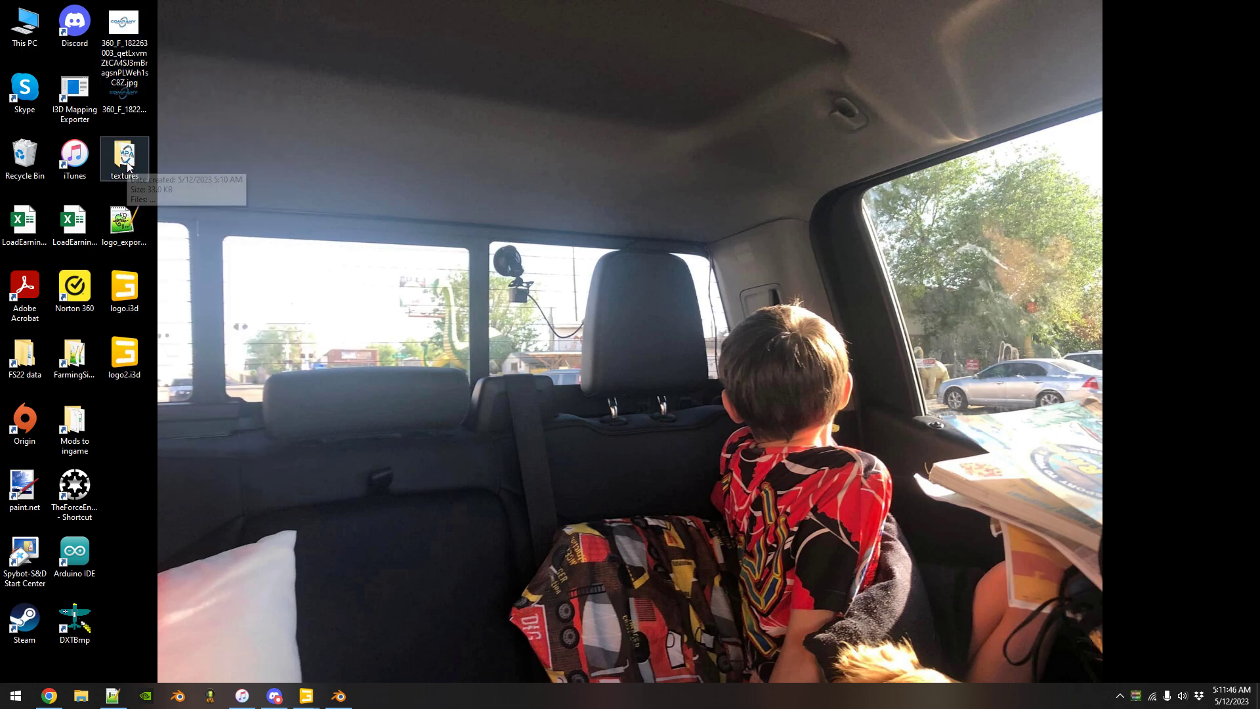
pyautogui.rightClick(383, 324)
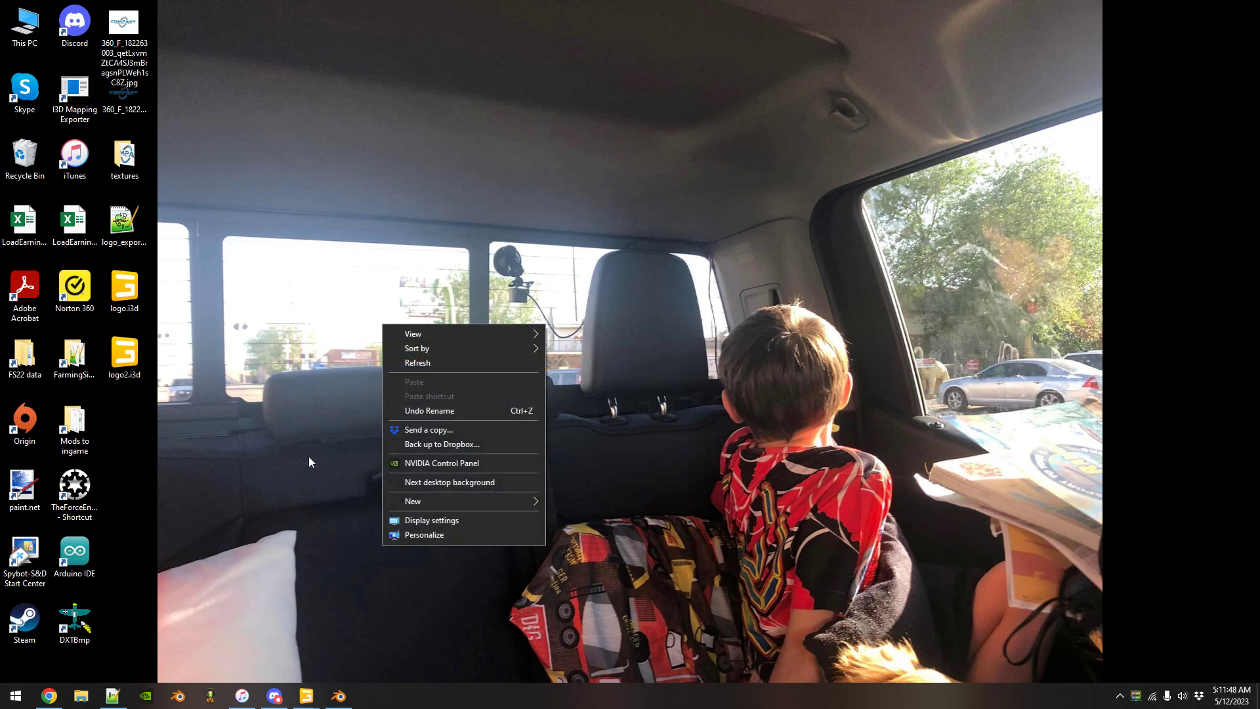
pyautogui.click(81, 696)
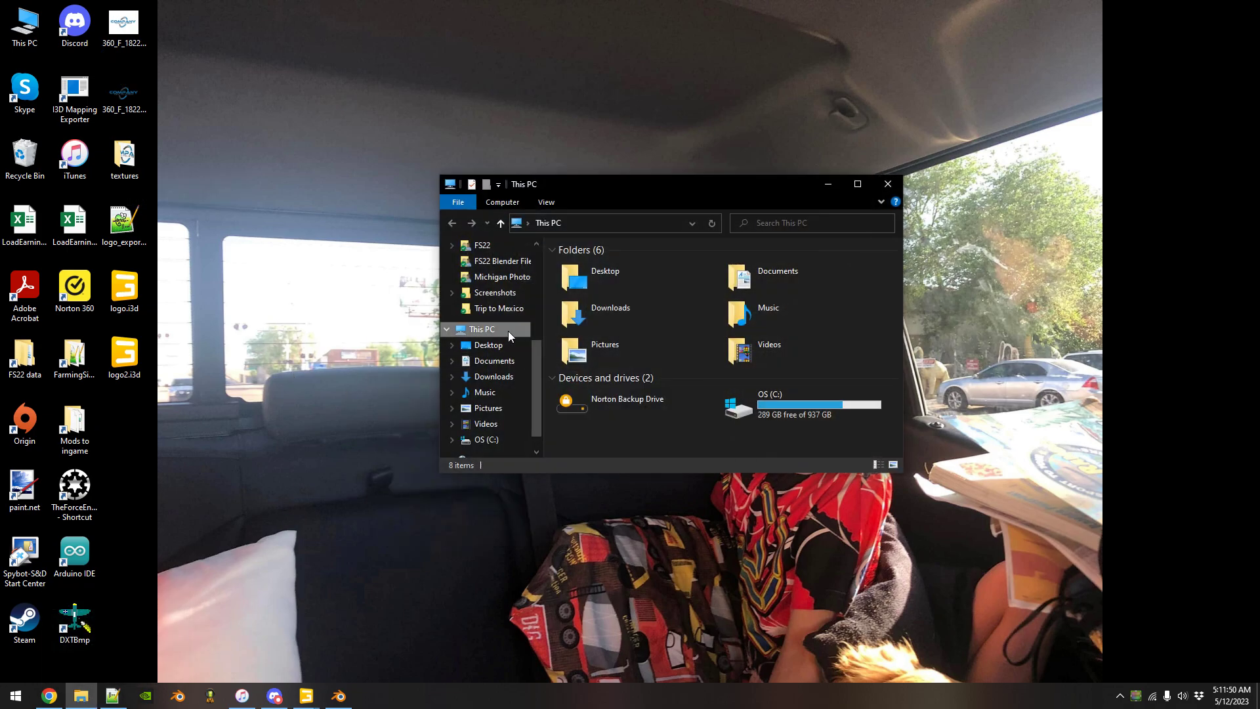
pyautogui.doubleClick(619, 281)
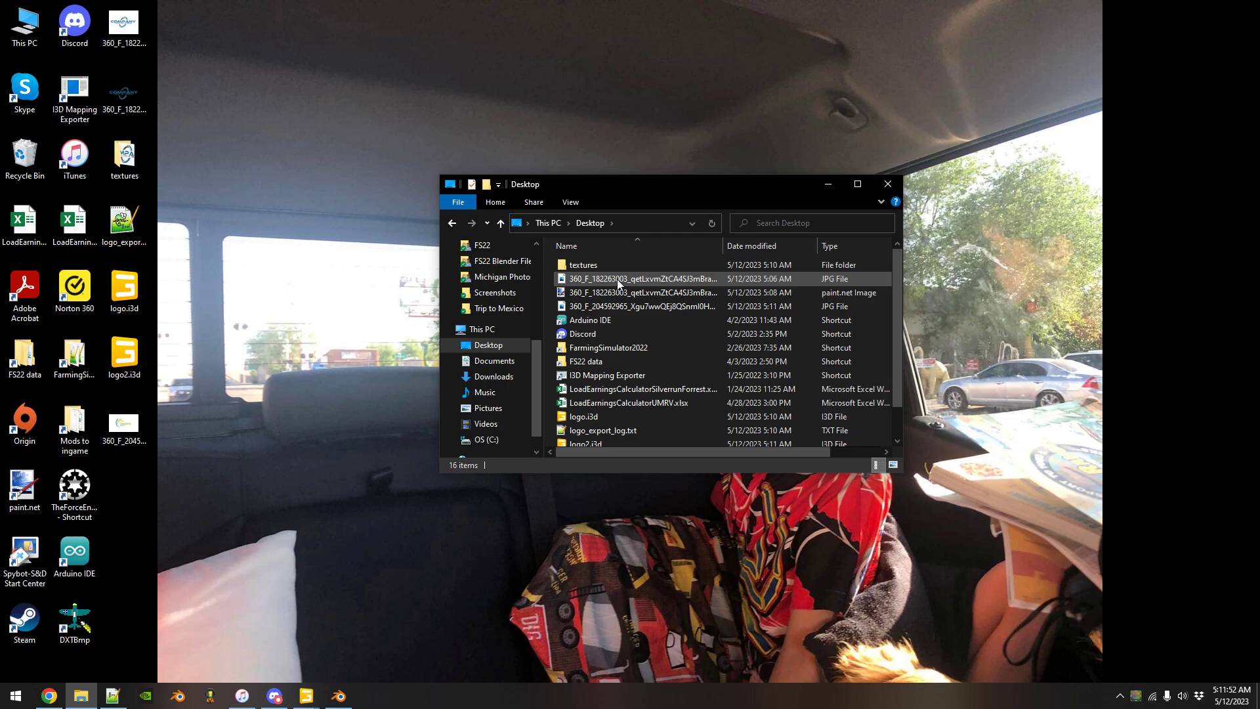
pyautogui.click(887, 184)
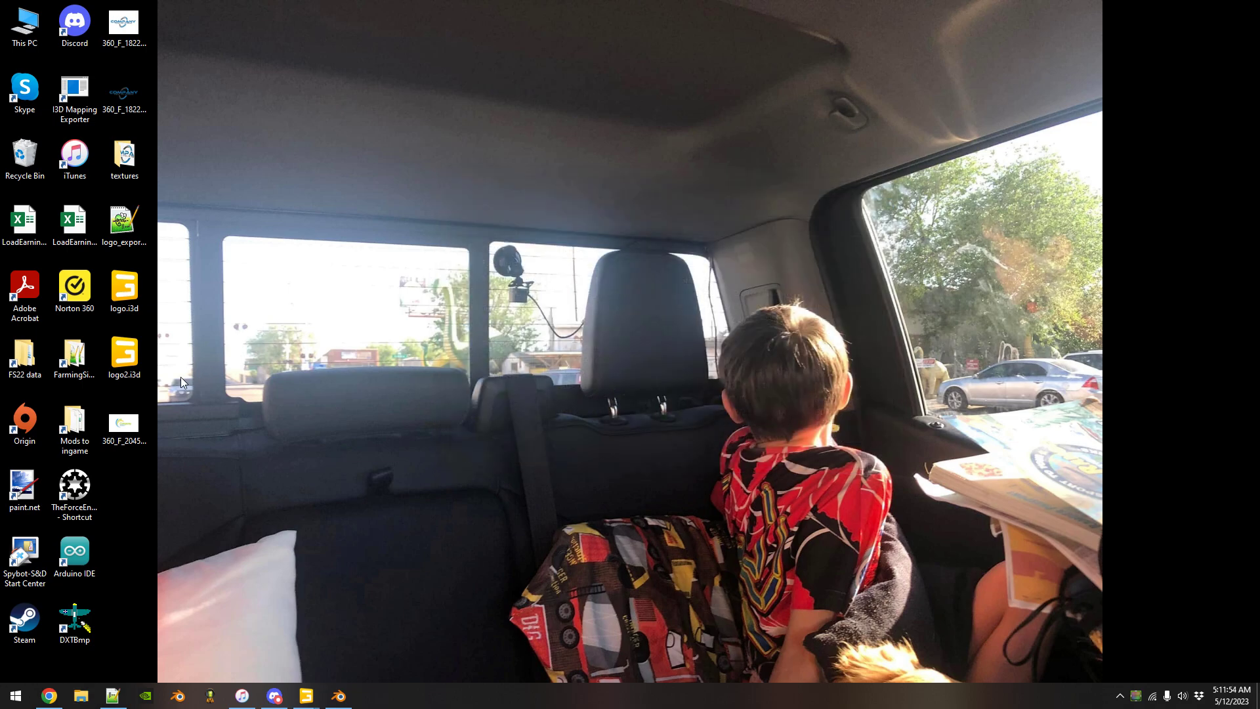
pyautogui.rightClick(133, 415)
pyautogui.moveTo(206, 505)
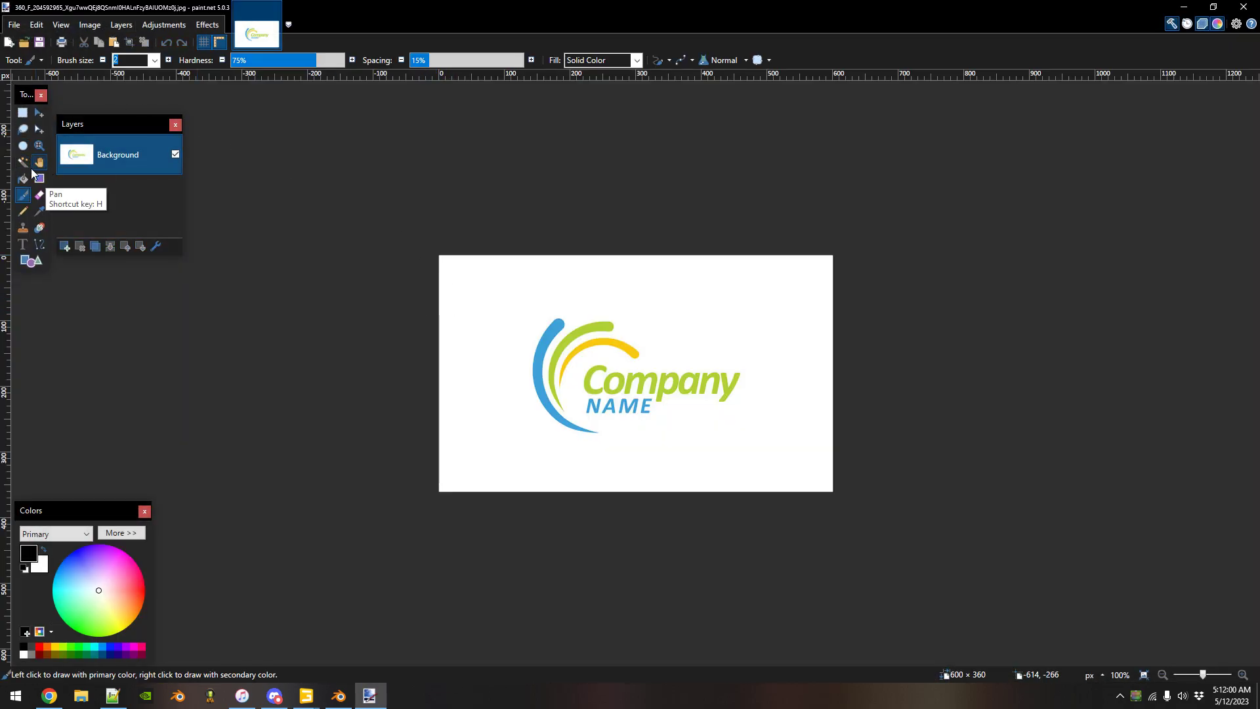
# Magic-wand the white background around the Company NAME logo and delete it.
pyautogui.click(23, 162)
pyautogui.click(482, 262)
pyautogui.press('Delete')
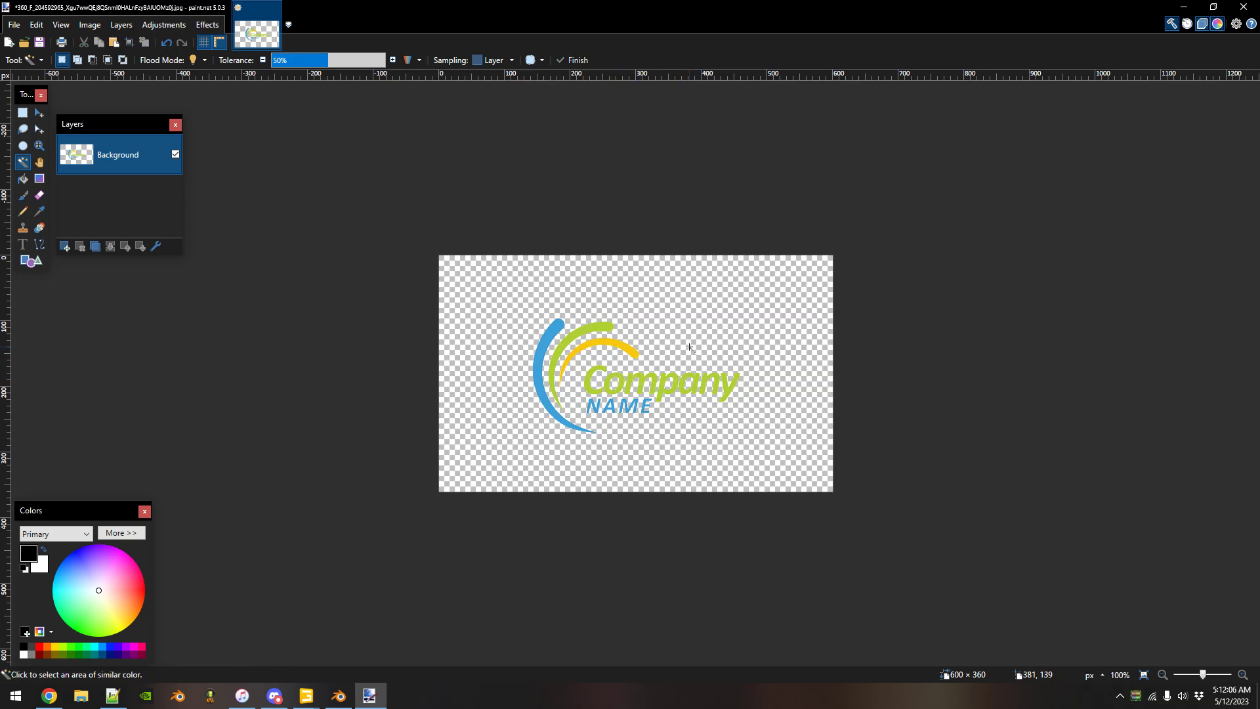
pyautogui.click(611, 405)
pyautogui.hotkey('ctrl', 'd')
# Save the logo image with the default JPEG settings and quit paint.net.
pyautogui.hotkey('ctrl', 's')
pyautogui.click(530, 493)
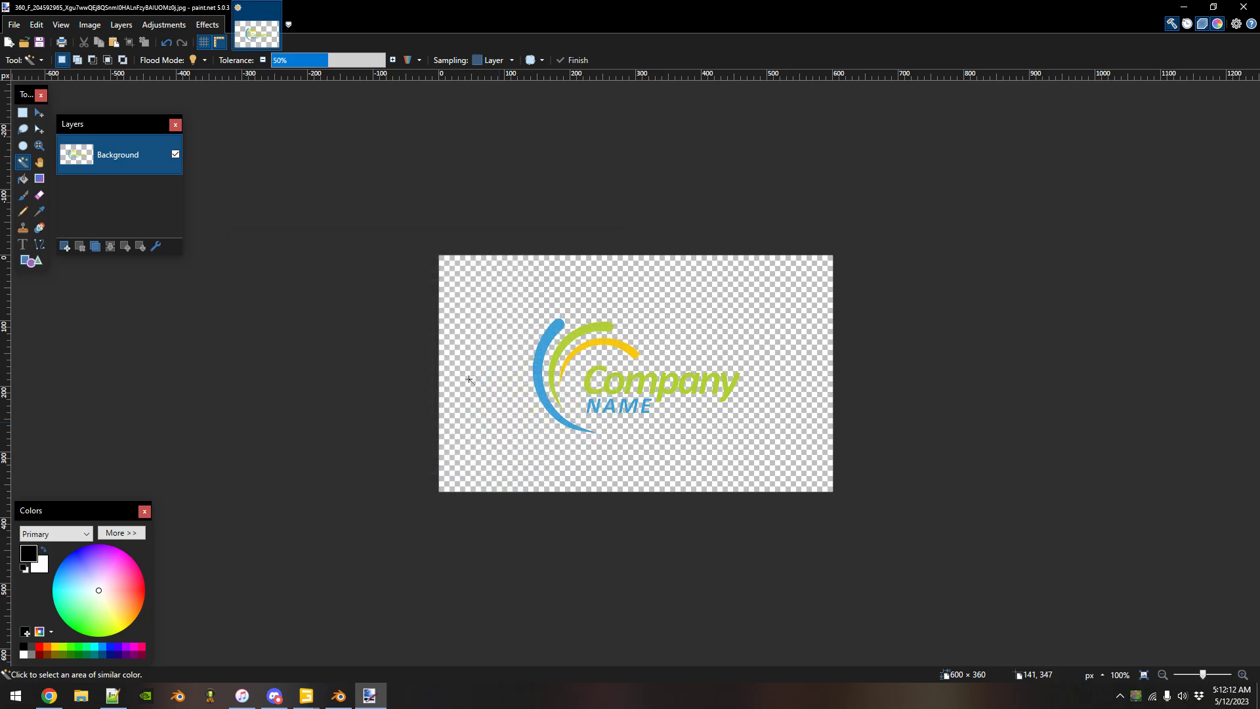
pyautogui.hotkey('ctrl', 'w')
pyautogui.hotkey('alt', 'F4')
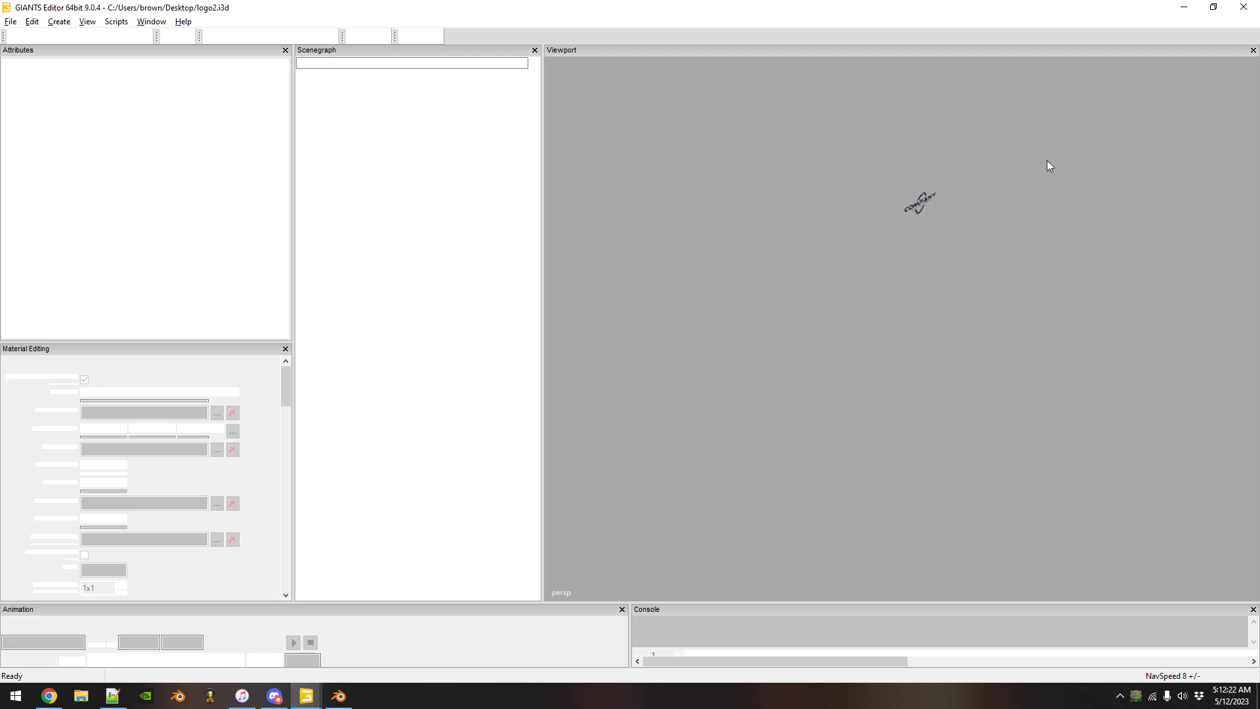
# Select Plane in logo2.i3d and browse its Albedo Map to the Desktop, cancelling without changes.
pyautogui.scroll(3, 1024, 348)
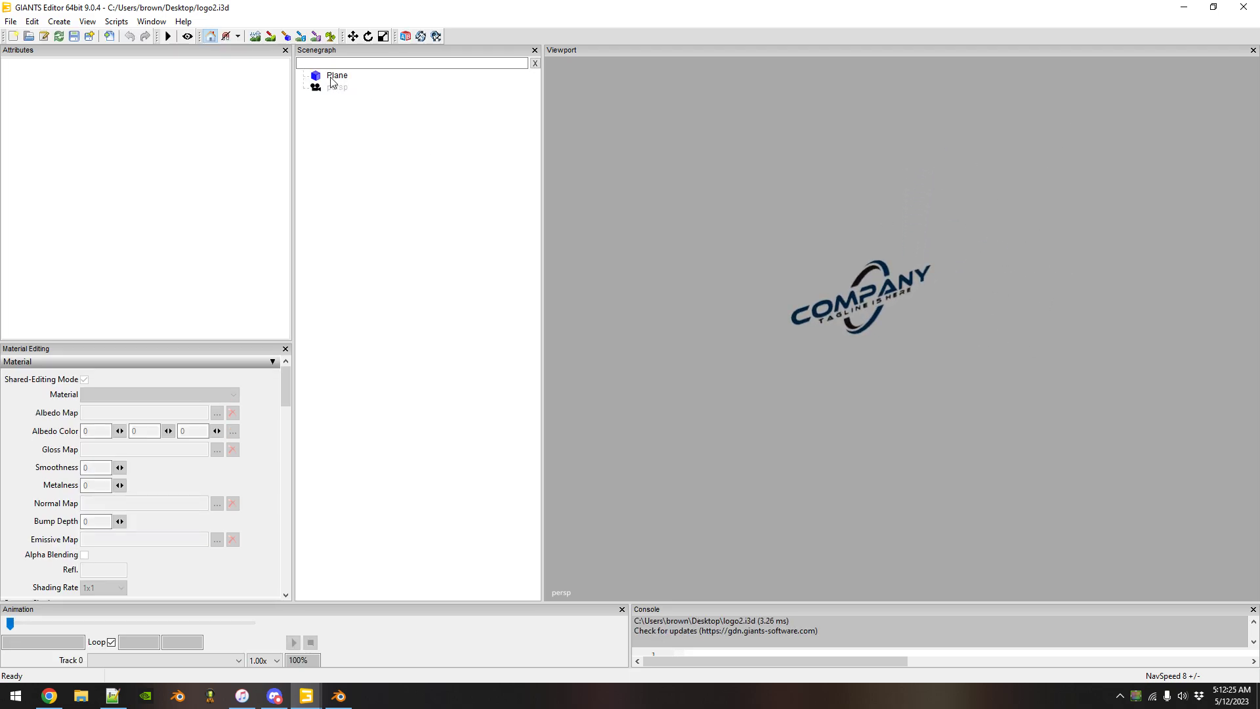
pyautogui.click(336, 76)
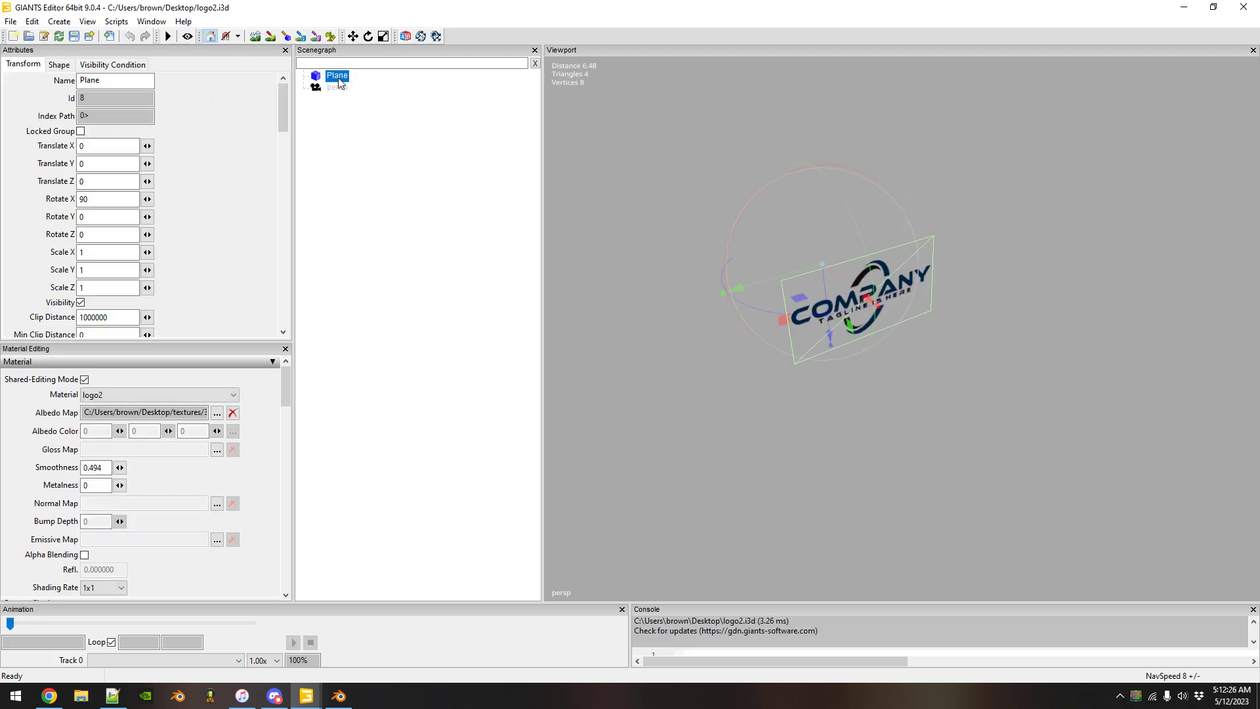
pyautogui.click(217, 414)
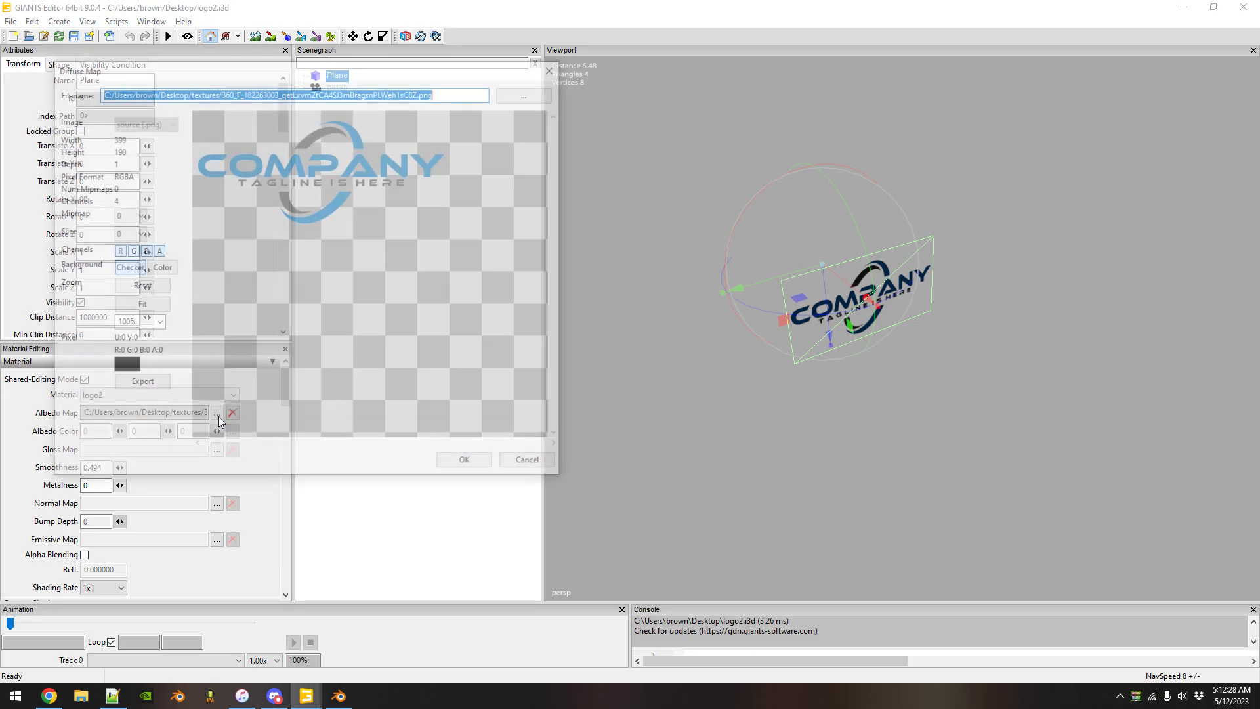
pyautogui.click(529, 91)
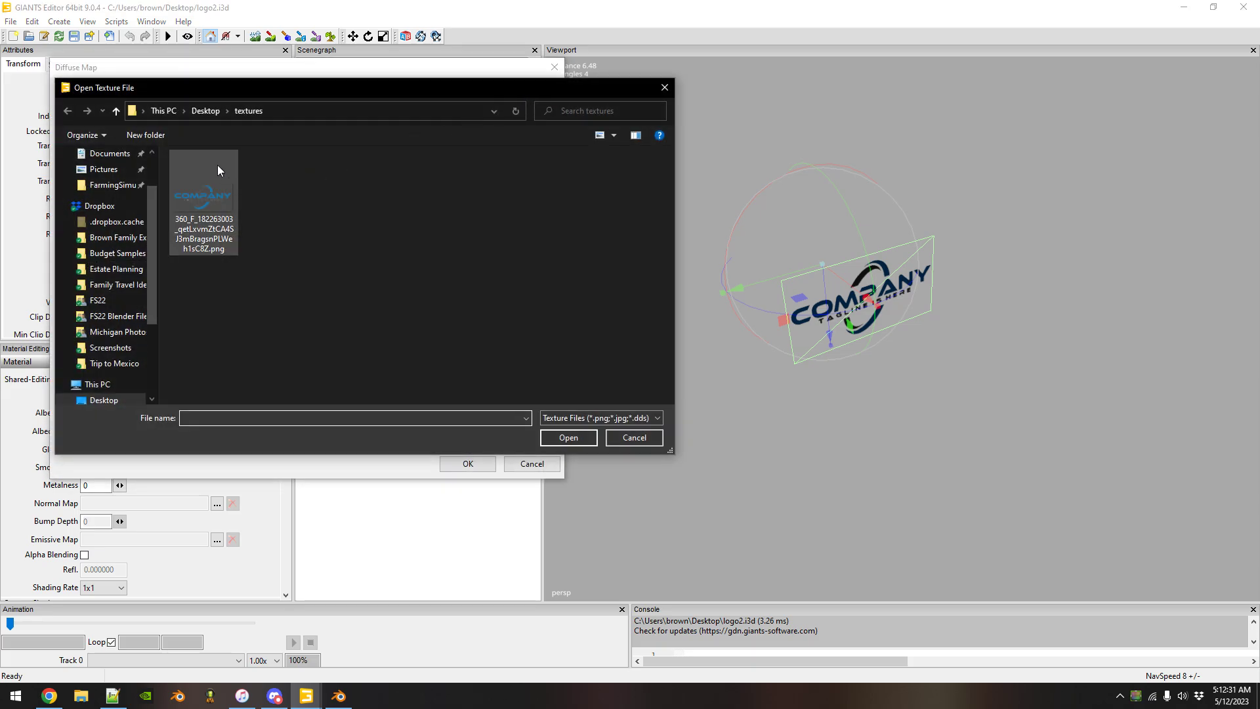
pyautogui.click(210, 113)
pyautogui.doubleClick(340, 153)
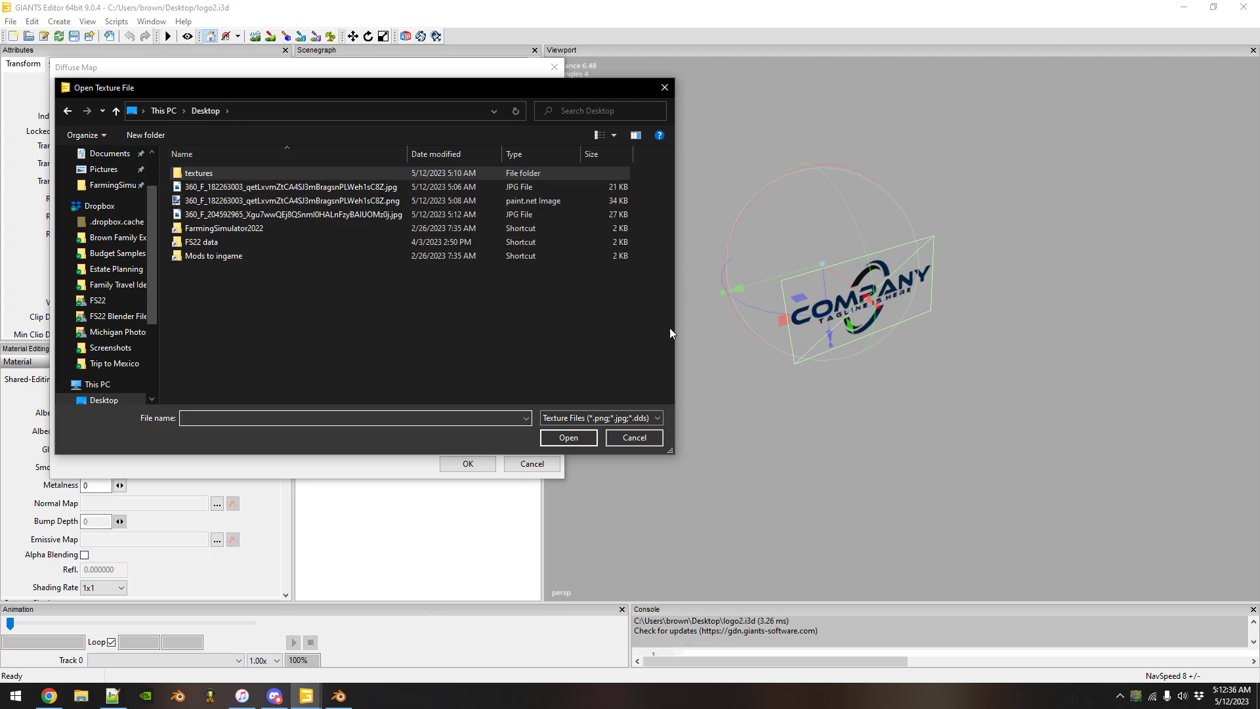
pyautogui.click(642, 438)
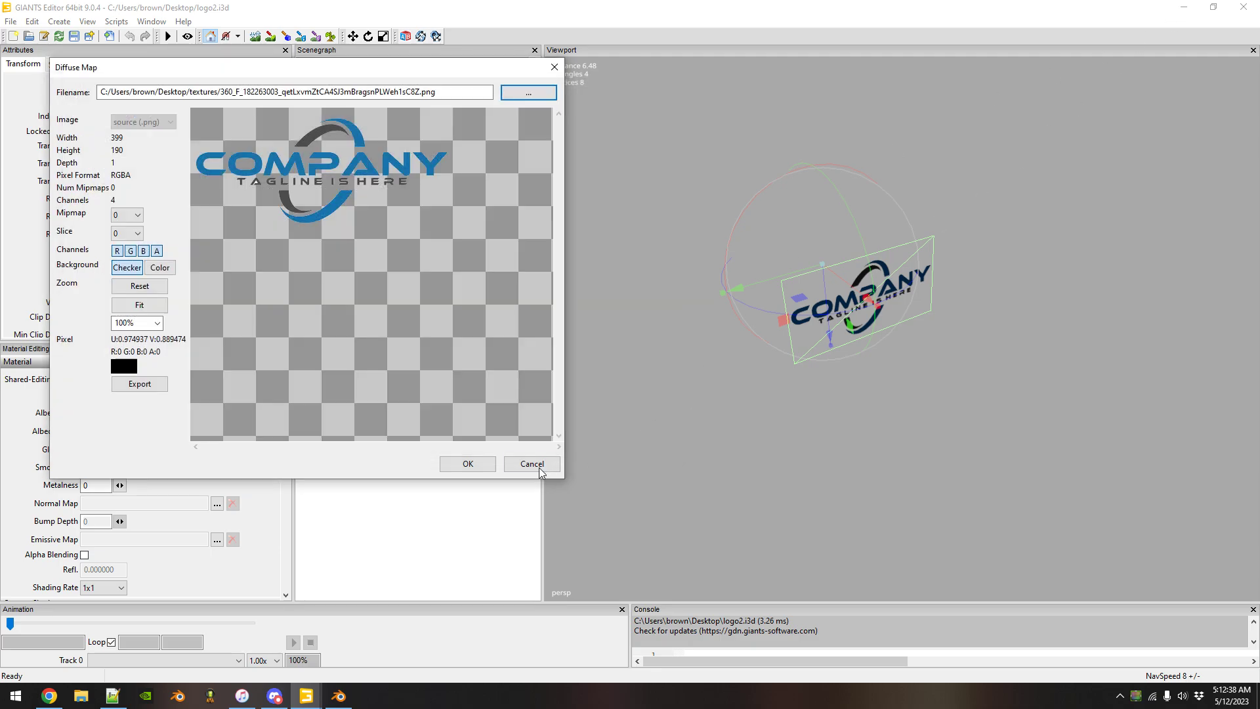
pyautogui.click(532, 464)
pyautogui.click(1184, 7)
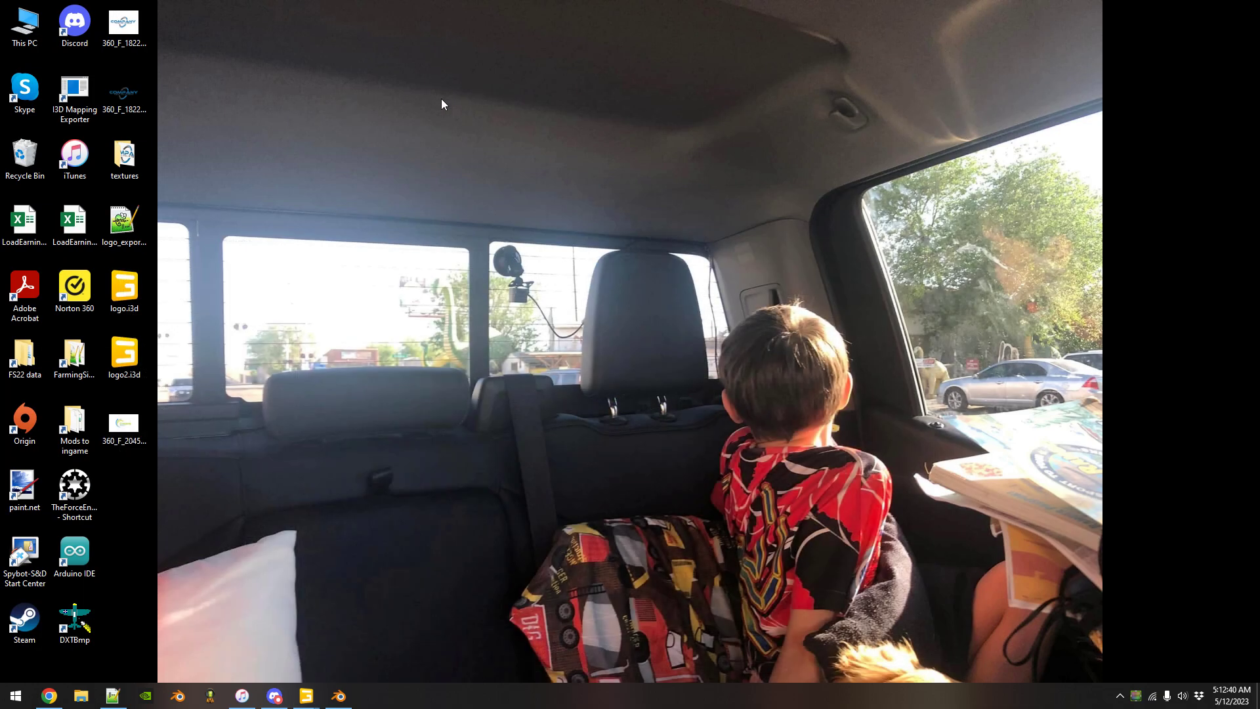
# Open the Company NAME logo in paint.net and erase its white background to transparency.
pyautogui.doubleClick(124, 424)
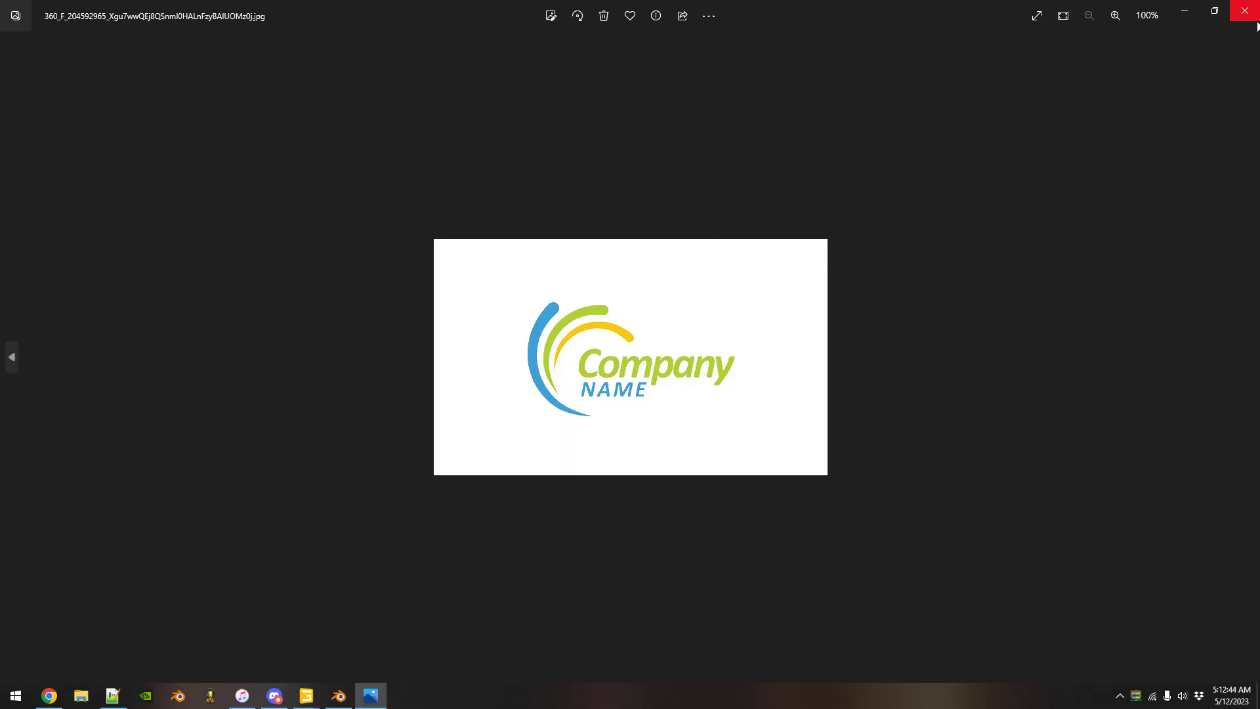
pyautogui.click(1245, 14)
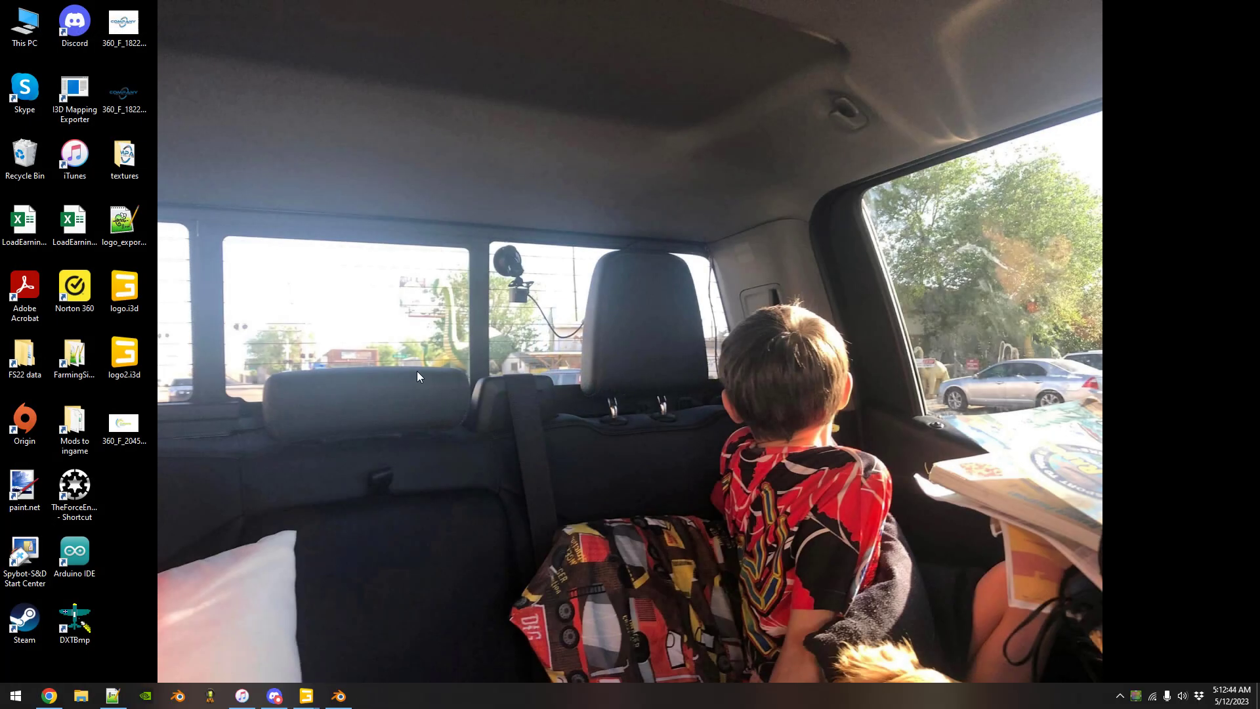
pyautogui.rightClick(124, 428)
pyautogui.moveTo(206, 496)
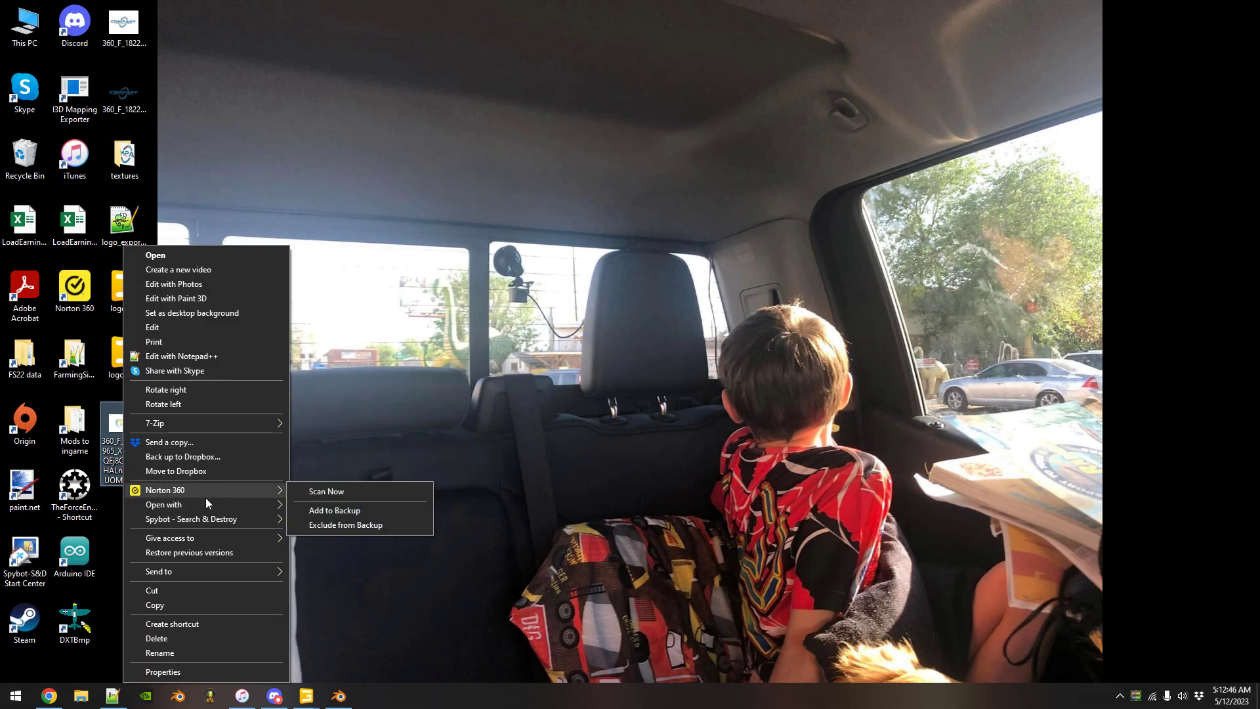
pyautogui.click(323, 551)
pyautogui.click(533, 321)
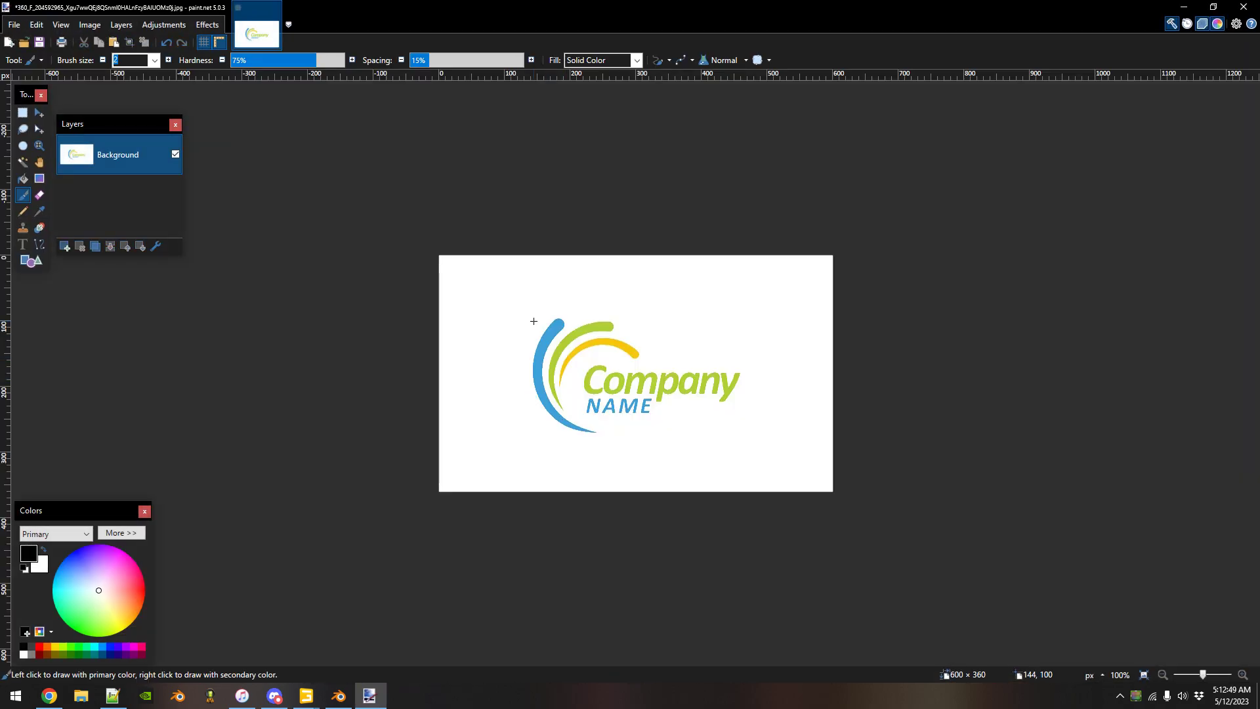
pyautogui.click(23, 163)
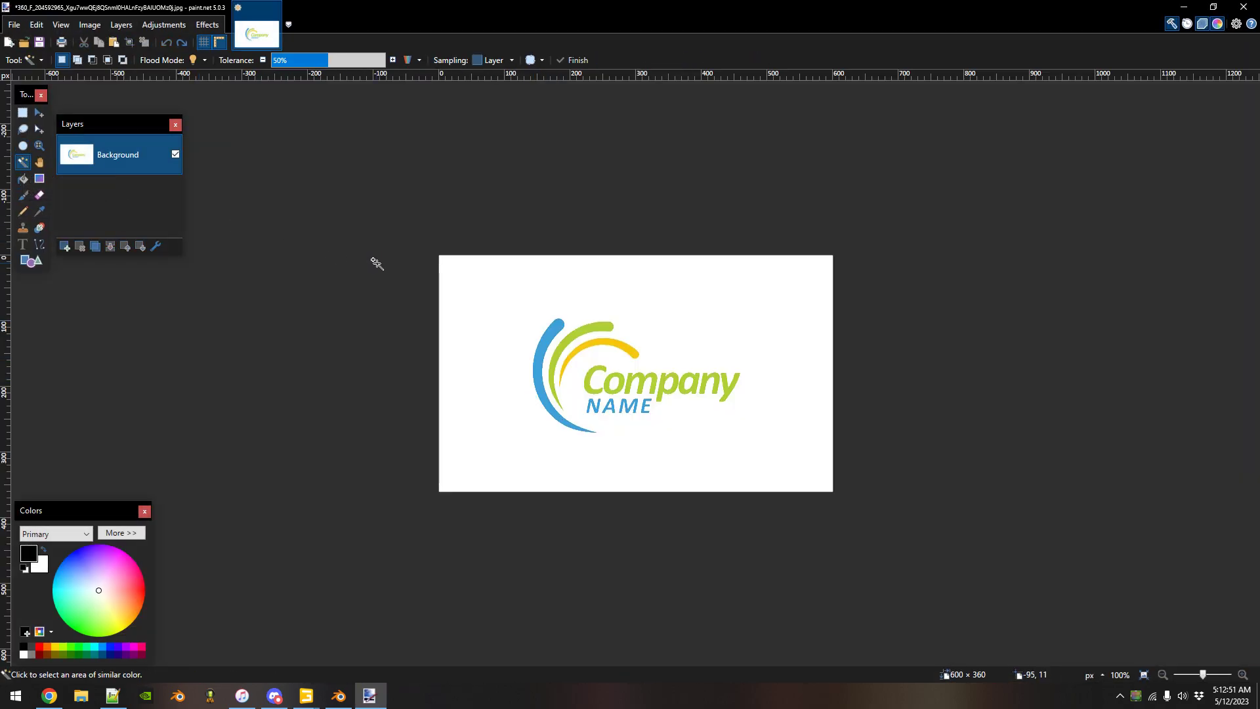
pyautogui.click(460, 290)
pyautogui.press('Delete')
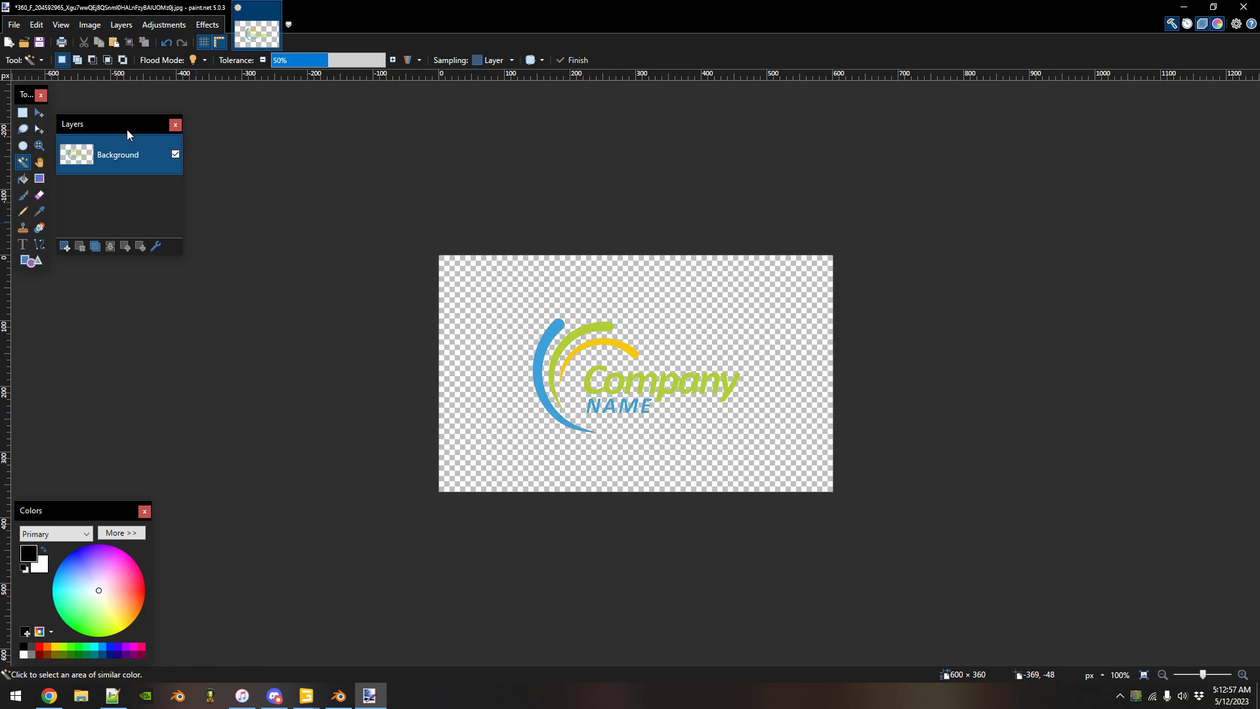
# Save the logo as a PNG in the Desktop textures folder and close the image.
pyautogui.click(13, 24)
pyautogui.click(52, 125)
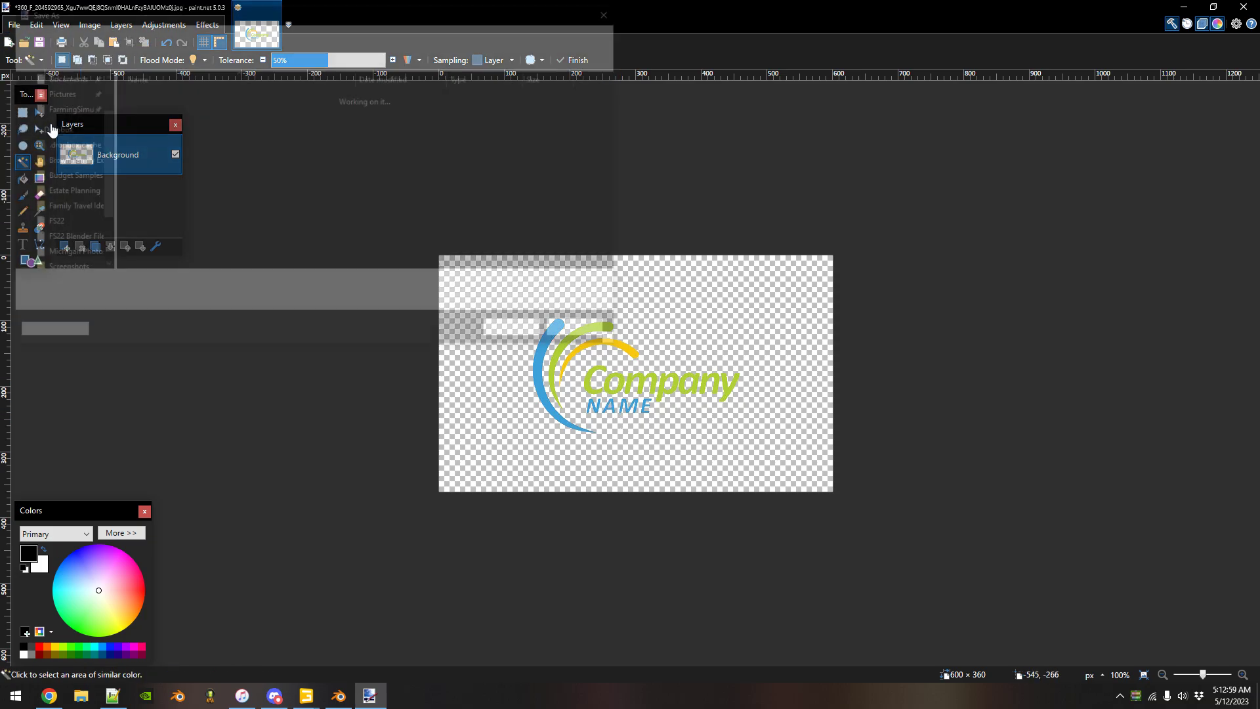
pyautogui.click(220, 304)
pyautogui.click(189, 328)
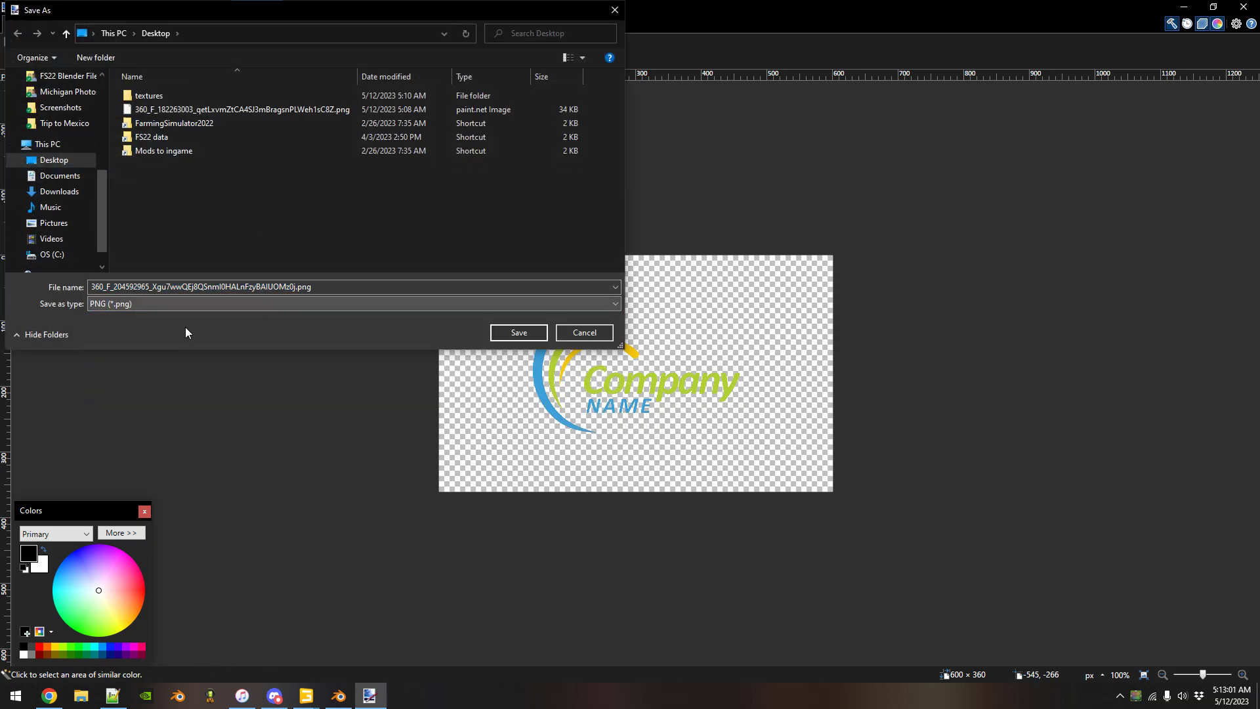
pyautogui.doubleClick(152, 95)
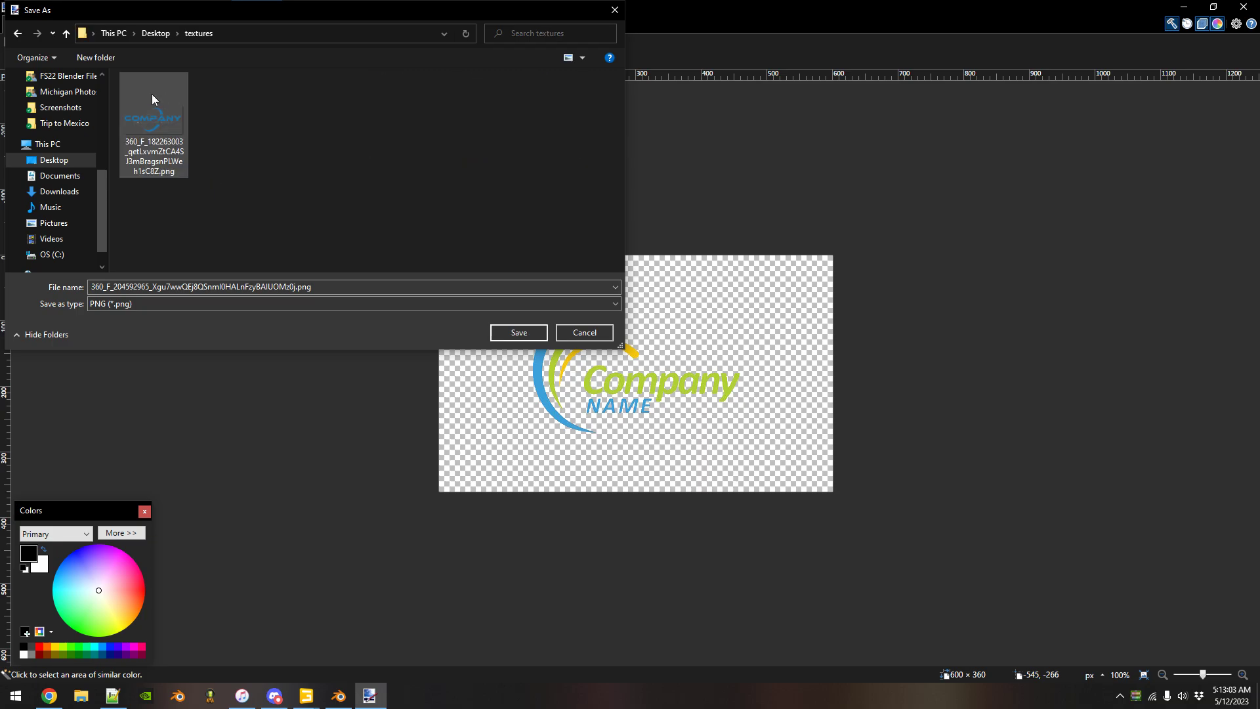
pyautogui.click(518, 333)
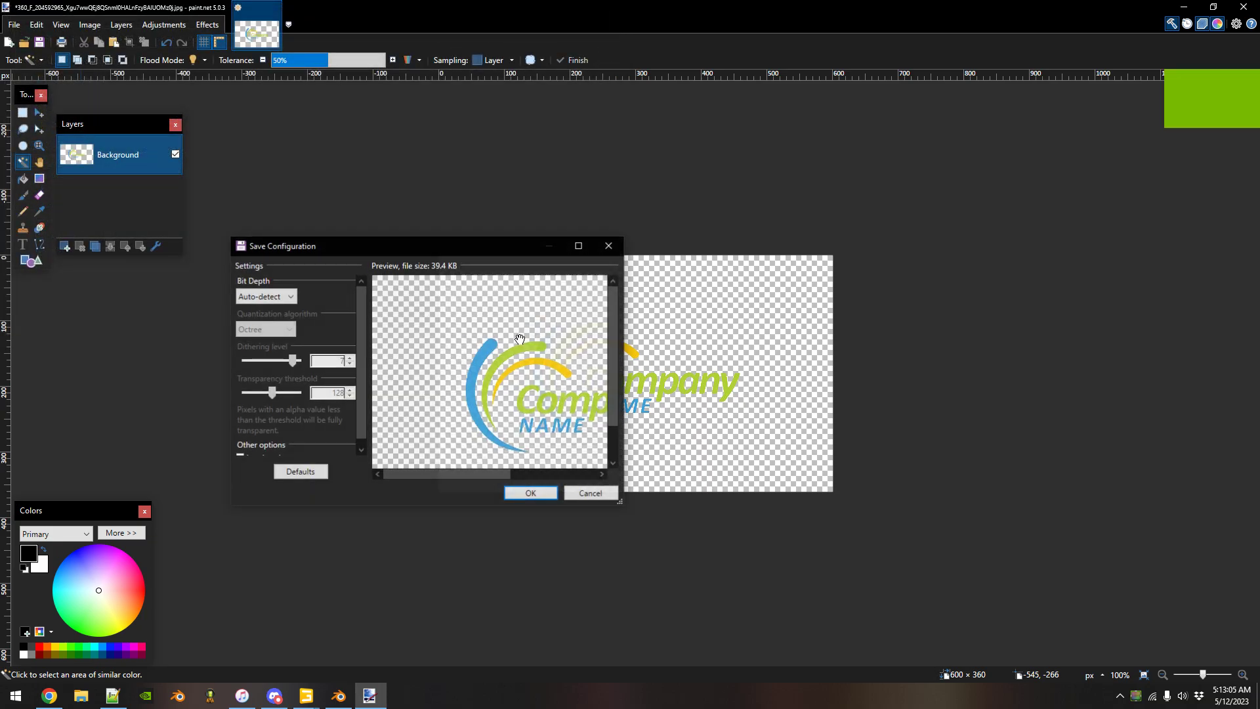
pyautogui.click(531, 492)
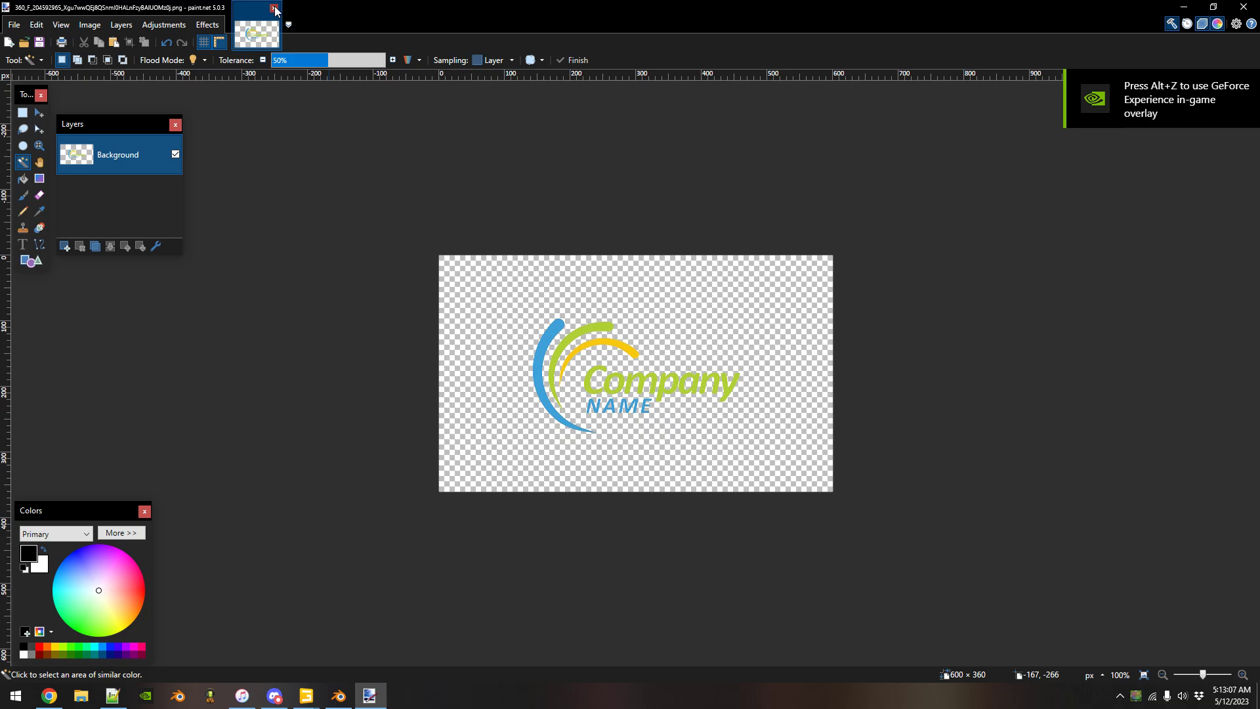
pyautogui.click(274, 9)
# Set the Plane's Albedo Map to the converted transparent Company NAME logo PNG.
pyautogui.click(1243, 7)
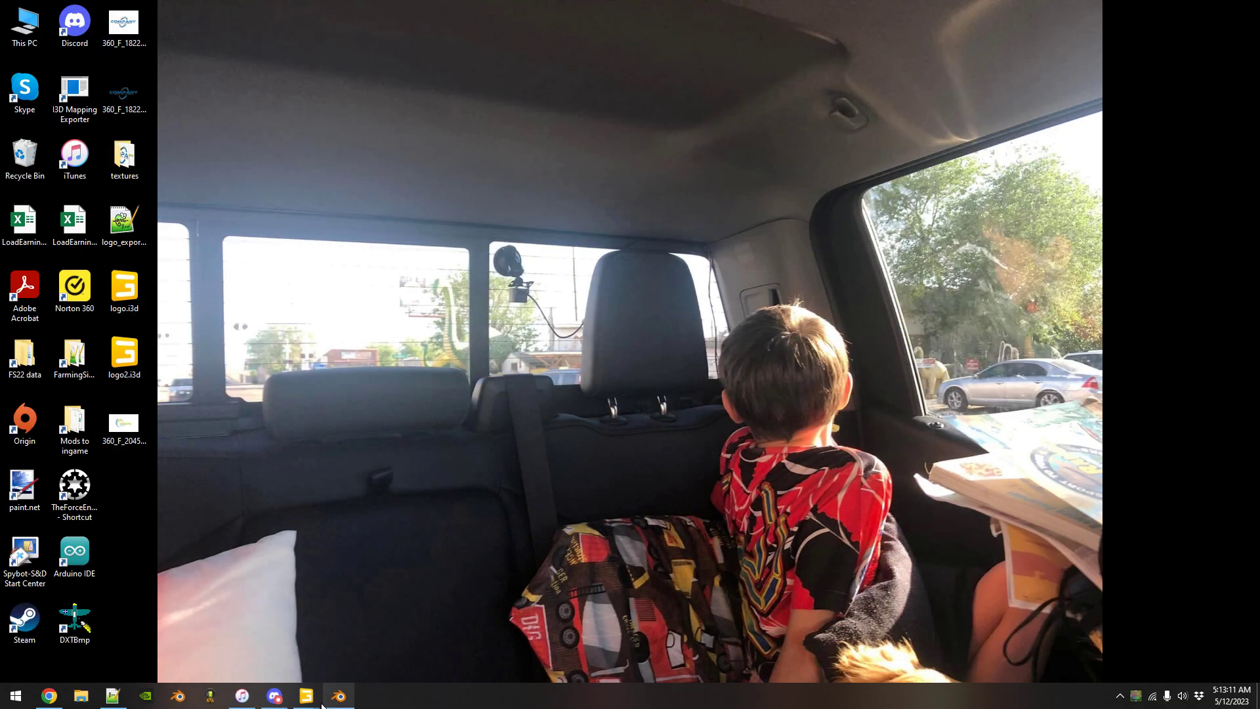
pyautogui.moveTo(317, 699)
pyautogui.click(414, 658)
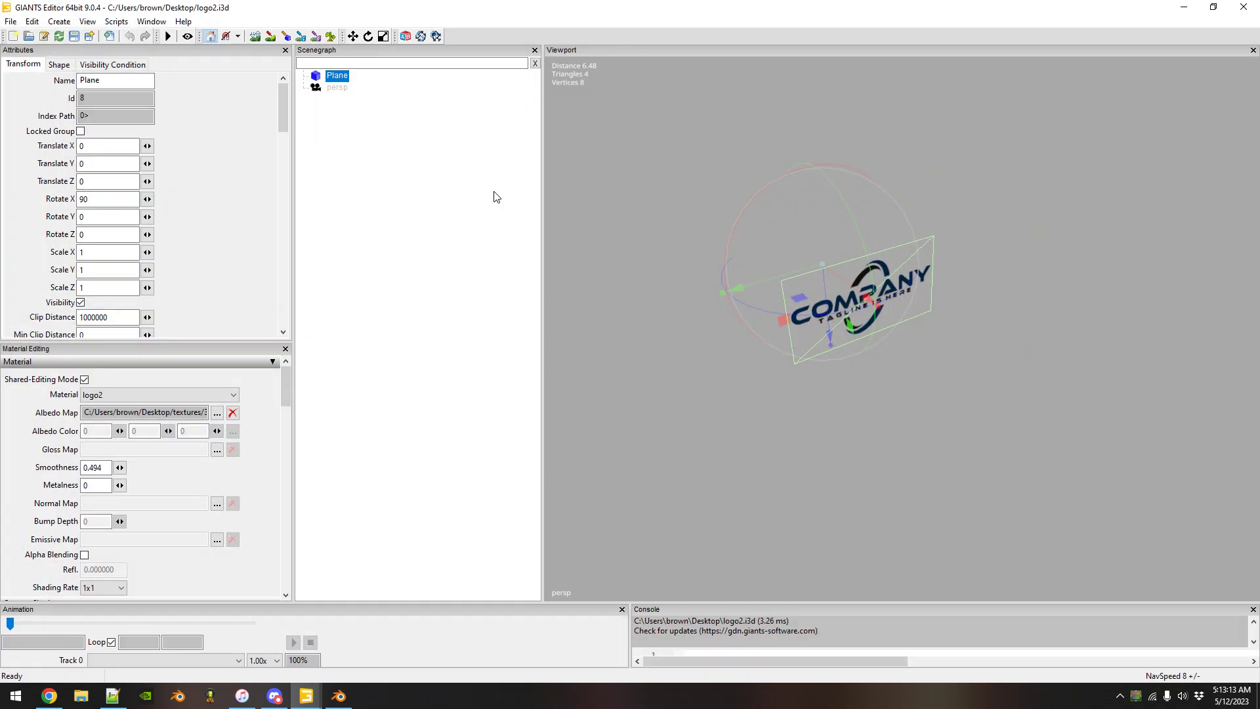
pyautogui.click(216, 412)
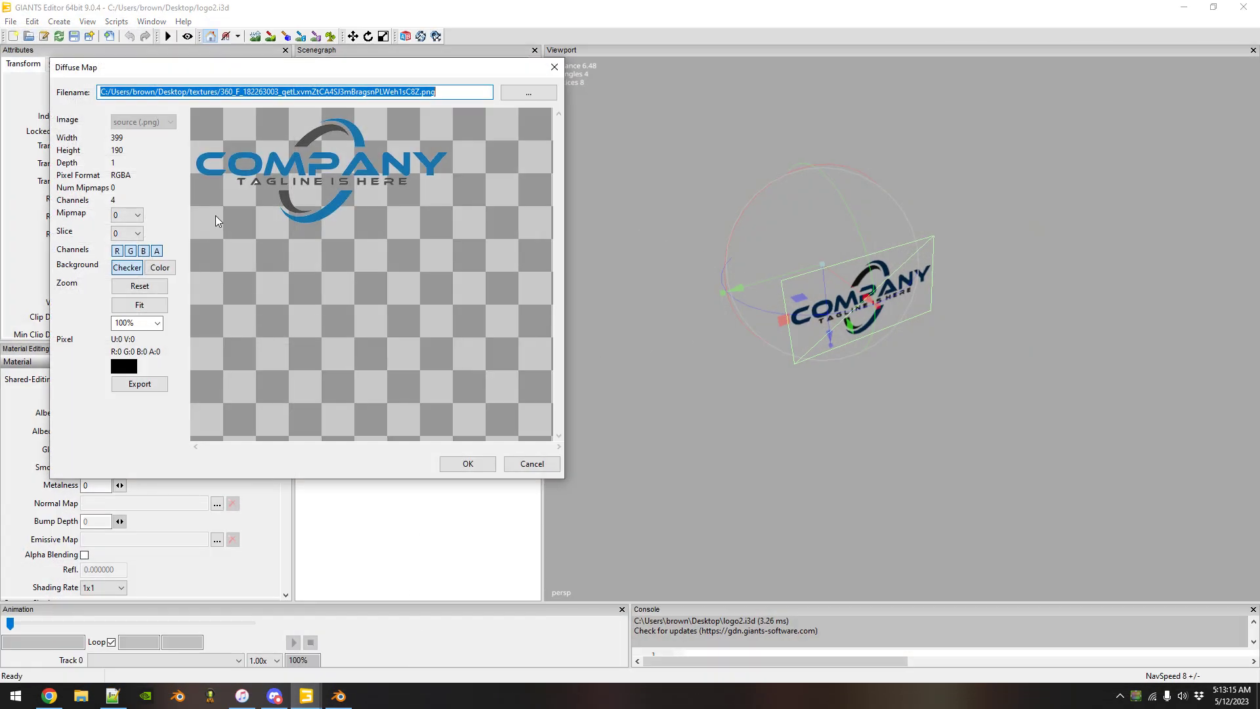
pyautogui.click(509, 95)
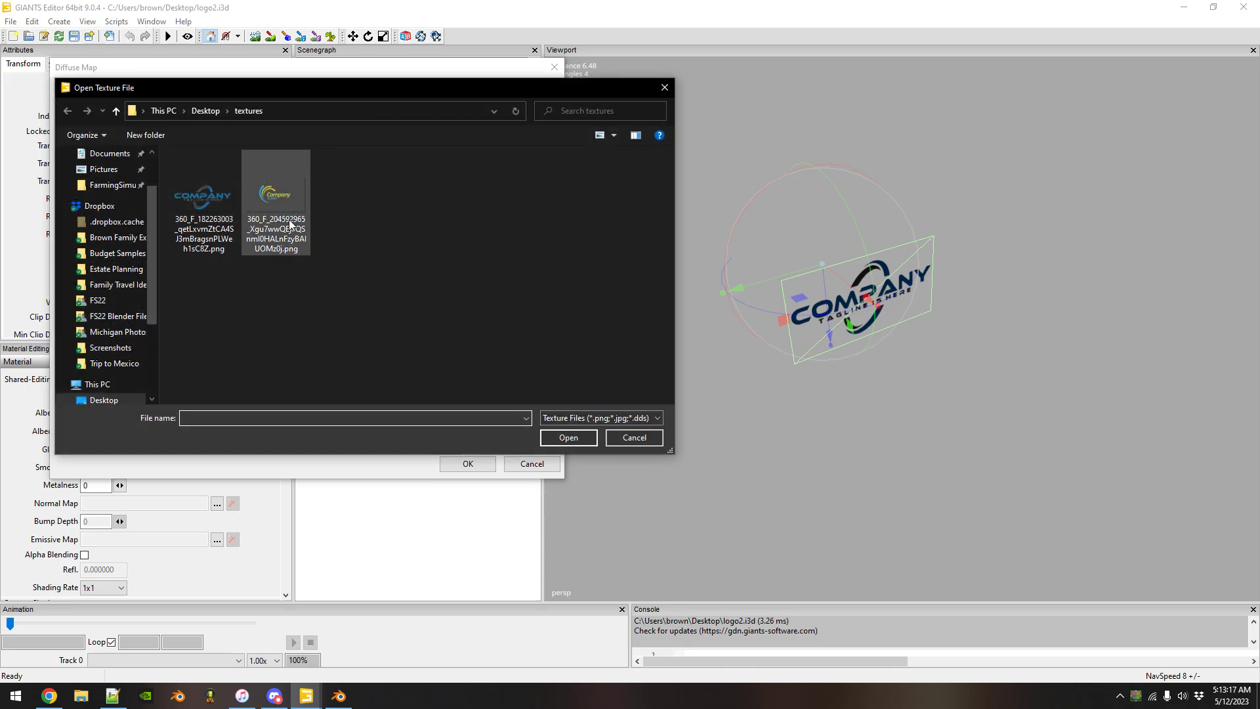
pyautogui.doubleClick(291, 202)
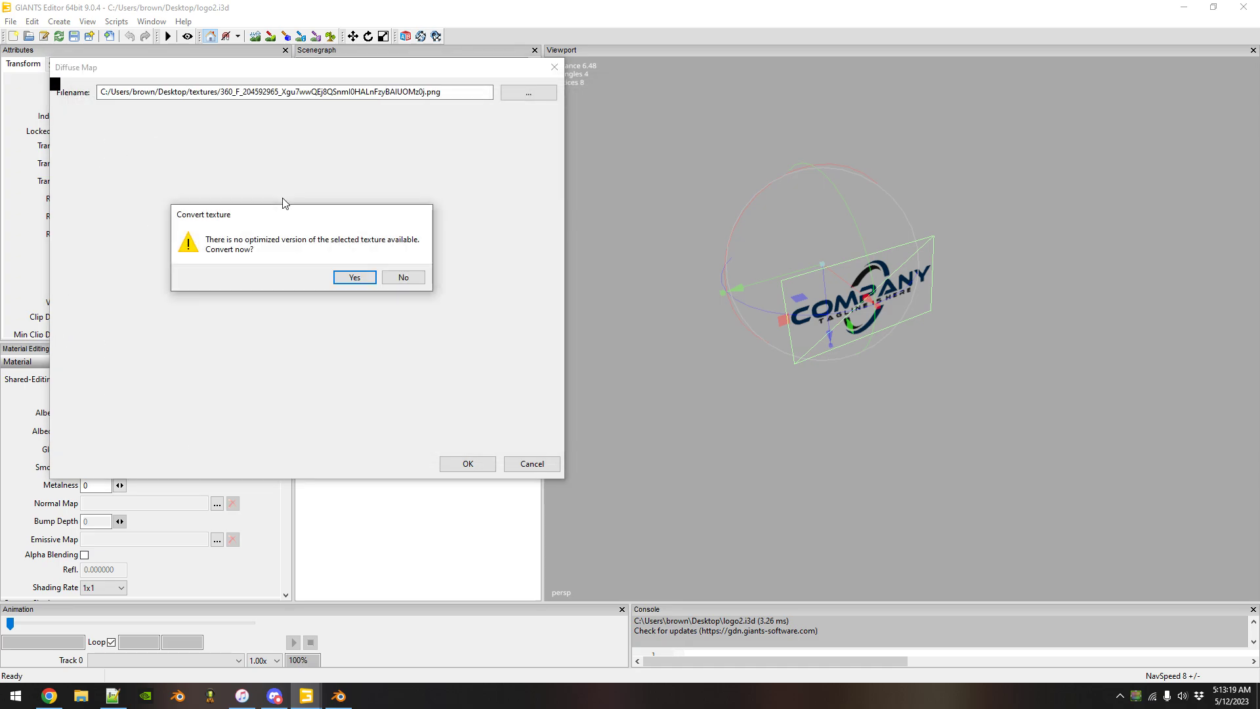
pyautogui.click(357, 277)
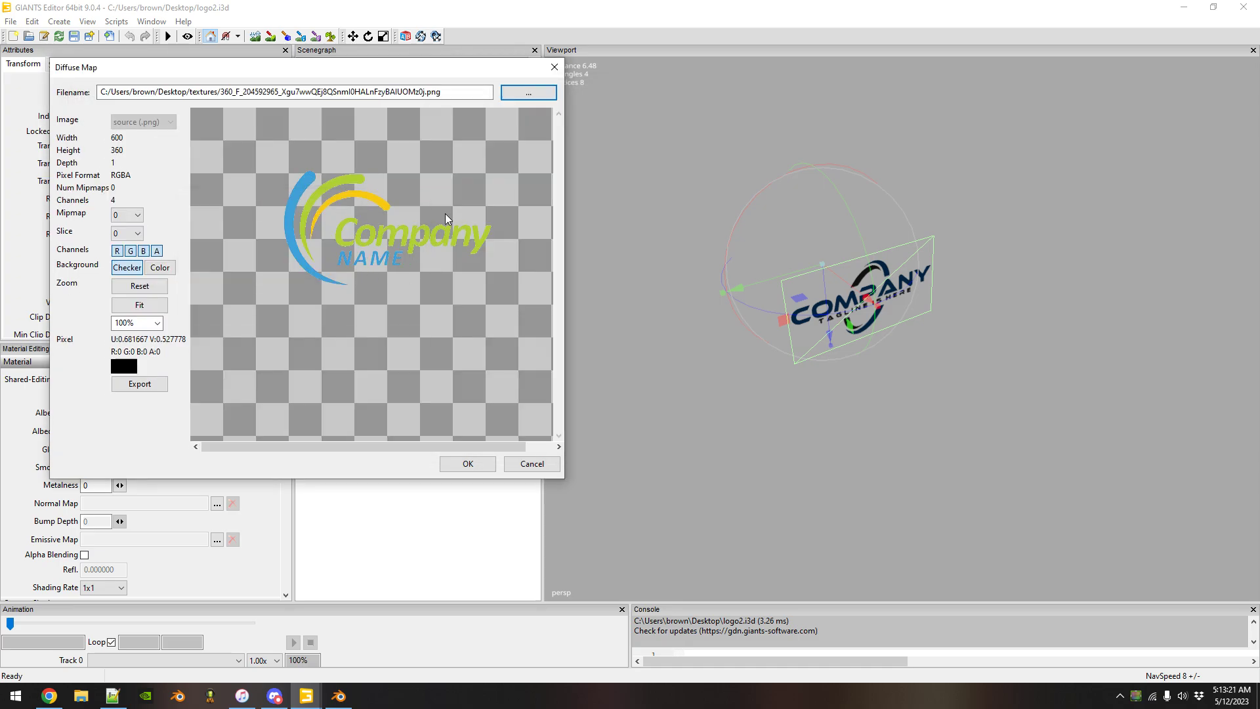
pyautogui.click(471, 464)
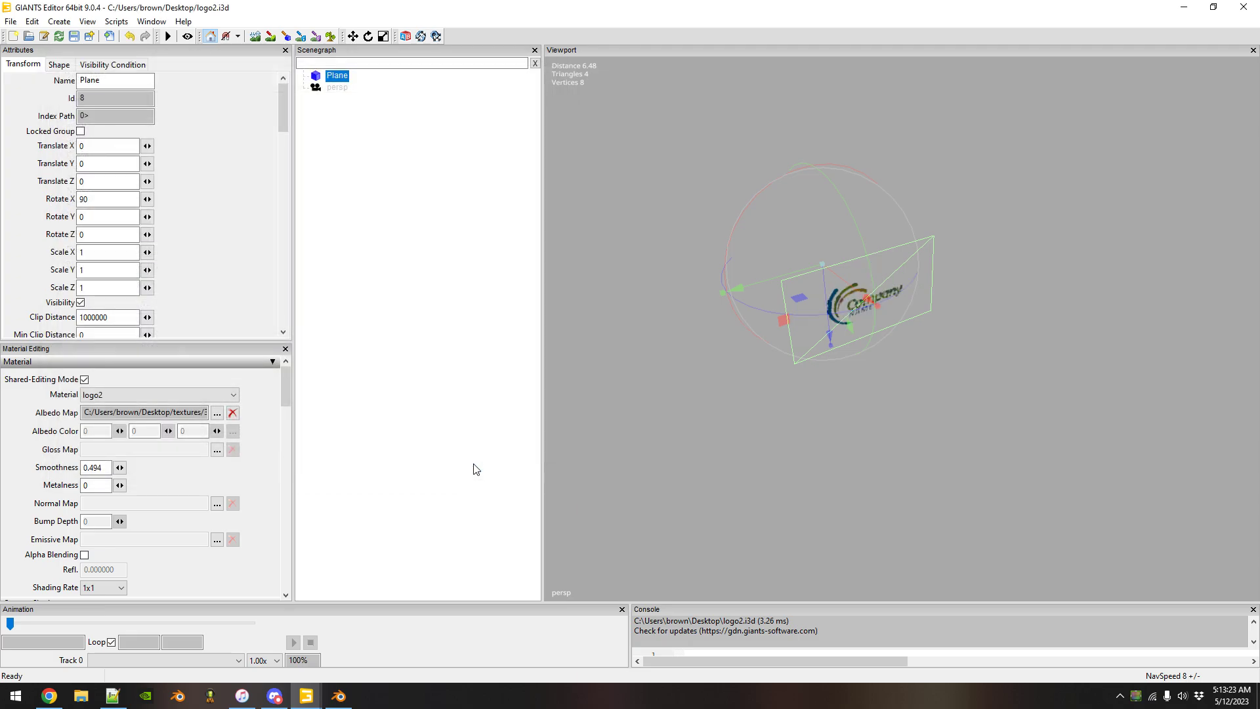
# Save the logo2 scene and close the editor, then open logo.i3d.
pyautogui.keyDown('alt'); pyautogui.moveTo(845, 459); pyautogui.dragTo(500, 260); pyautogui.keyUp('alt')
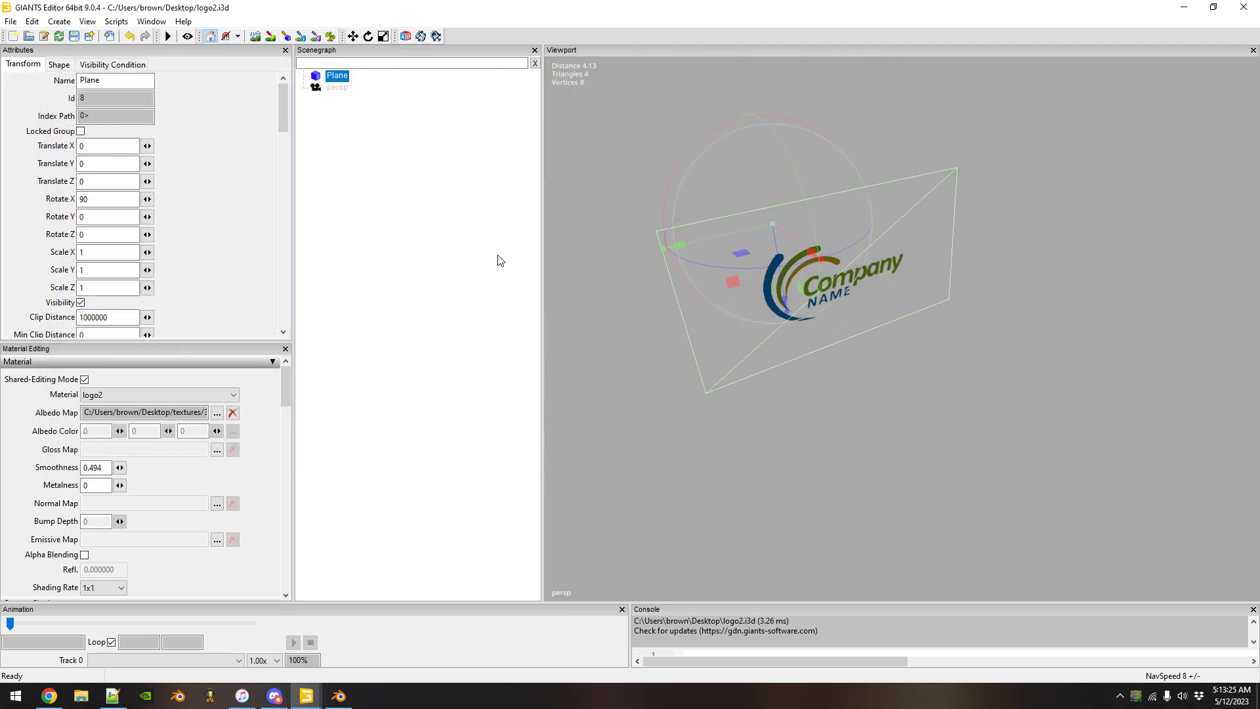
pyautogui.click(73, 37)
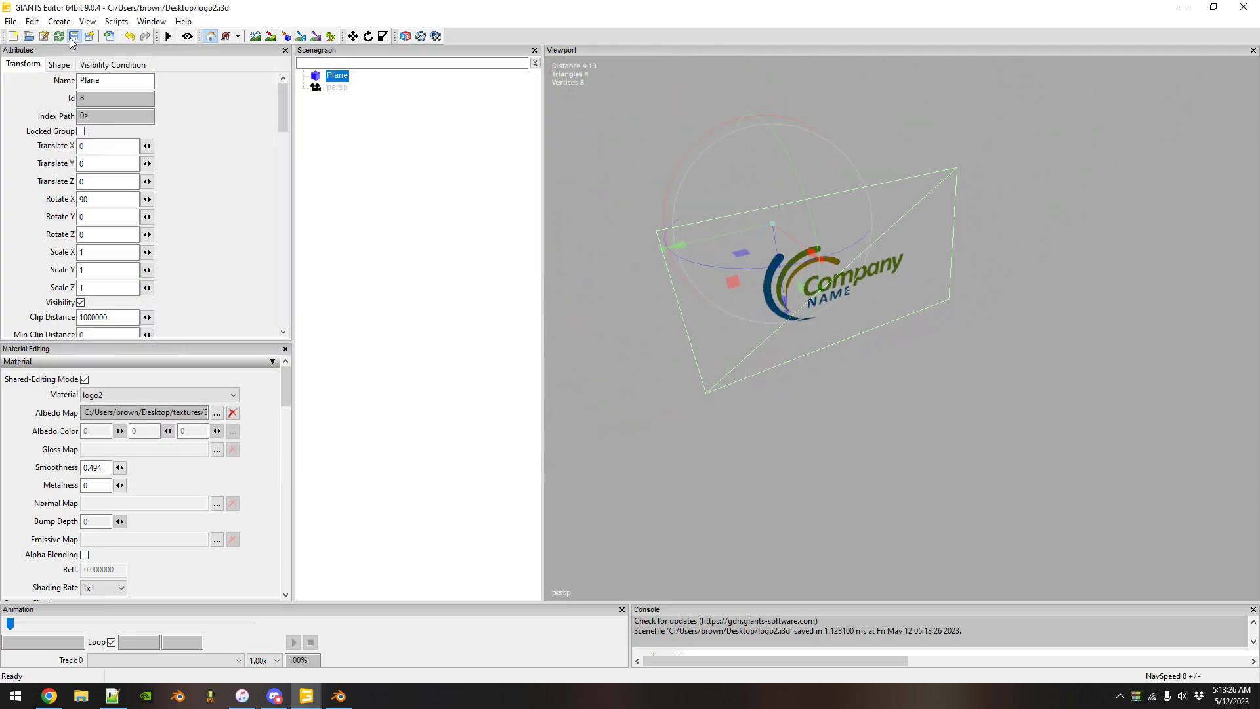
pyautogui.click(1244, 6)
pyautogui.click(117, 296)
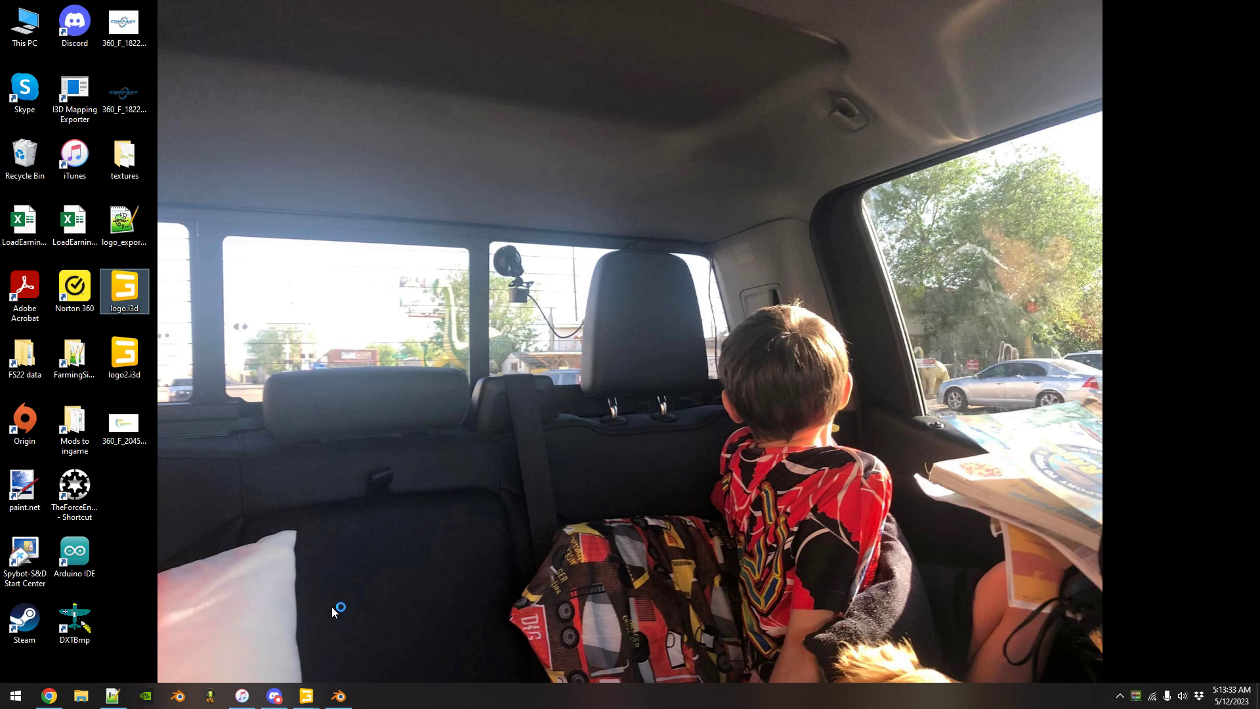
# Close the extra editor window without saving and import logo2.i3d from the Desktop.
pyautogui.moveTo(307, 696)
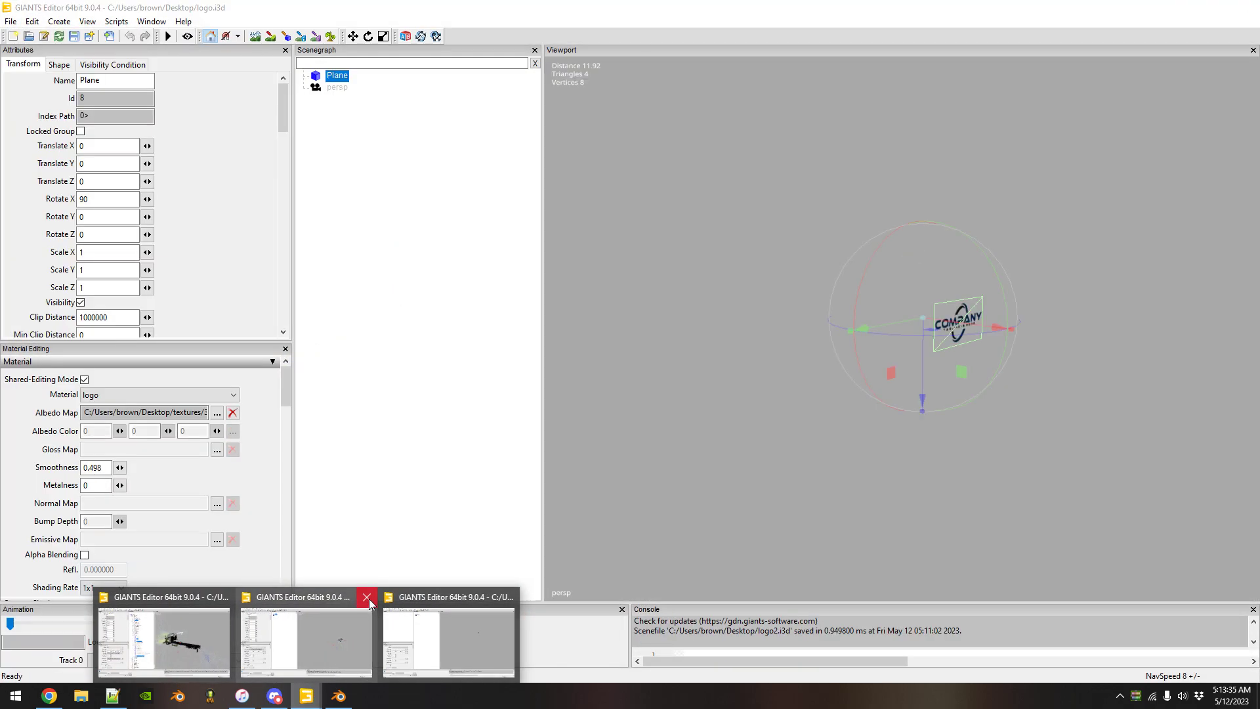
pyautogui.click(367, 598)
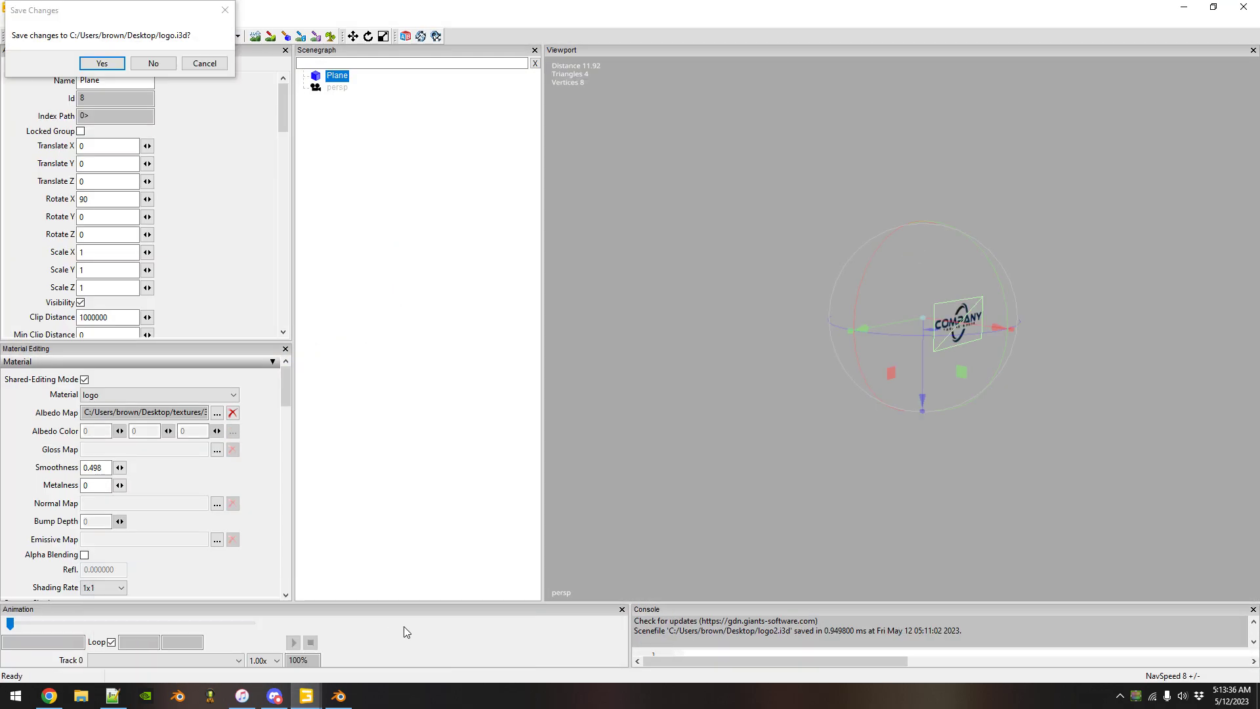
pyautogui.click(155, 64)
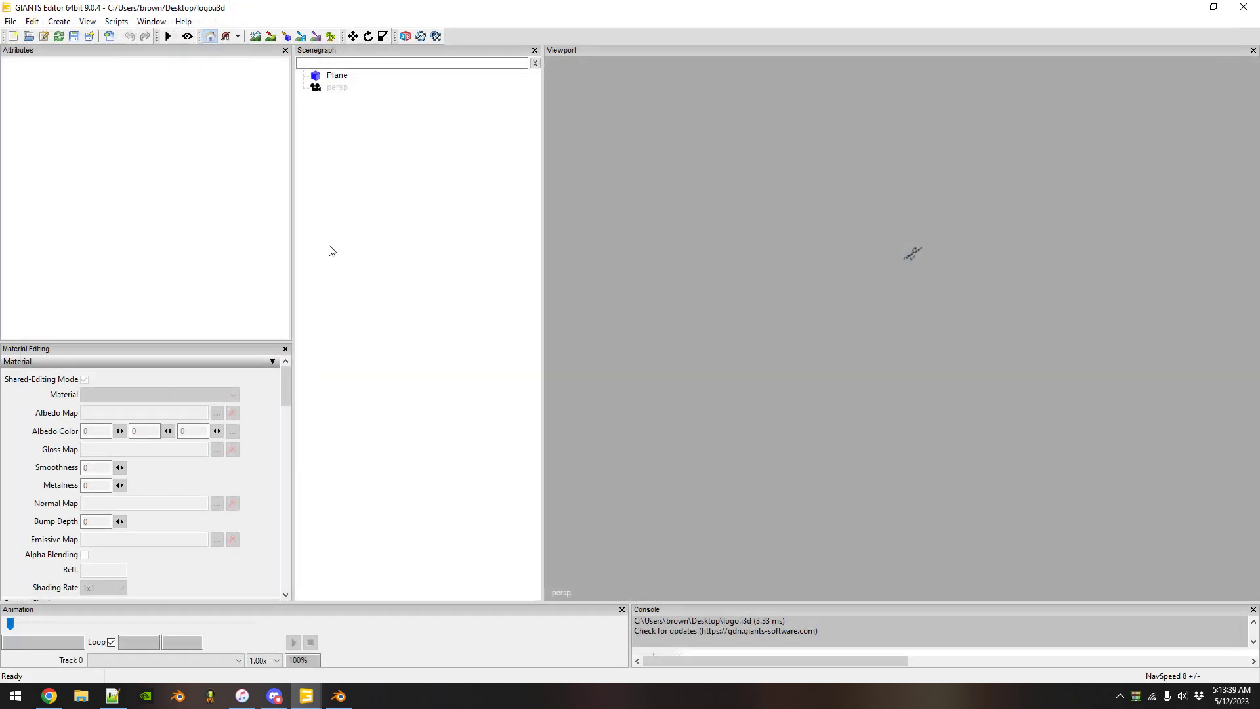
pyautogui.click(14, 22)
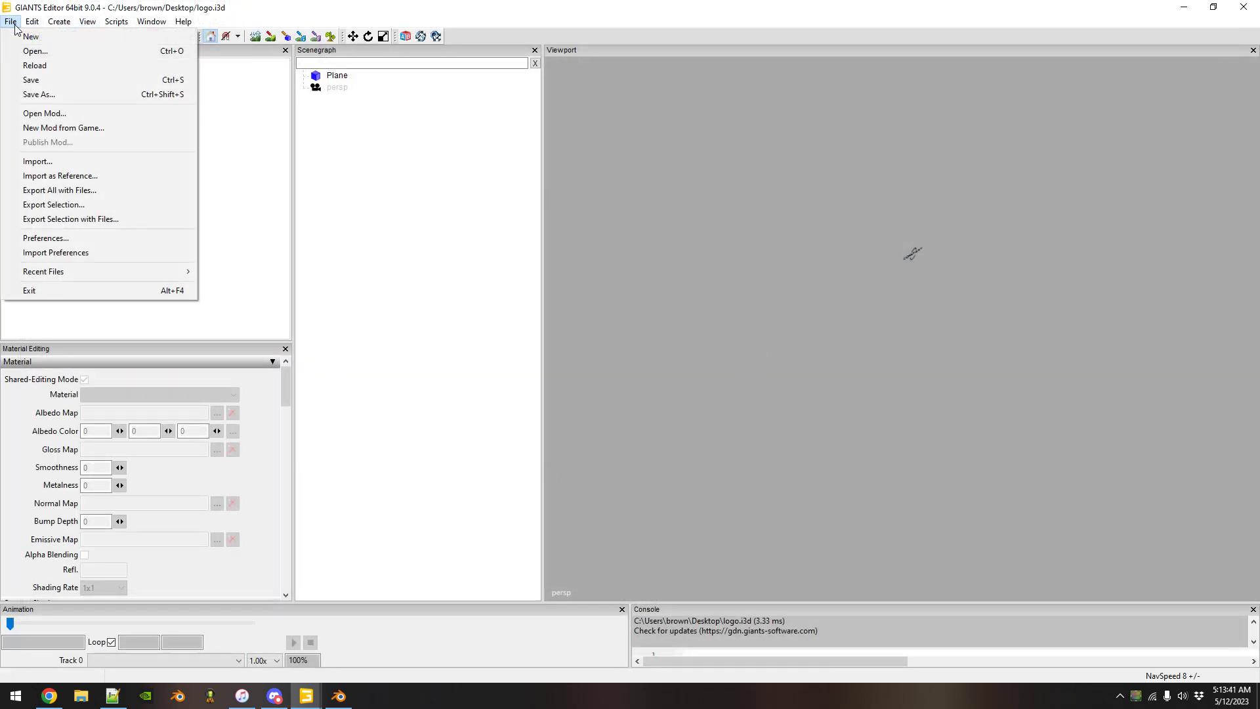
pyautogui.click(38, 161)
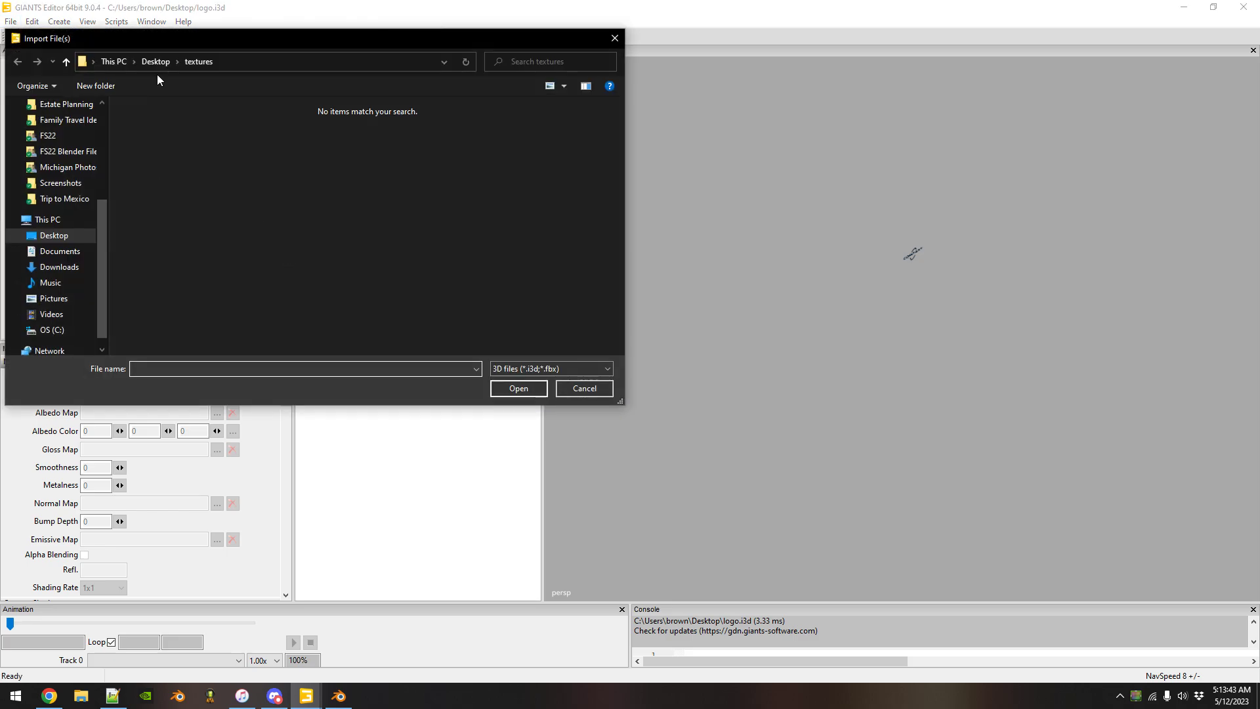
pyautogui.click(156, 61)
pyautogui.doubleClick(175, 176)
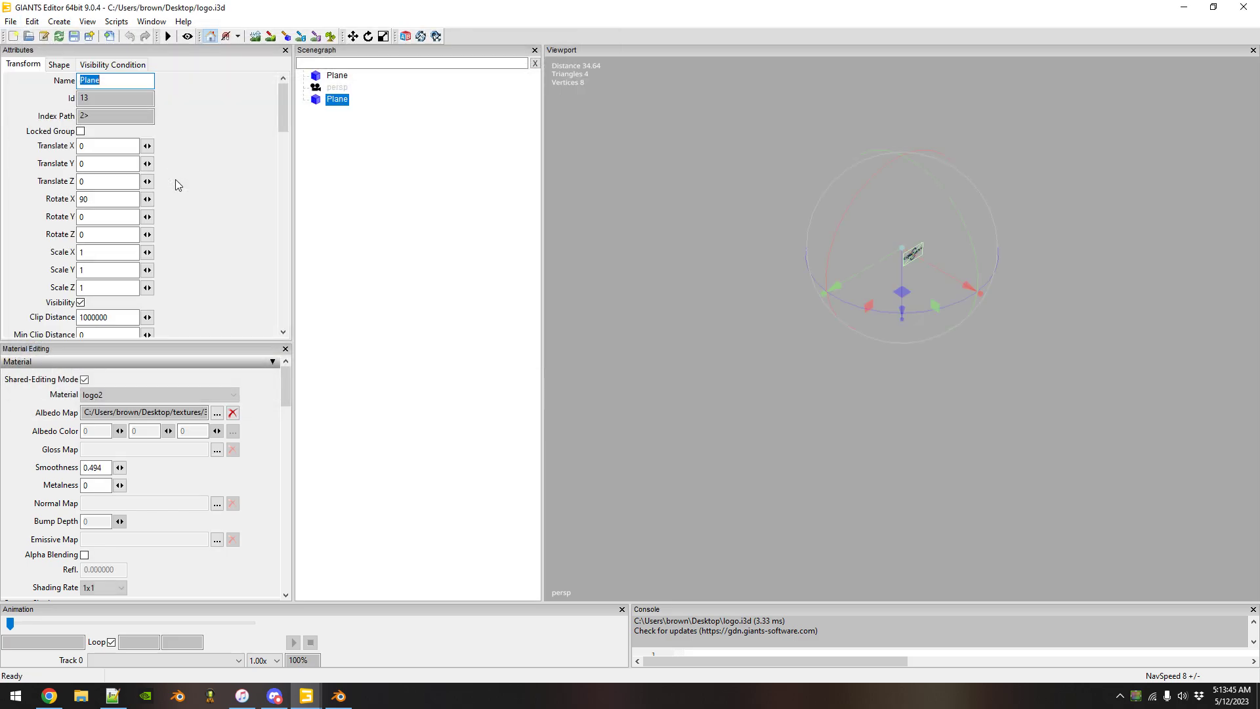
# Move the imported Company NAME plane to Z 2.054 beside the dark COMPANY logo.
pyautogui.scroll(5, 945, 217)
pyautogui.moveTo(782, 302); pyautogui.dragTo(683, 318)
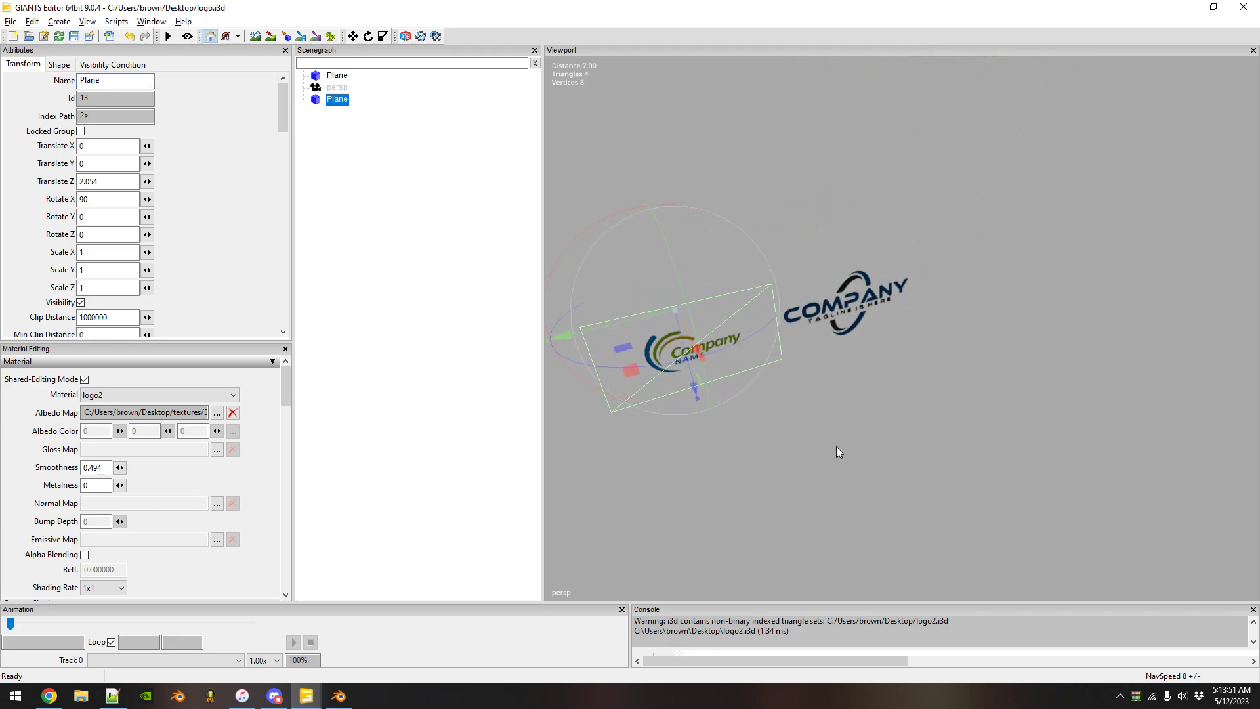
pyautogui.scroll(2, 869, 397)
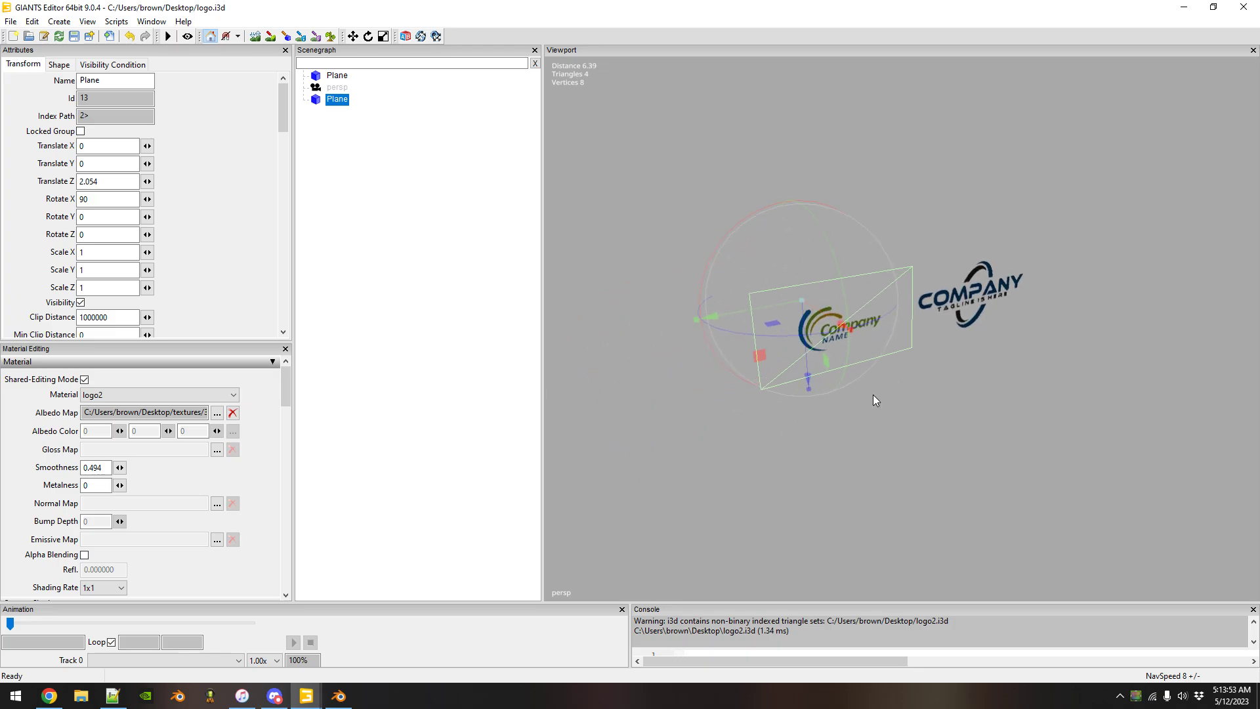